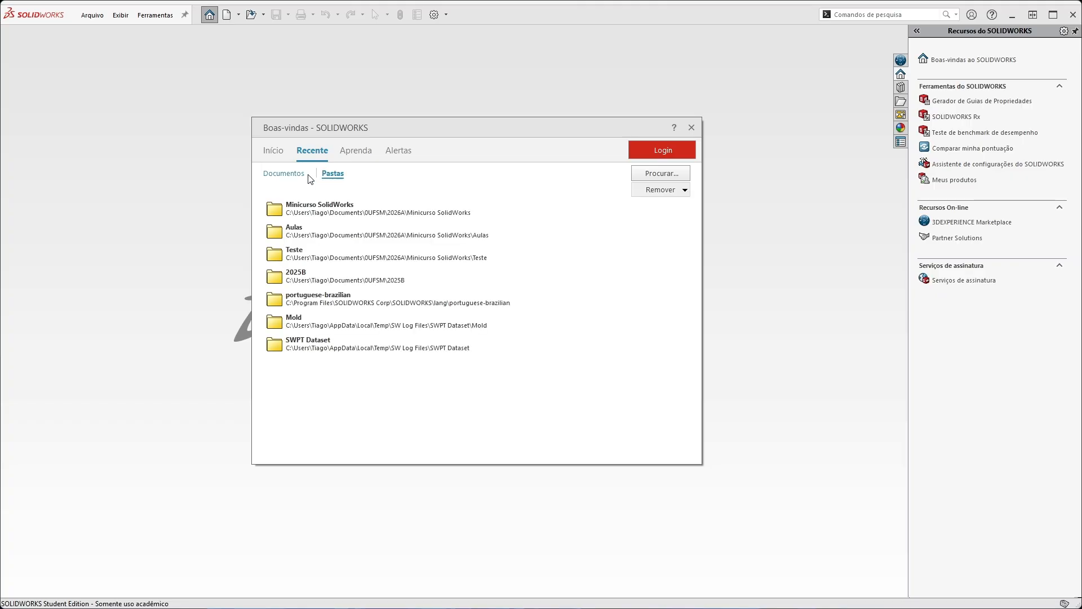
Look through the recent documents and learning resources, create a new part, and slightly widen its feature tree
left_click(299, 174)
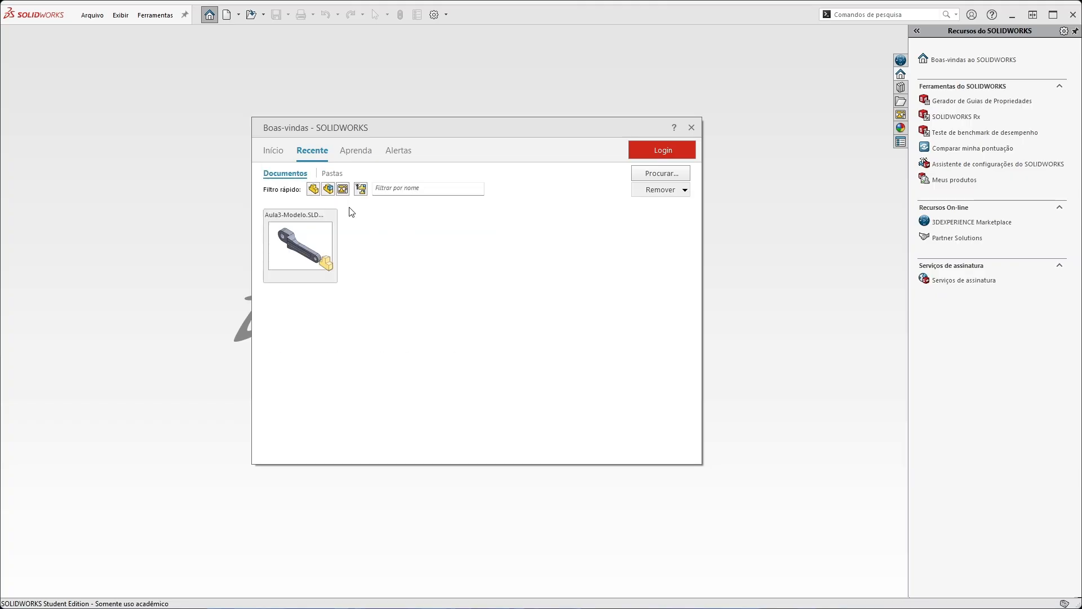
left_click(348, 155)
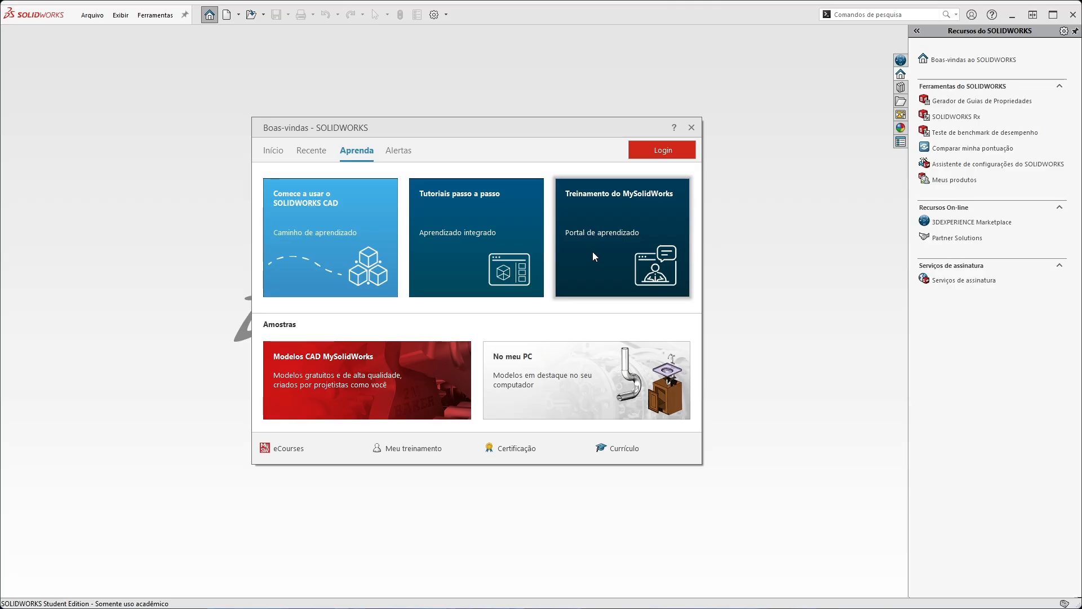
left_click(280, 155)
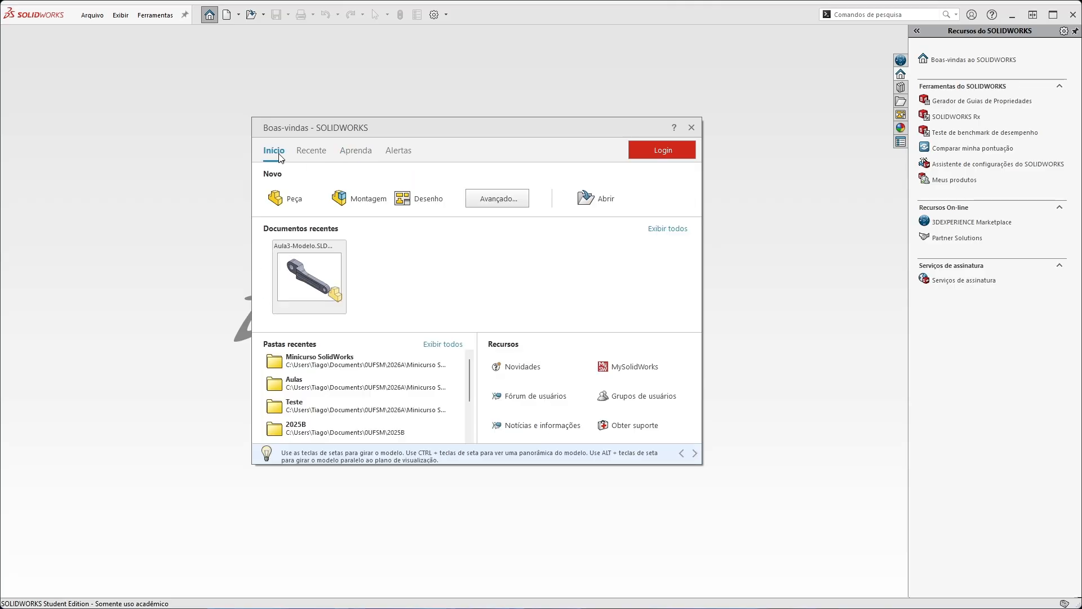
left_click(281, 197)
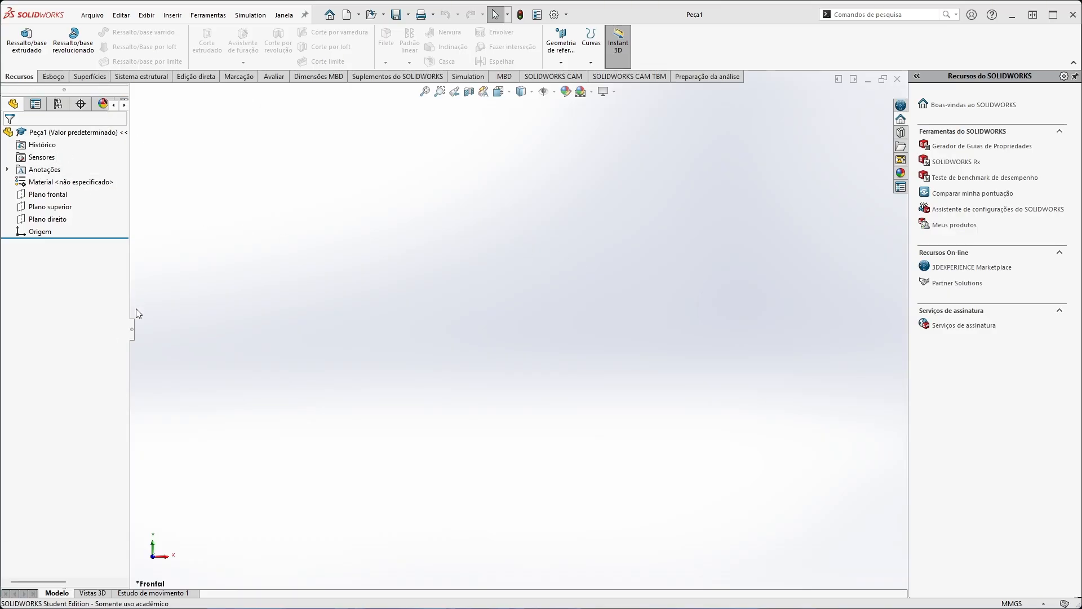
mouse_move(129, 309)
left_mouse_down()
mouse_move(212, 307)
mouse_move(148, 301)
left_mouse_up()
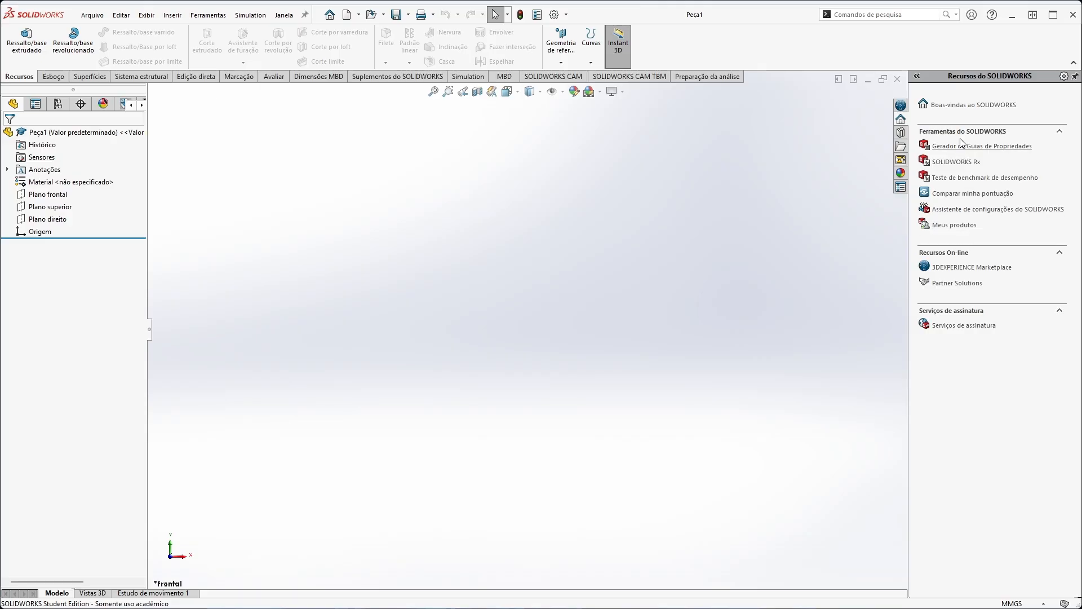
Examine the 3DEXPERIENCE platform sign-in page and the SOLIDWORKS resources
left_click(901, 106)
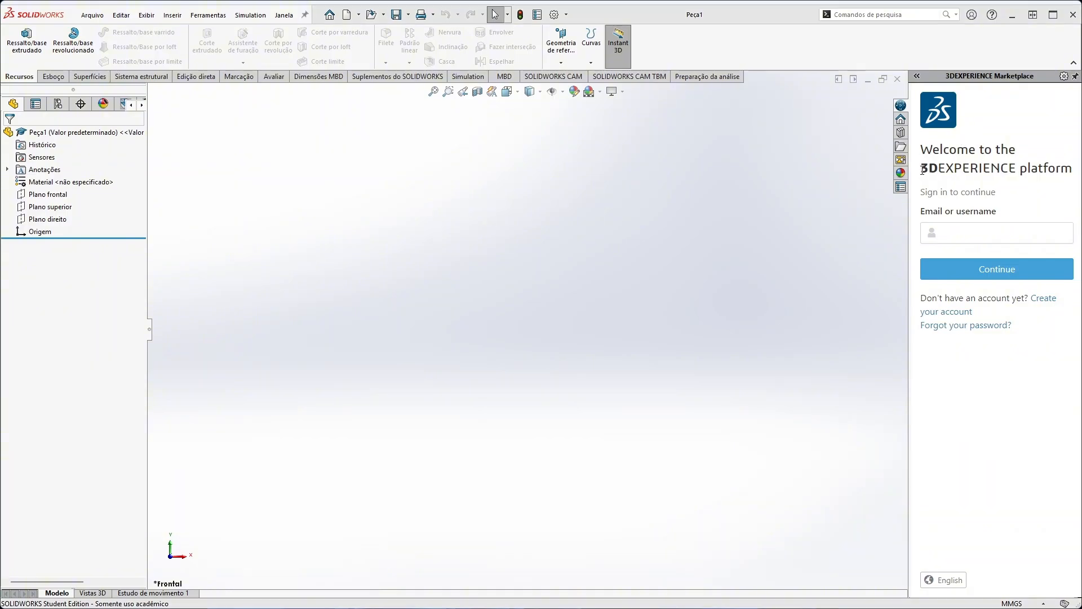
left_click_drag(919, 167, 1069, 167)
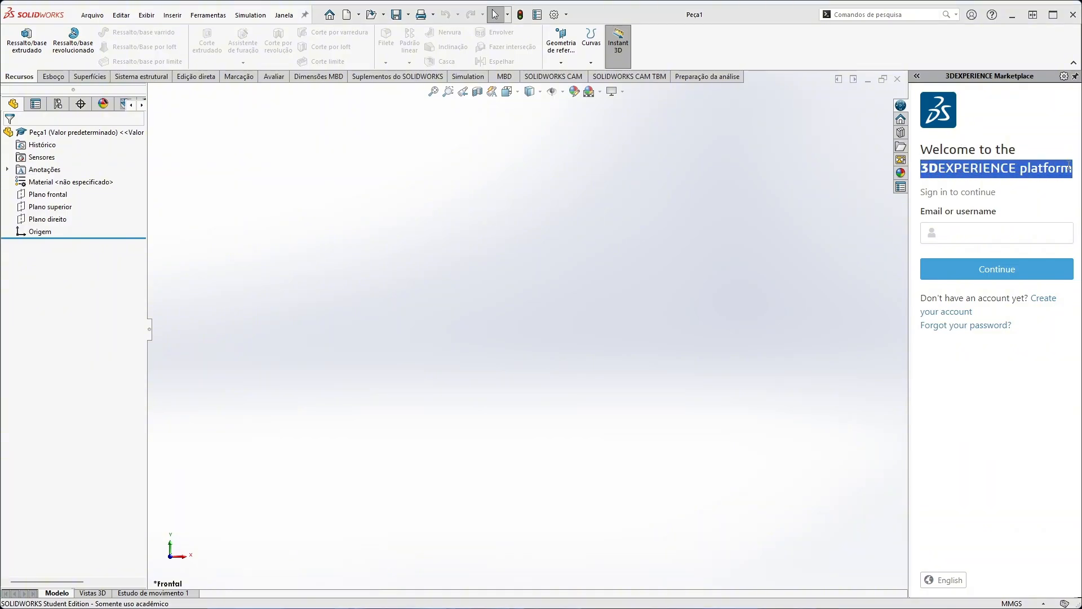
left_click(991, 170)
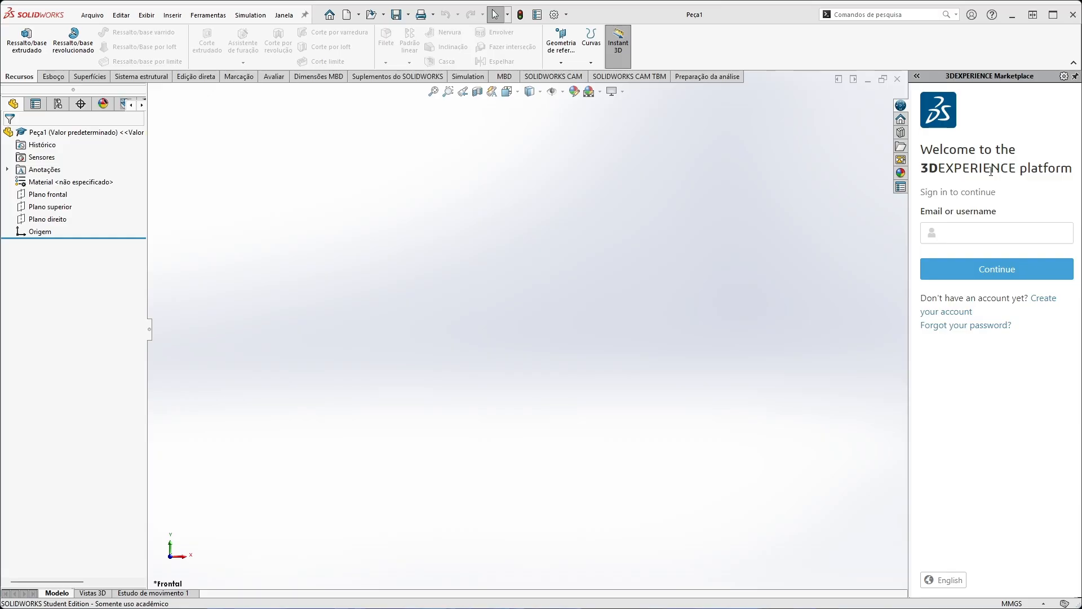
left_click(901, 119)
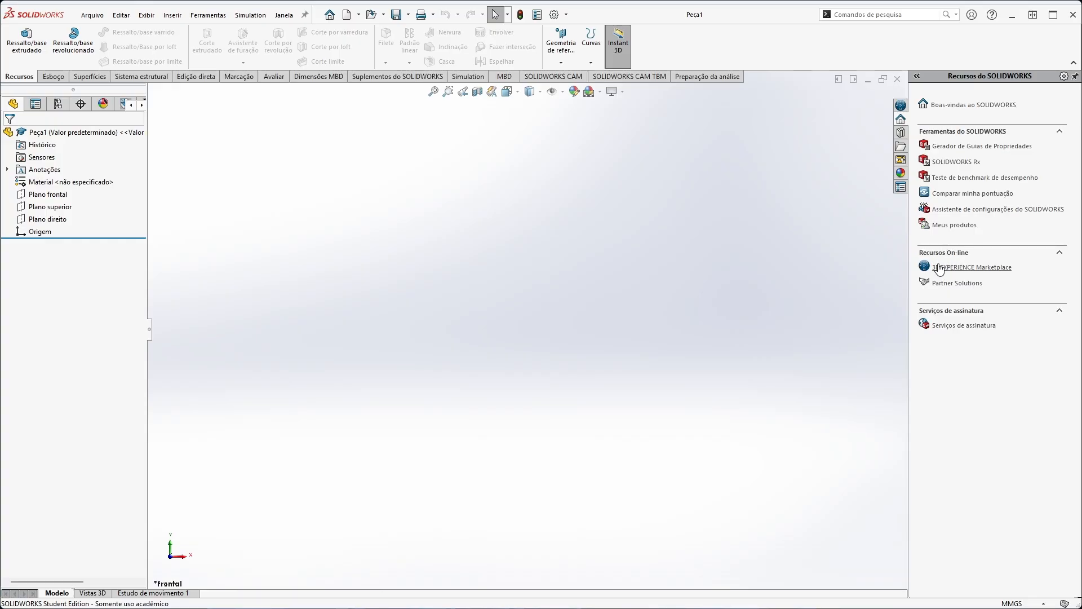
Examine the design library, including the Toolbox entry and the folders inside the SOLIDWORKS content
left_click(900, 133)
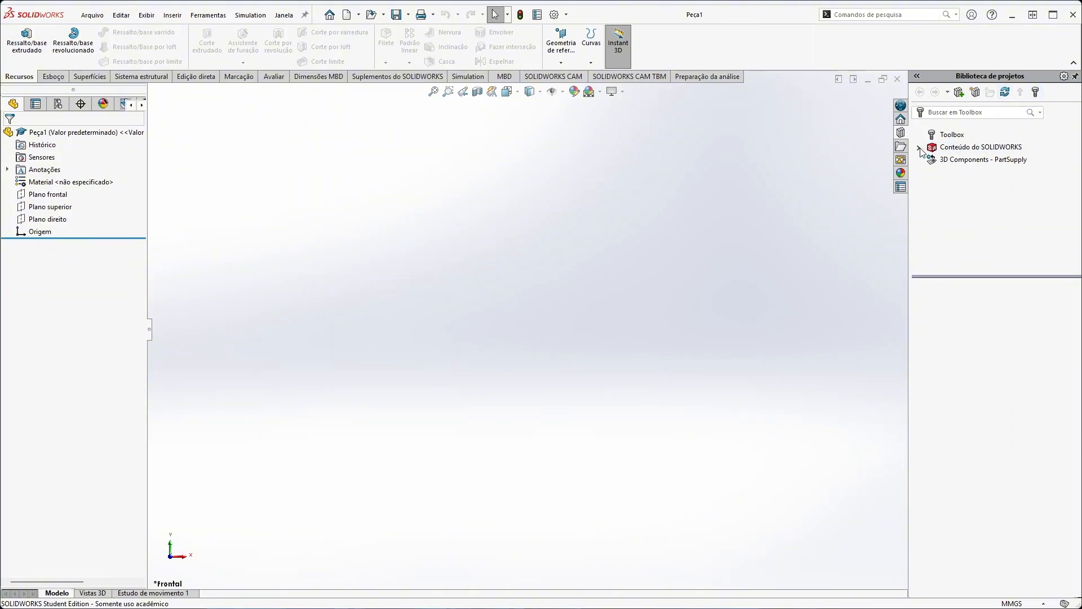
left_click(957, 138)
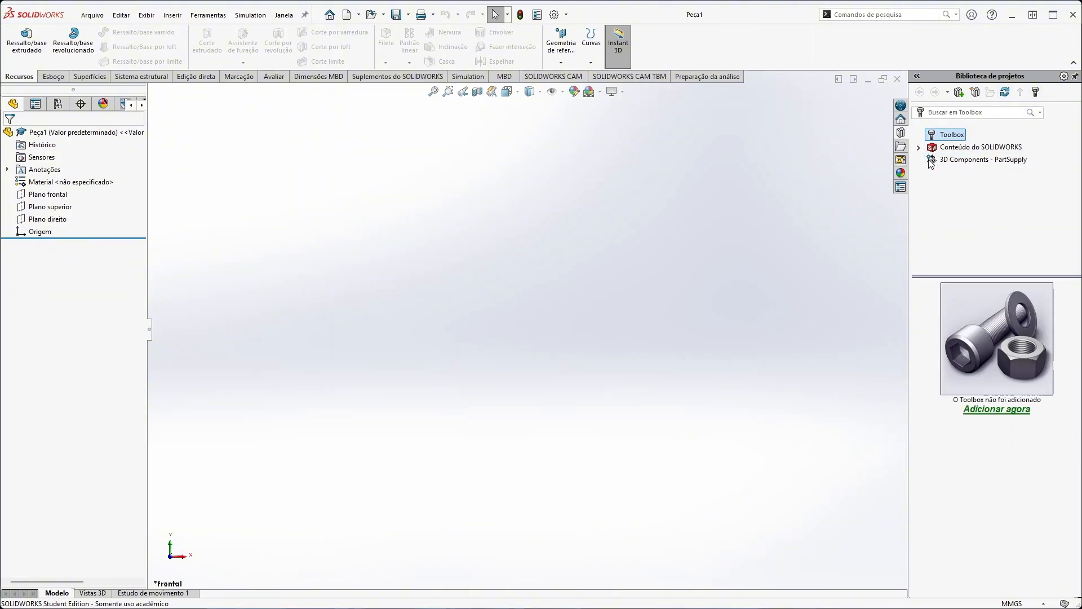
left_click(919, 148)
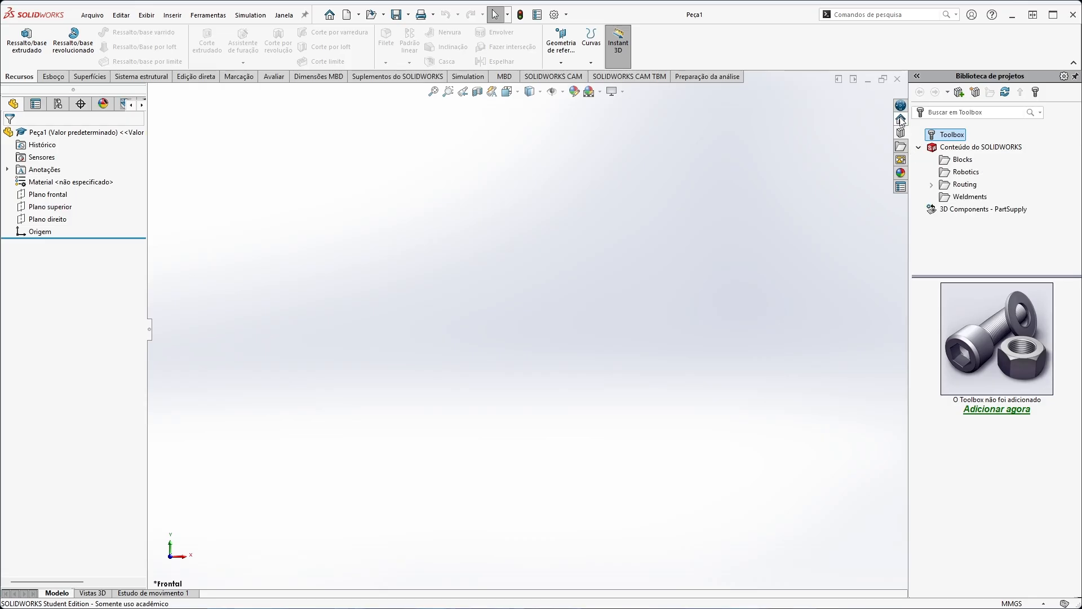
left_click(920, 148)
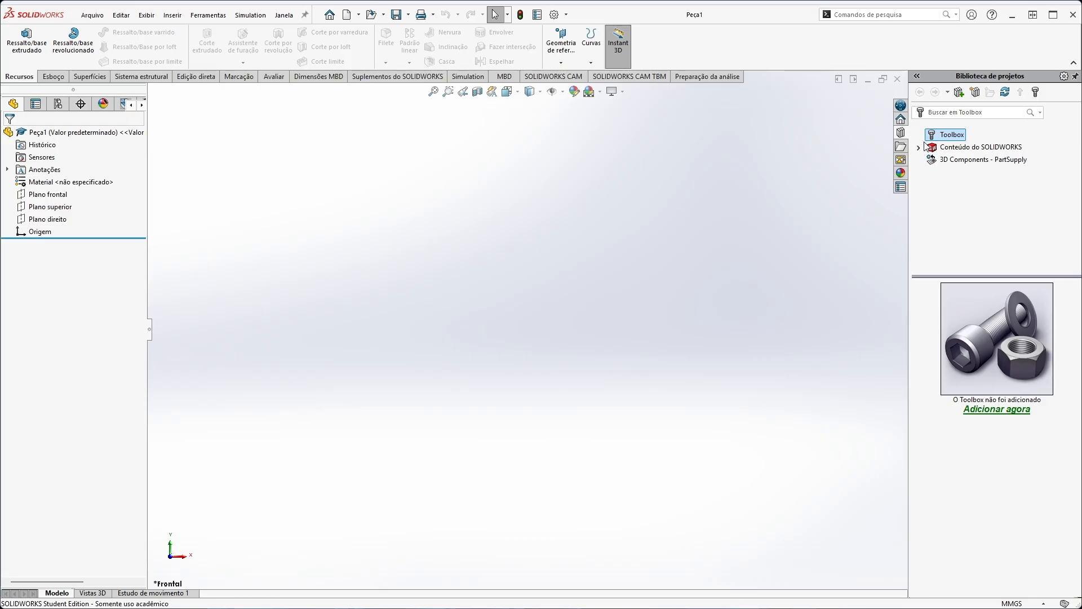
Review the files open in SOLIDWORKS, the appearances and scenes, and the custom properties, and collapse the side pane
left_click(900, 147)
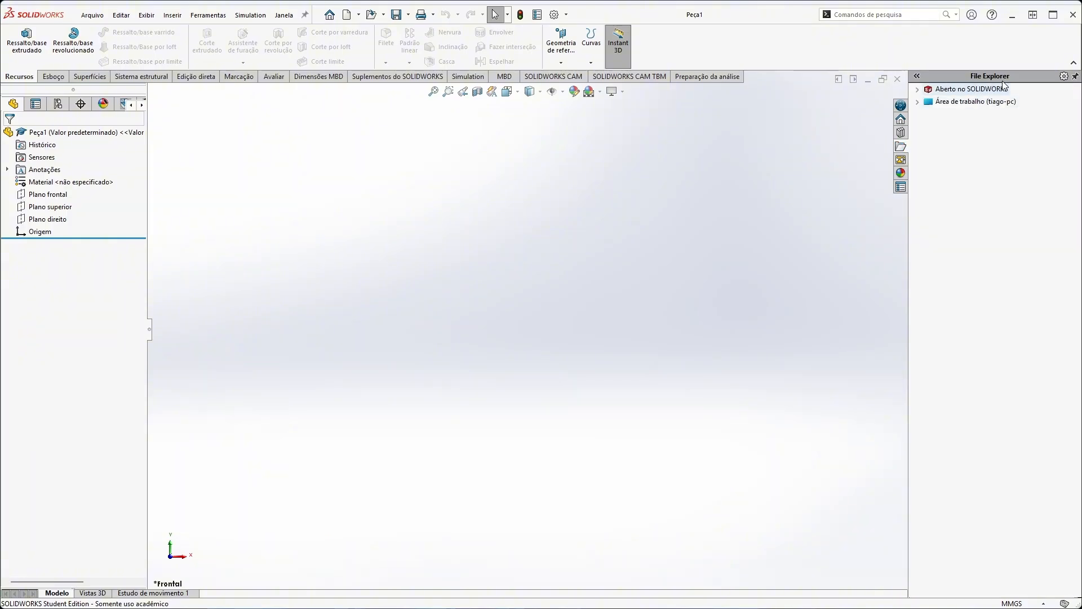
left_click(917, 89)
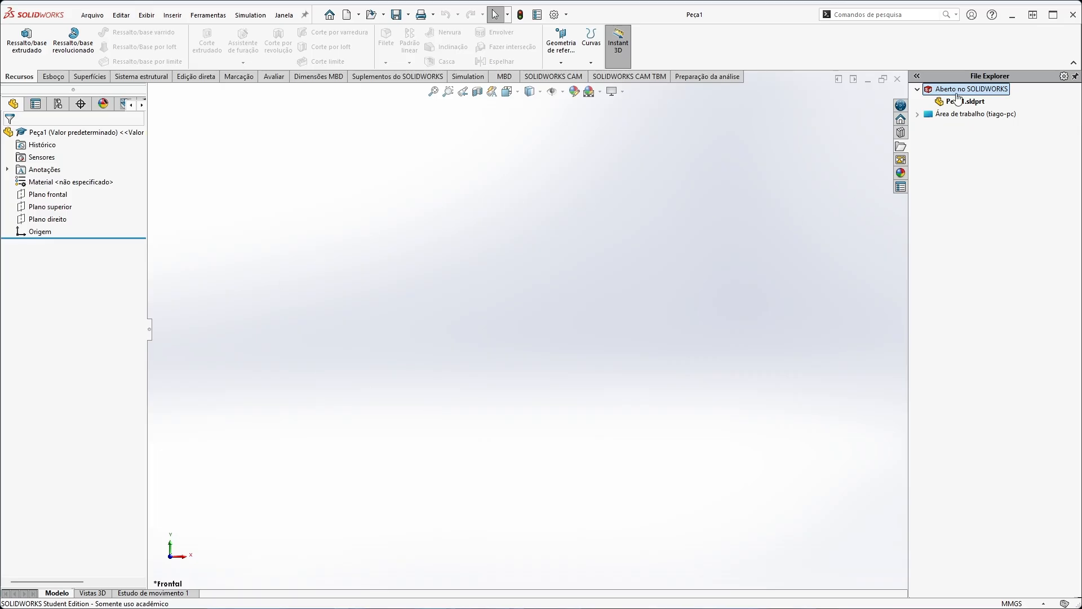
left_click(903, 172)
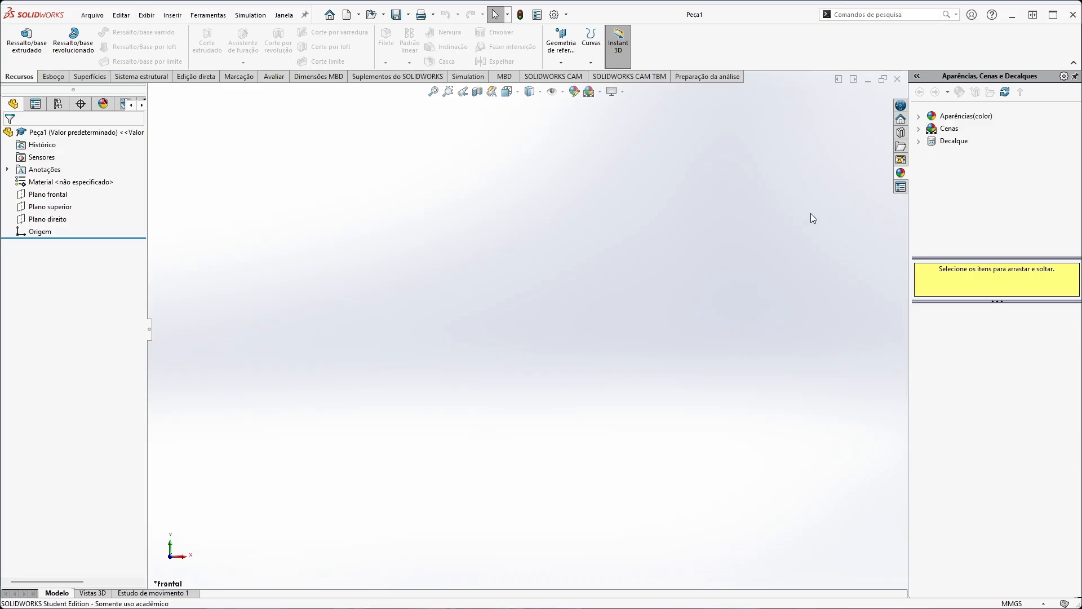
left_click(901, 186)
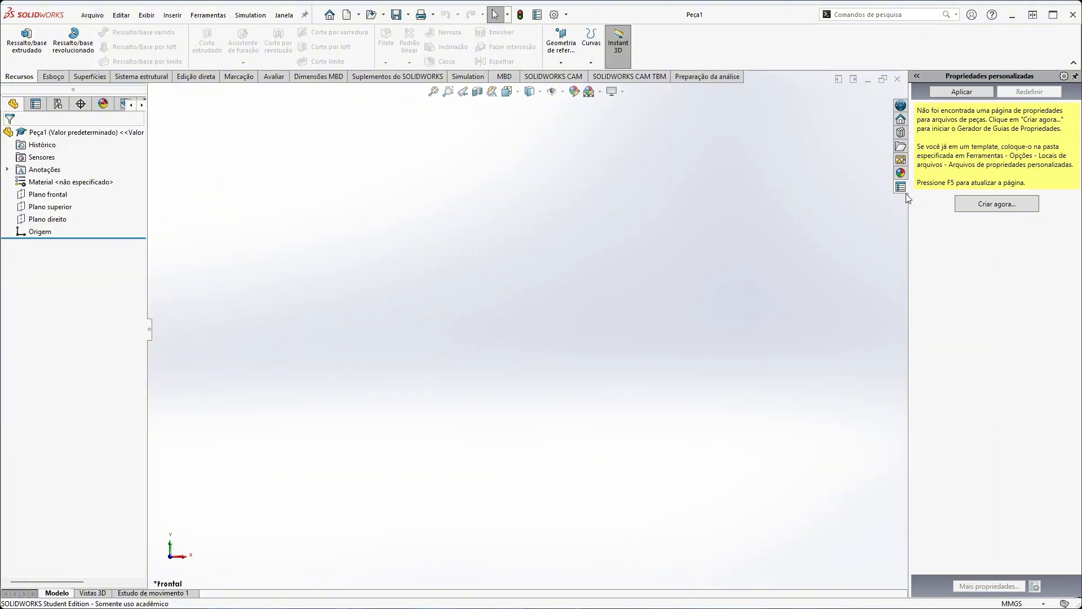
left_click(900, 119)
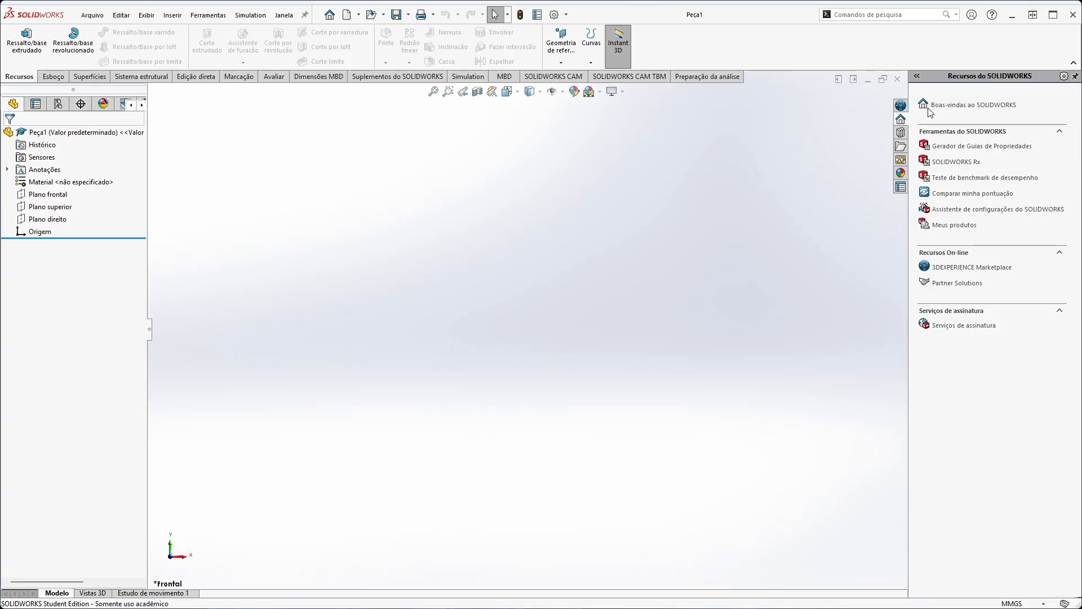
left_click(887, 211)
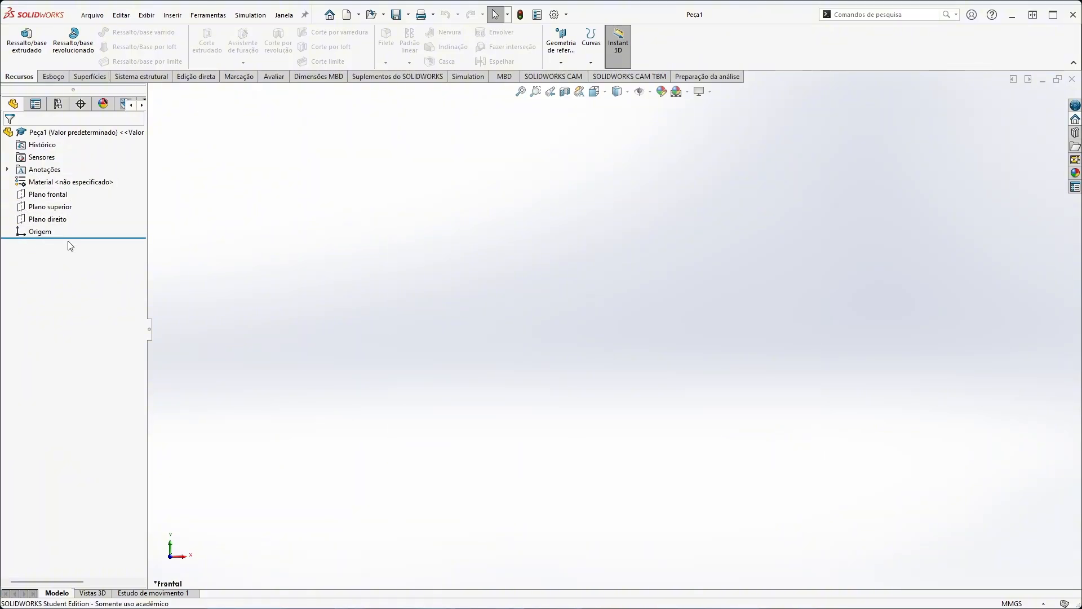
Examine the rollback bar, the front, top and right planes, and the origin of the empty part
left_click_drag(75, 238, 78, 224)
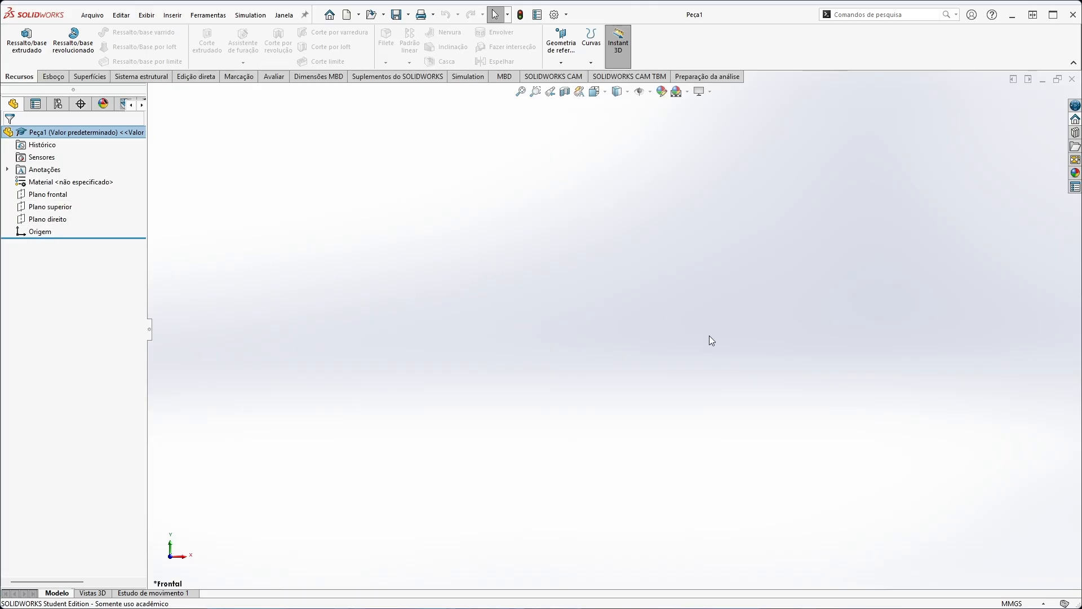
left_click(48, 194)
left_click(50, 207)
left_click(51, 220)
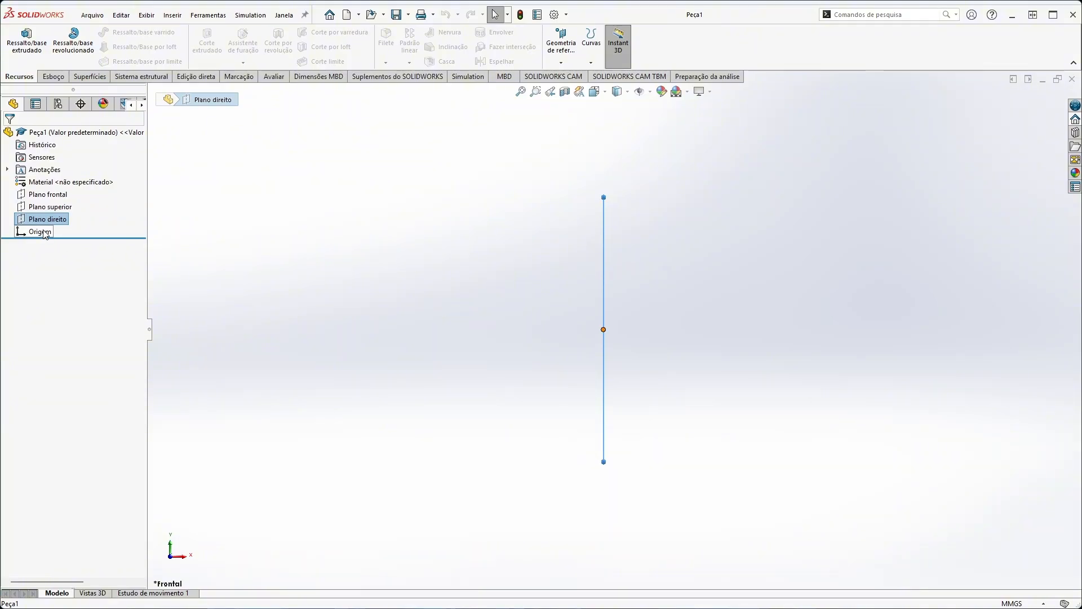
left_click(40, 231)
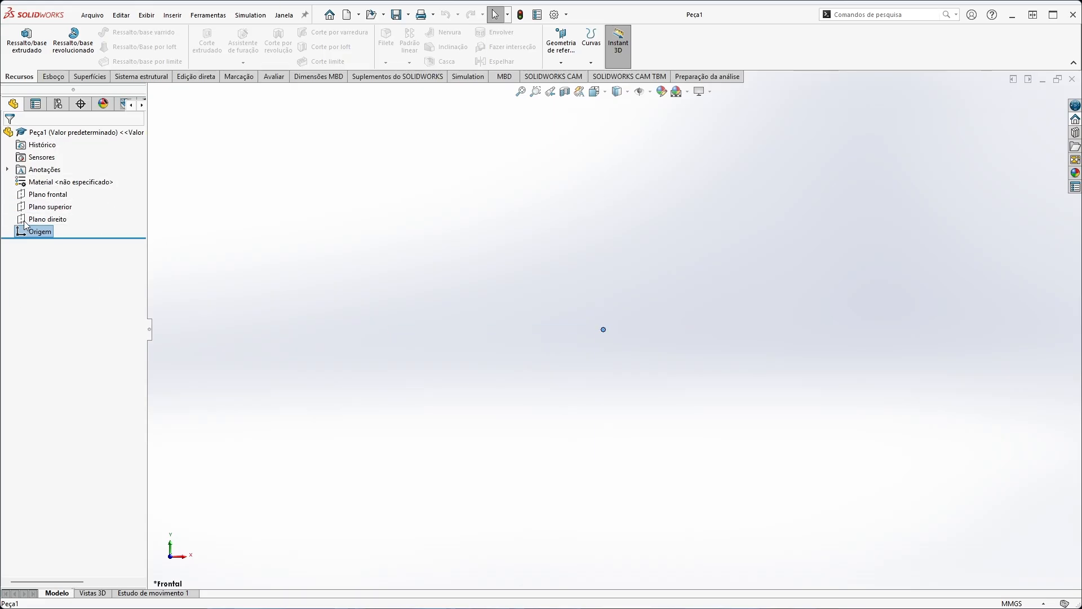
Review the sketch, surface, structure system, direct editing, markup and evaluation commands, and return to the feature commands
left_click(58, 80)
left_click(96, 80)
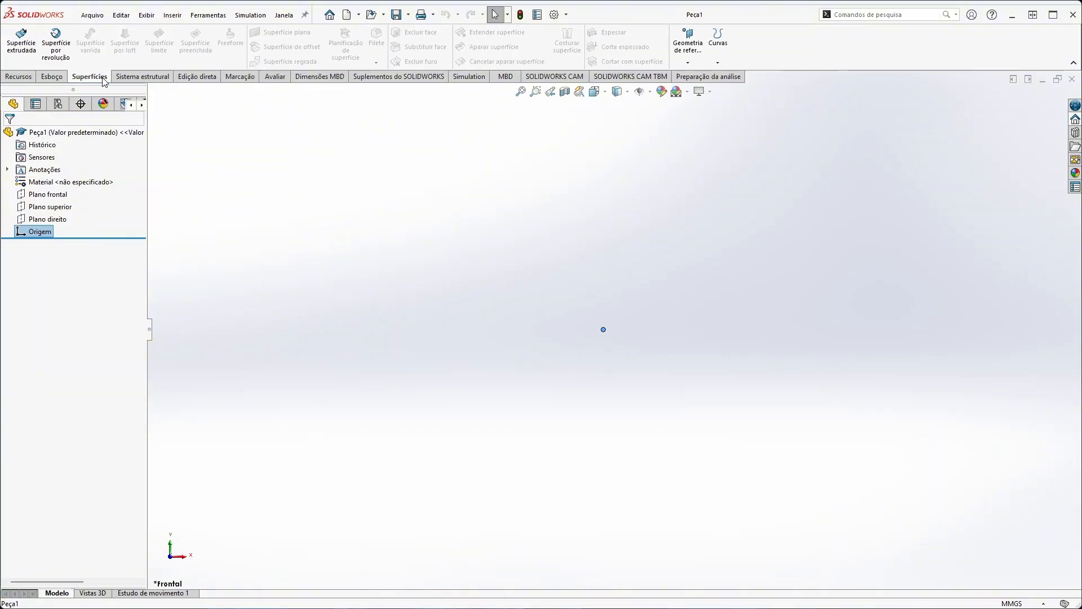
left_click(147, 80)
left_click(196, 80)
left_click(237, 77)
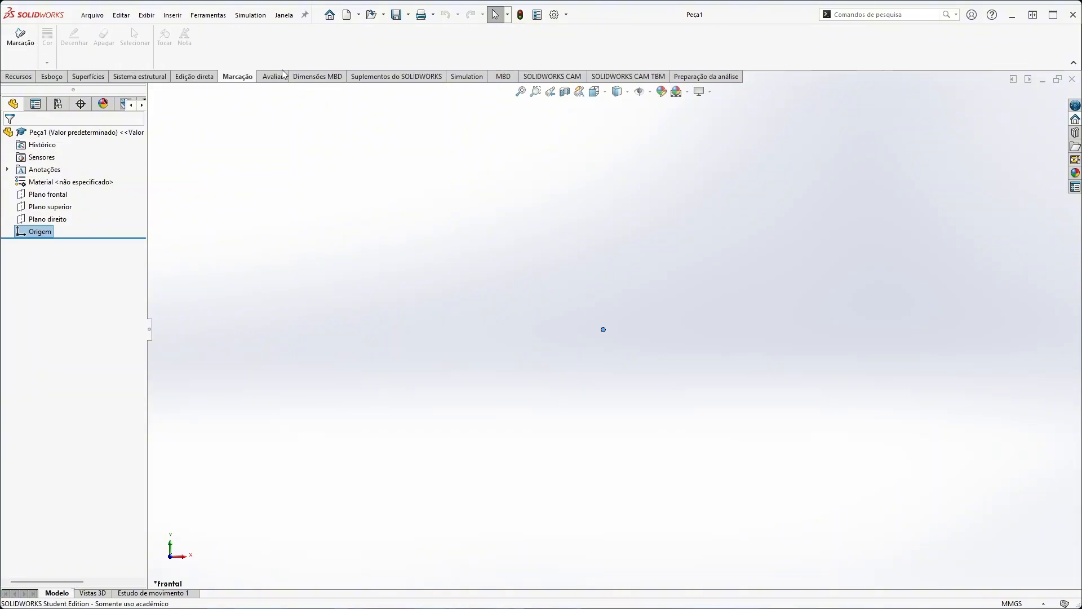
left_click(274, 78)
left_click(18, 77)
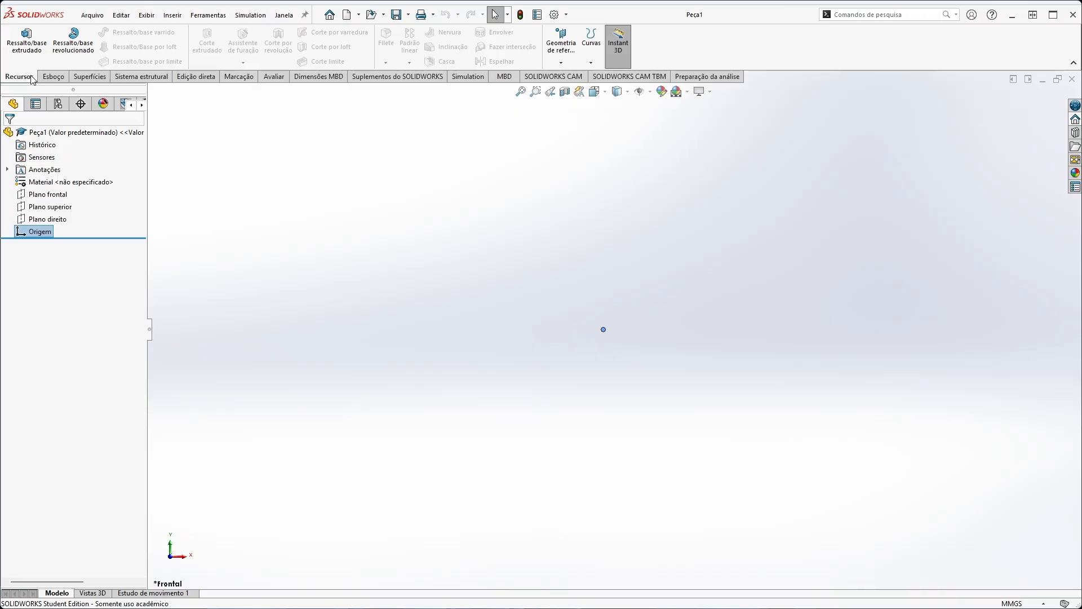
Examine which command groups can be shown or hidden in the CommandManager, without changing any, and display the evaluation commands
right_click(168, 80)
mouse_move(229, 111)
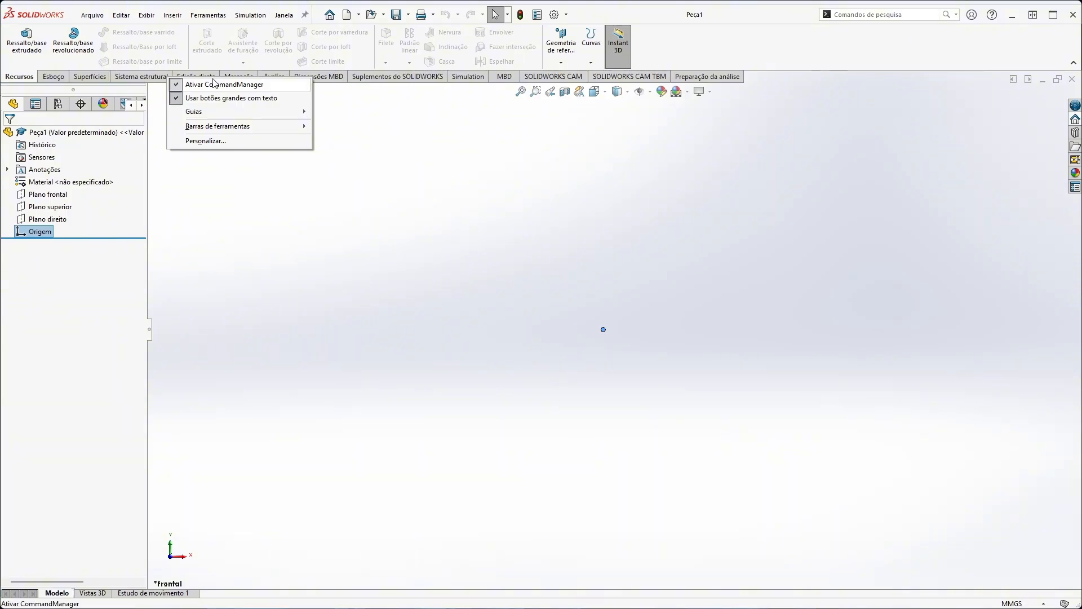
left_click(87, 77)
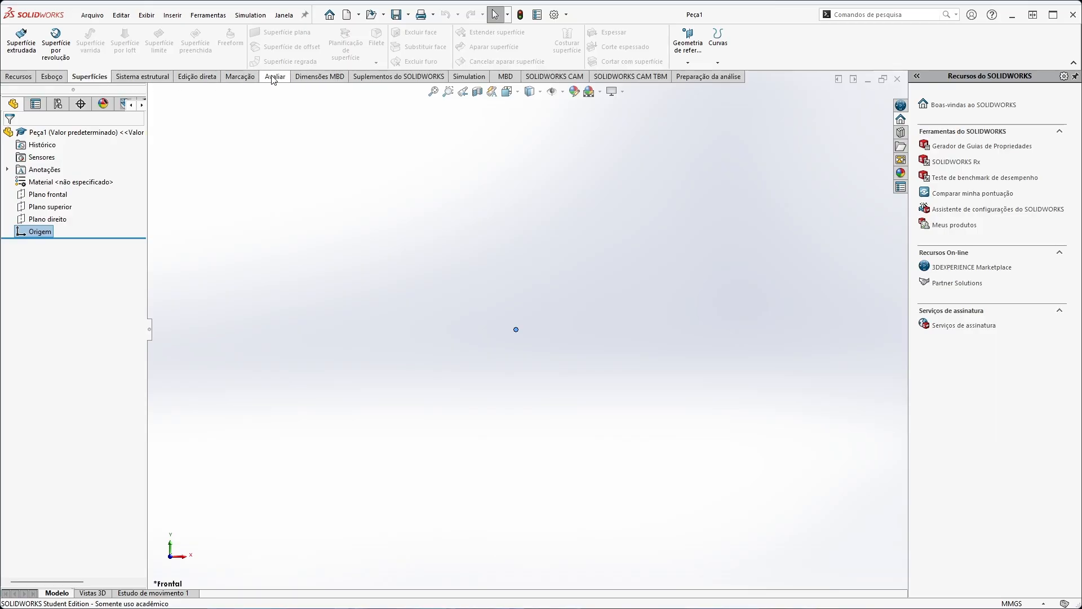
right_click(241, 79)
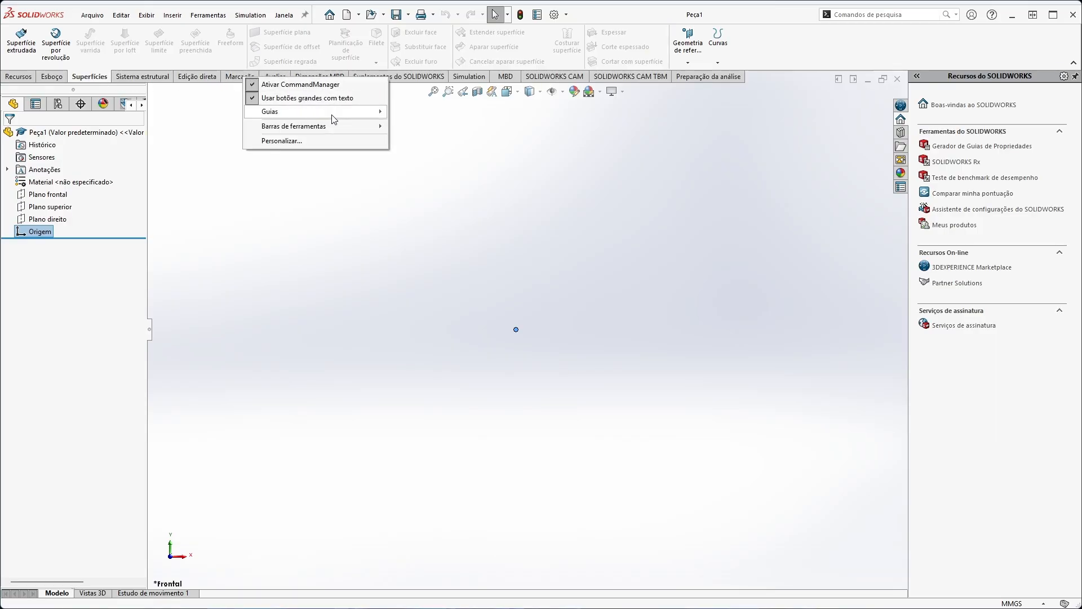
mouse_move(334, 119)
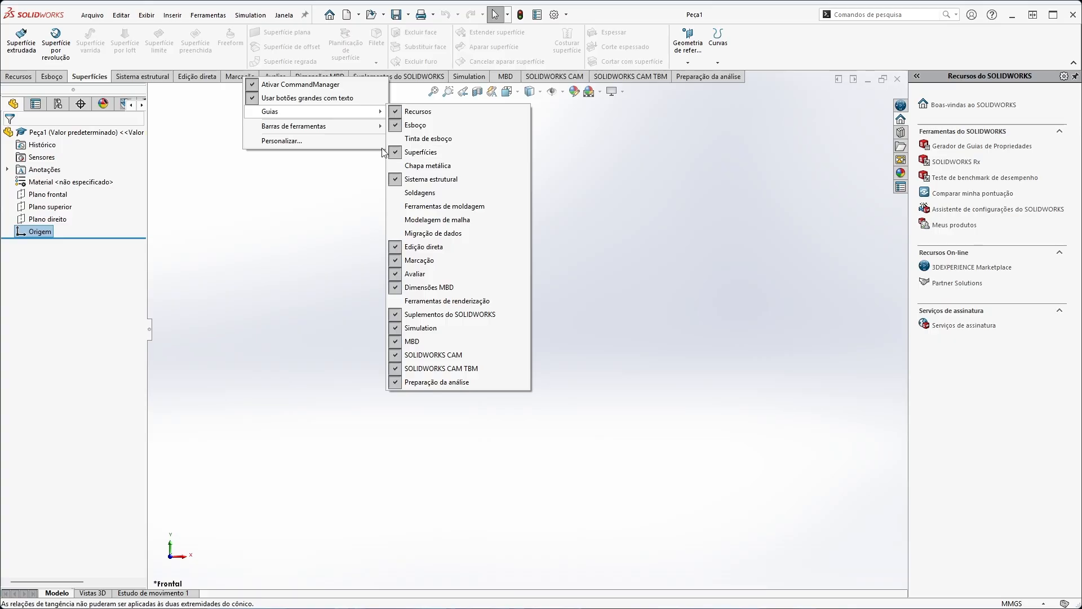
left_click(272, 76)
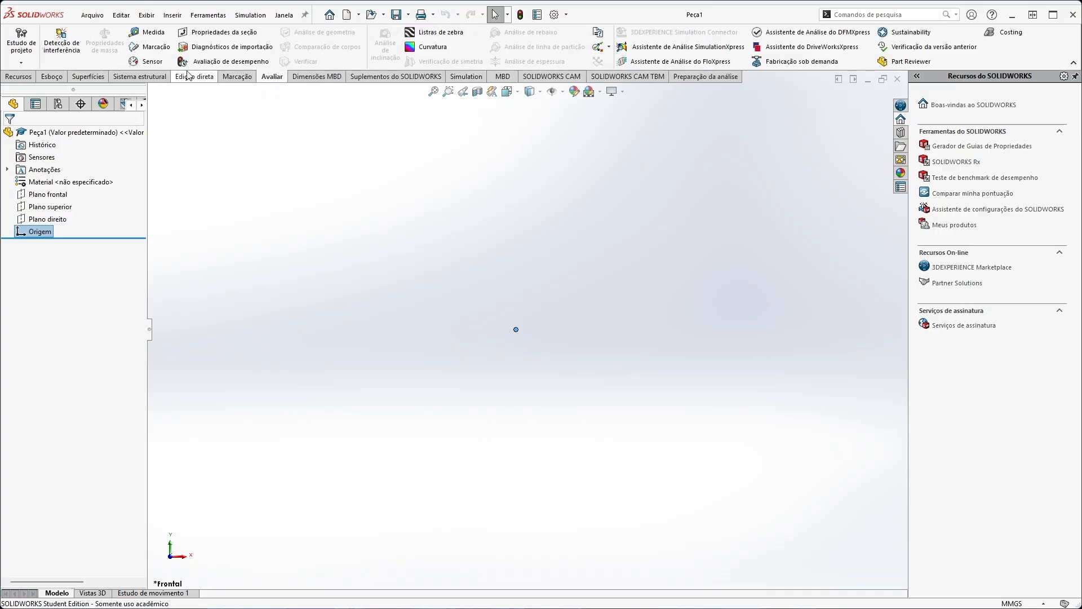
Compare the feature, sketch and surface command sets, ending on the sketch commands
left_click(19, 77)
left_click(55, 78)
left_click(80, 78)
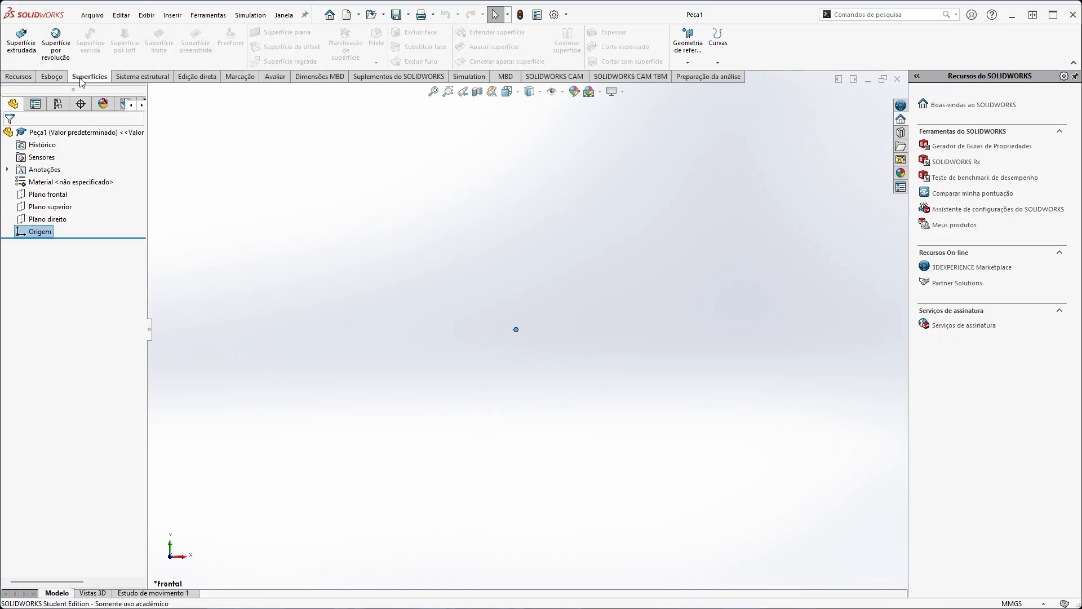
left_click(44, 78)
left_click(22, 78)
left_click(52, 78)
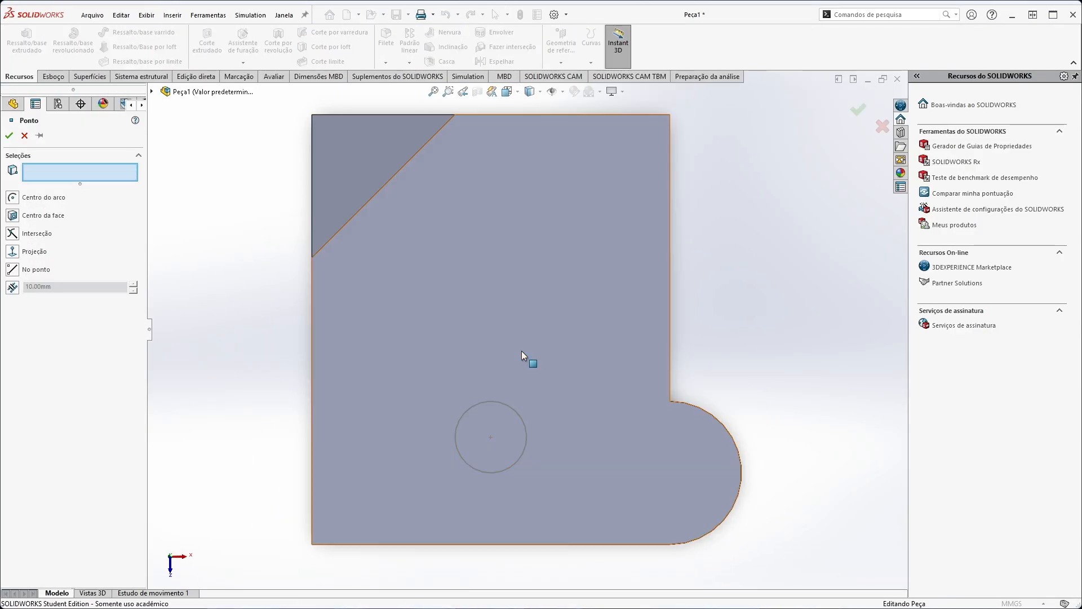
Try to define a reference point using the part's large flat face
left_click(522, 350)
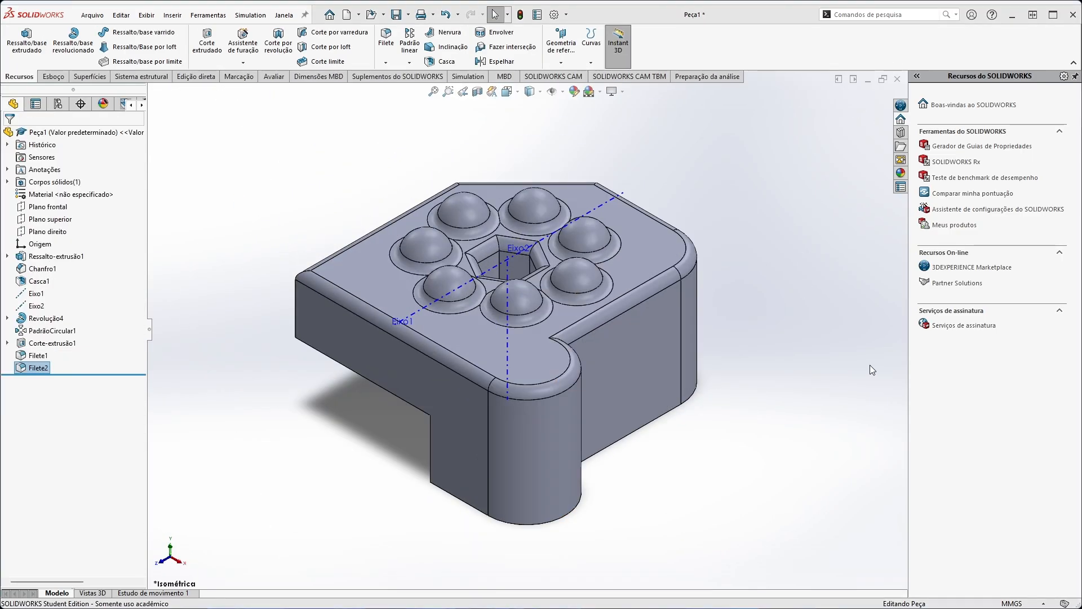
Examine the finished part with its circular pattern of domes, central pocket and rounded edges from several angles
middle_click_drag(345, 385, 567, 585)
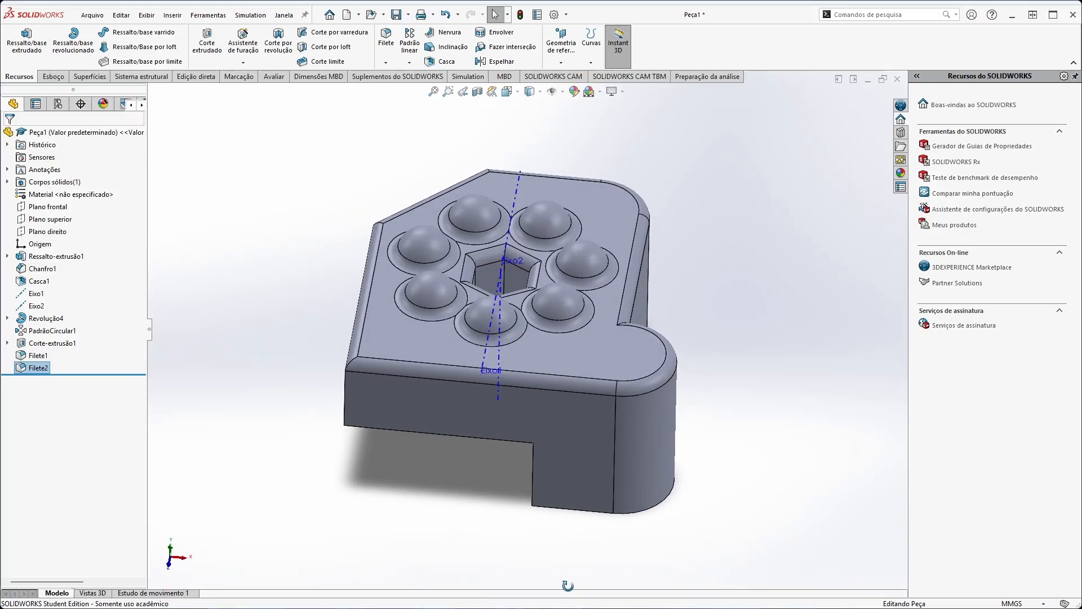
middle_click_drag(372, 505, 418, 512)
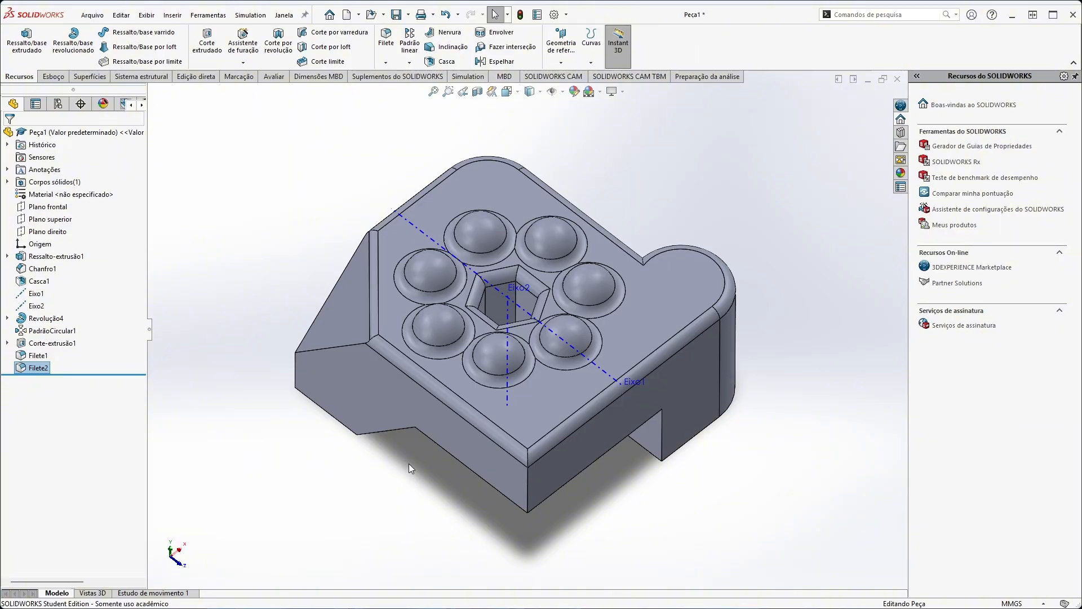
Pan, orbit and zoom the part to see it at different positions, angles and magnifications
middle_click_drag(407, 462, 376, 464, "ctrl")
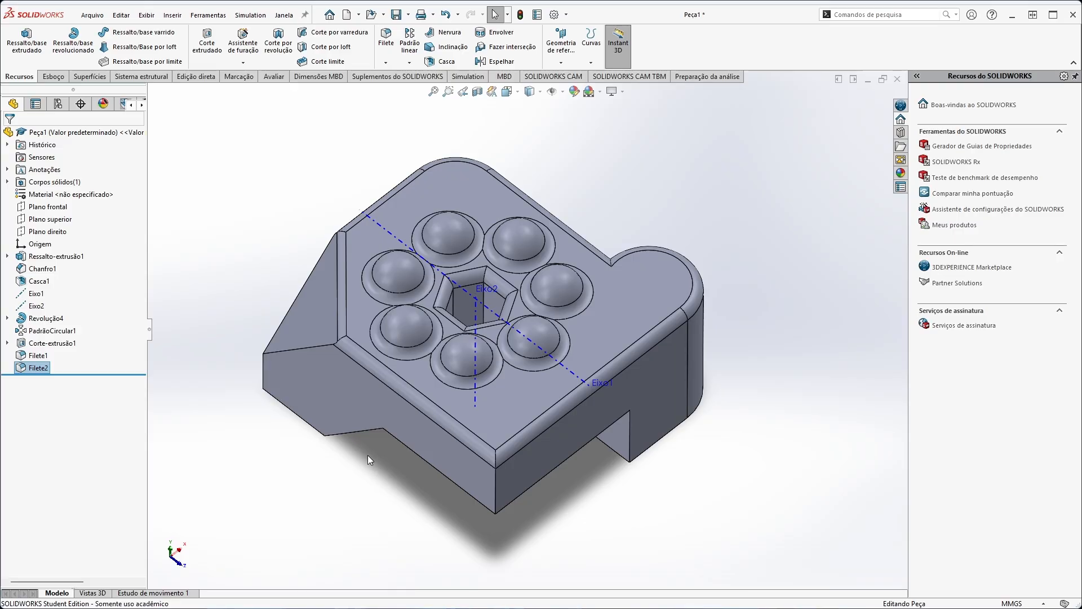
middle_click_drag(367, 455, 367, 372)
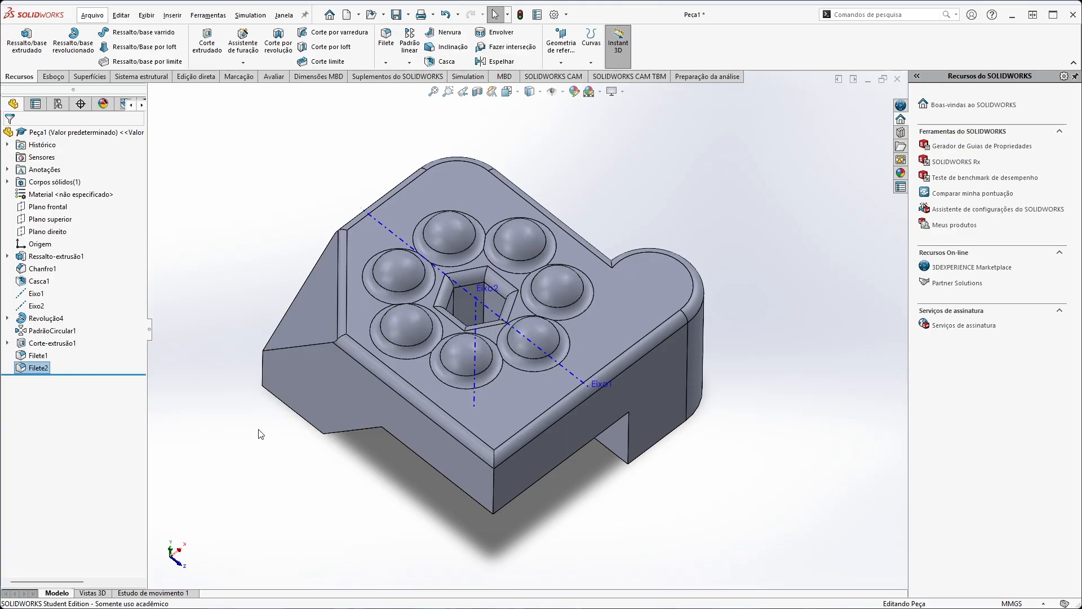
scroll(248, 428, "down", 3)
scroll(245, 424, "up", 4)
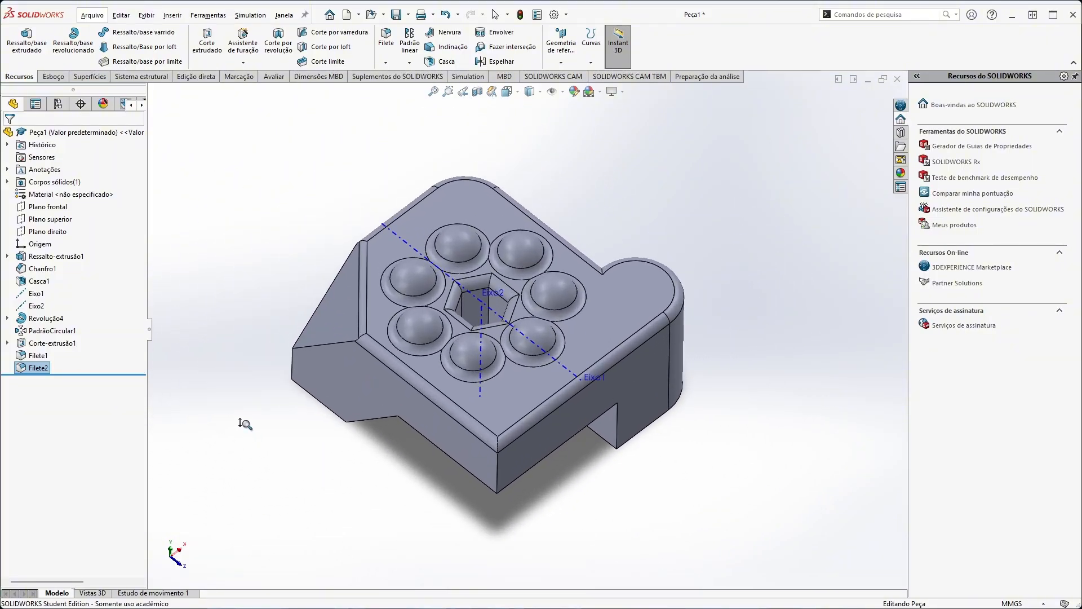
scroll(245, 423, "down", 2)
scroll(243, 428, "up", 3)
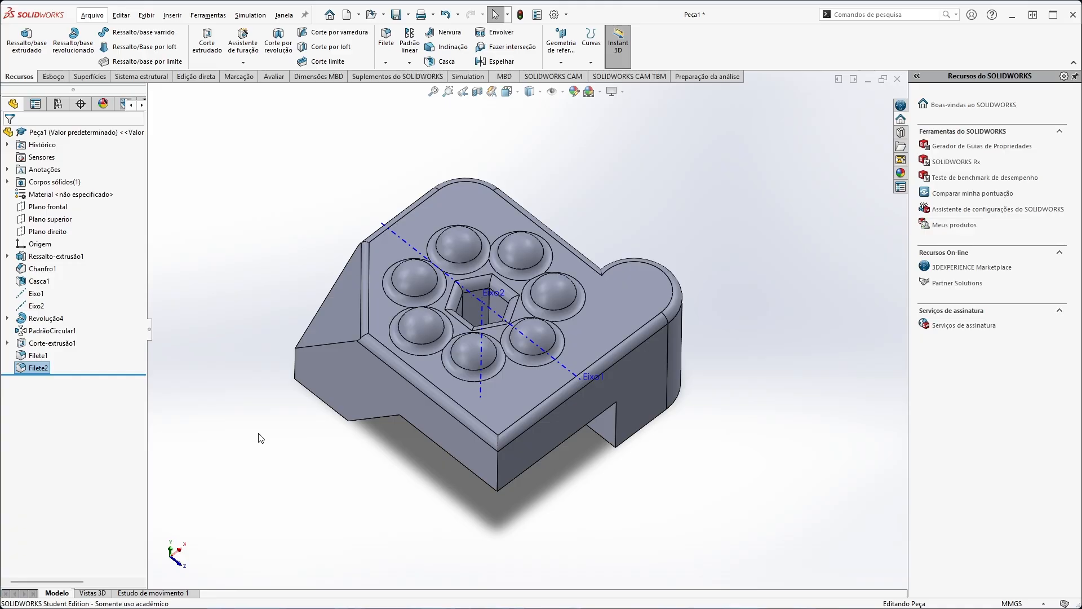
Examine the view orientation options and display the part in the isometric view
key("space")
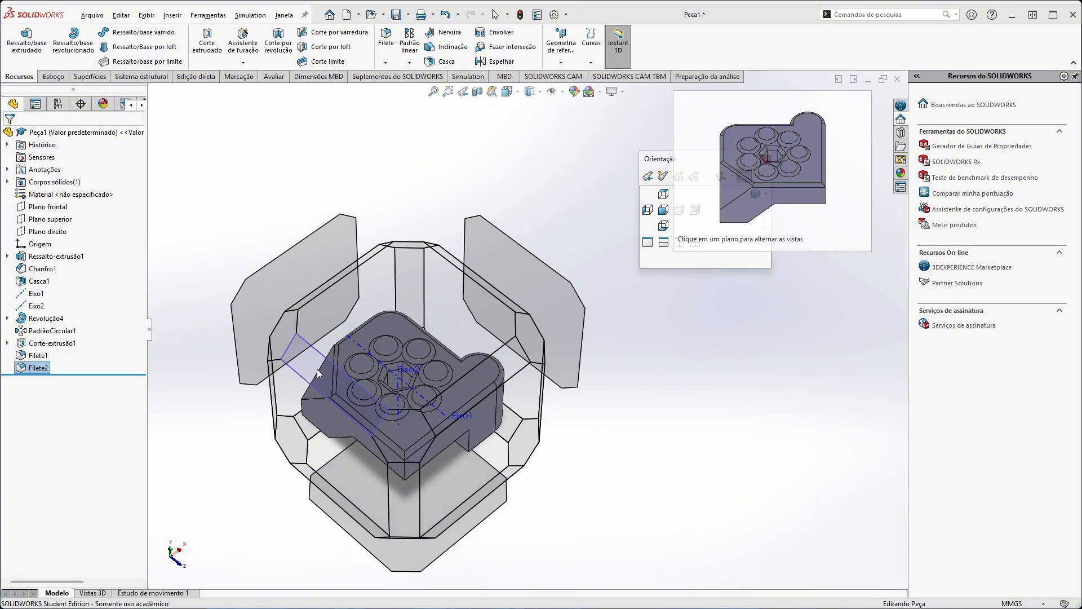
left_click_drag(727, 160, 614, 134)
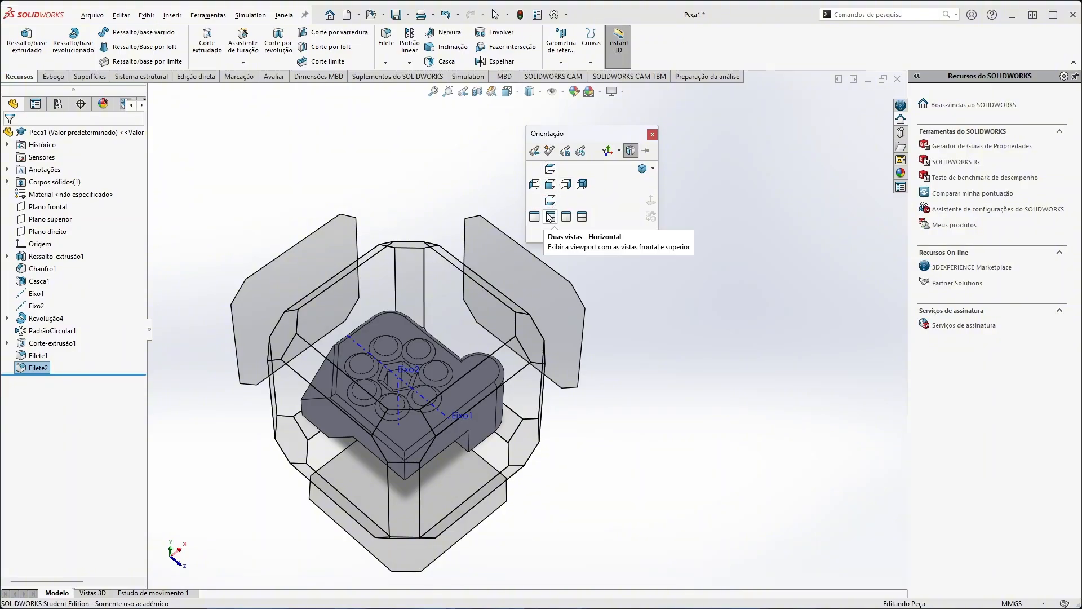
left_click(653, 168)
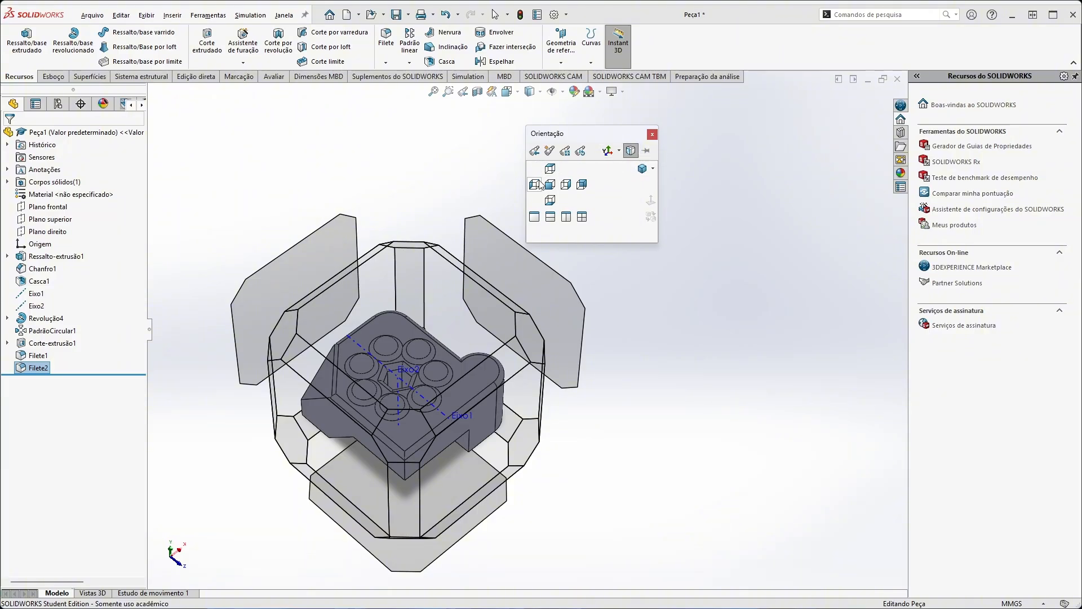
left_click(653, 168)
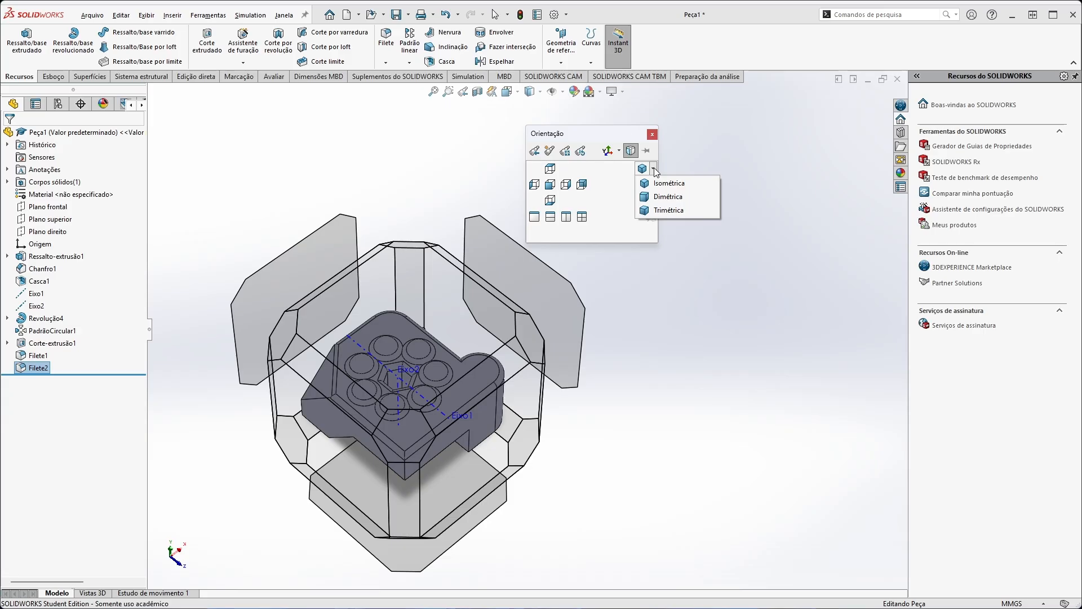
left_click(654, 183)
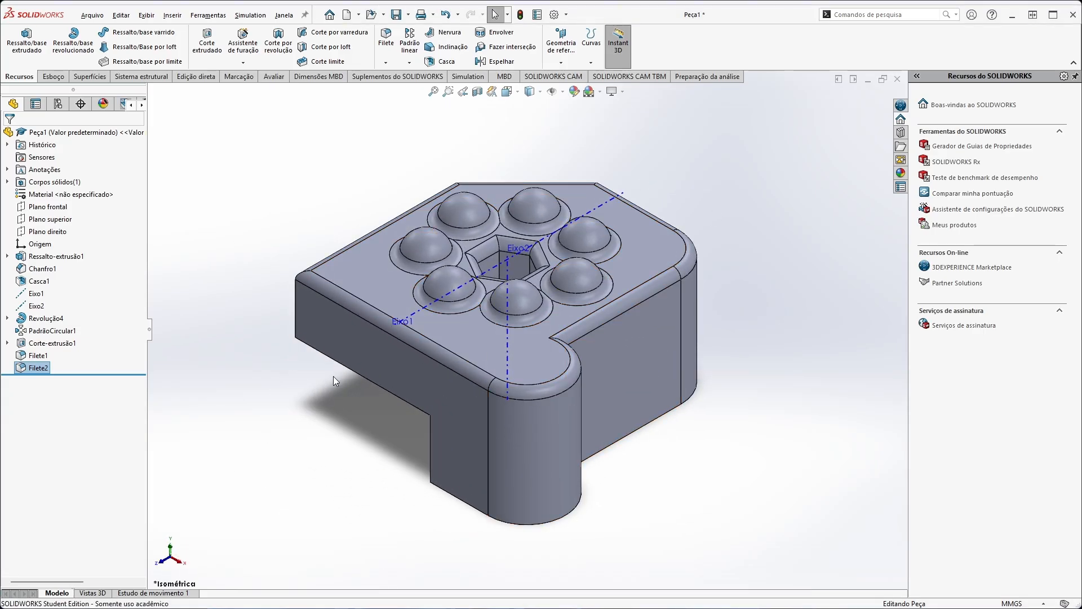
View the part from a slanted face of the orientation cube and from directly below, and orbit it freely
key("space")
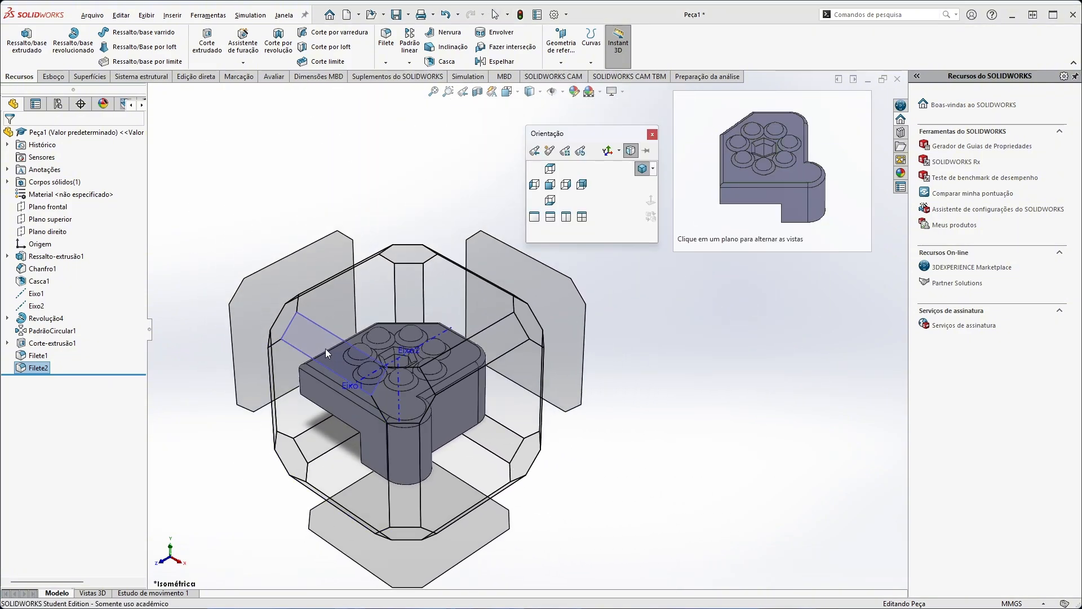
left_click(326, 349)
key("space")
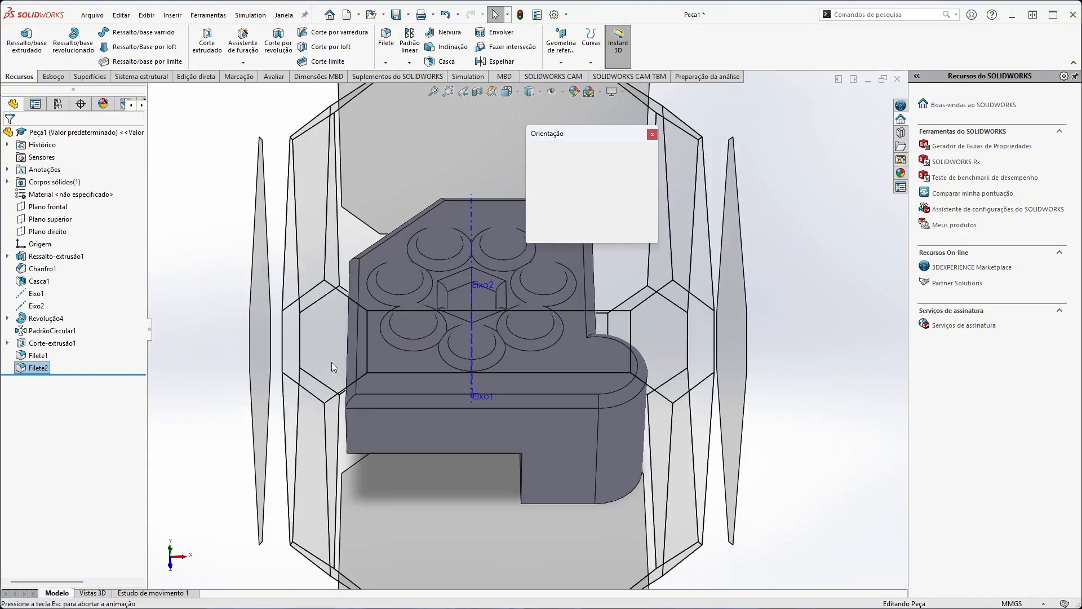
left_click(384, 565)
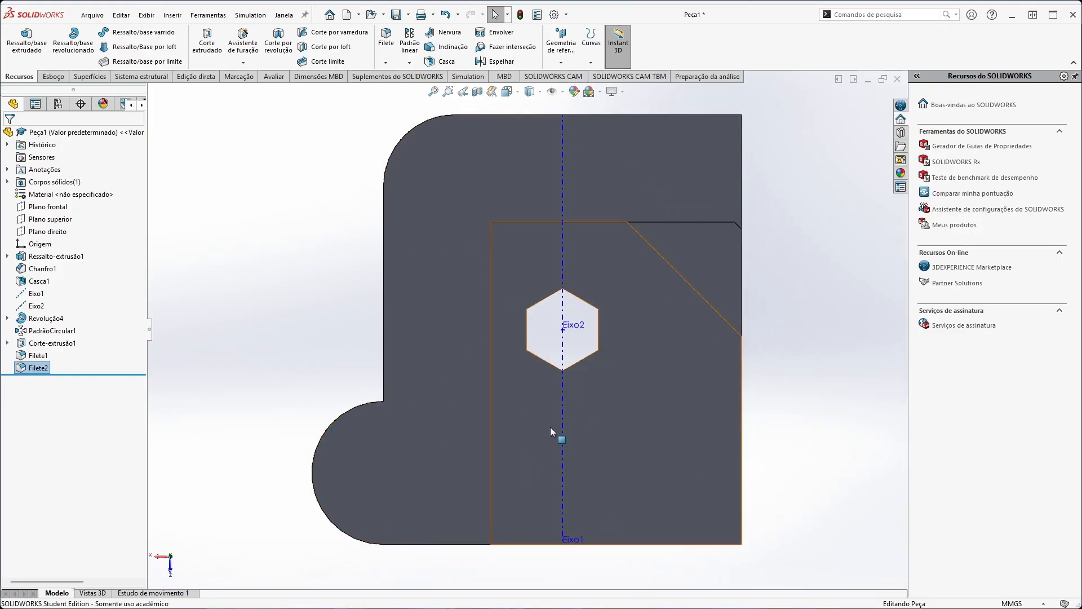
middle_click_drag(292, 166, 513, 251)
Switch the part through the trimetric, front and top standard views, and orbit to an angled view
right_click_drag(488, 319, 522, 279)
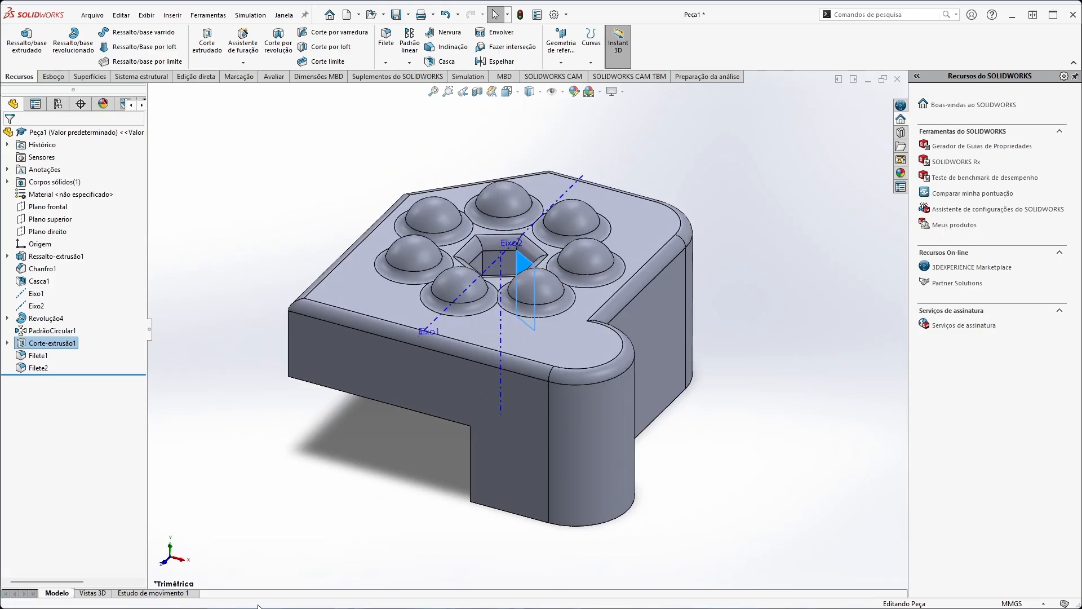
right_click_drag(421, 384, 383, 350)
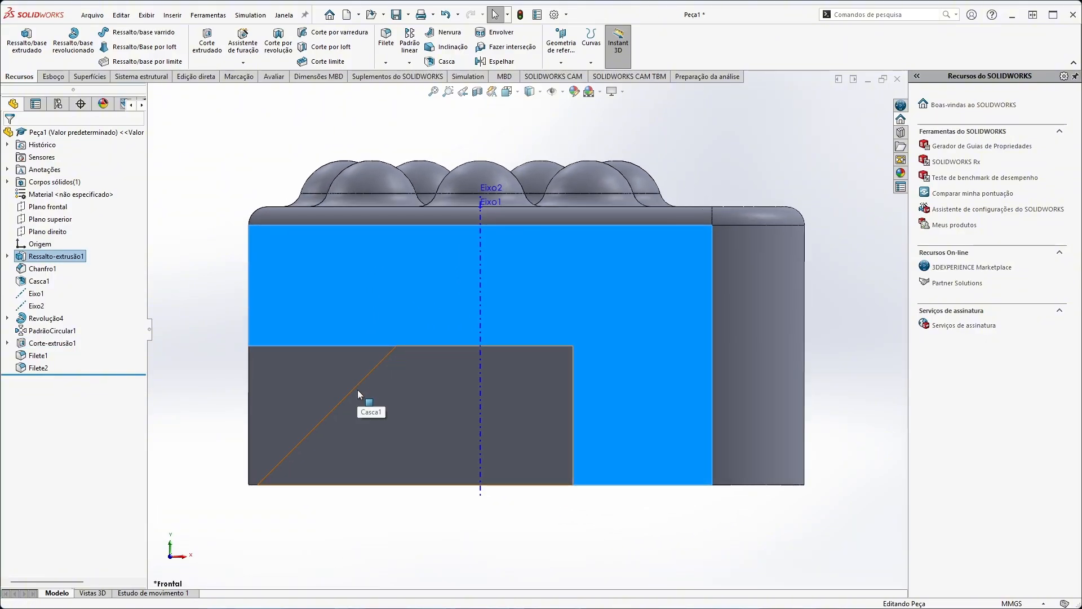
right_click_drag(396, 394, 397, 359)
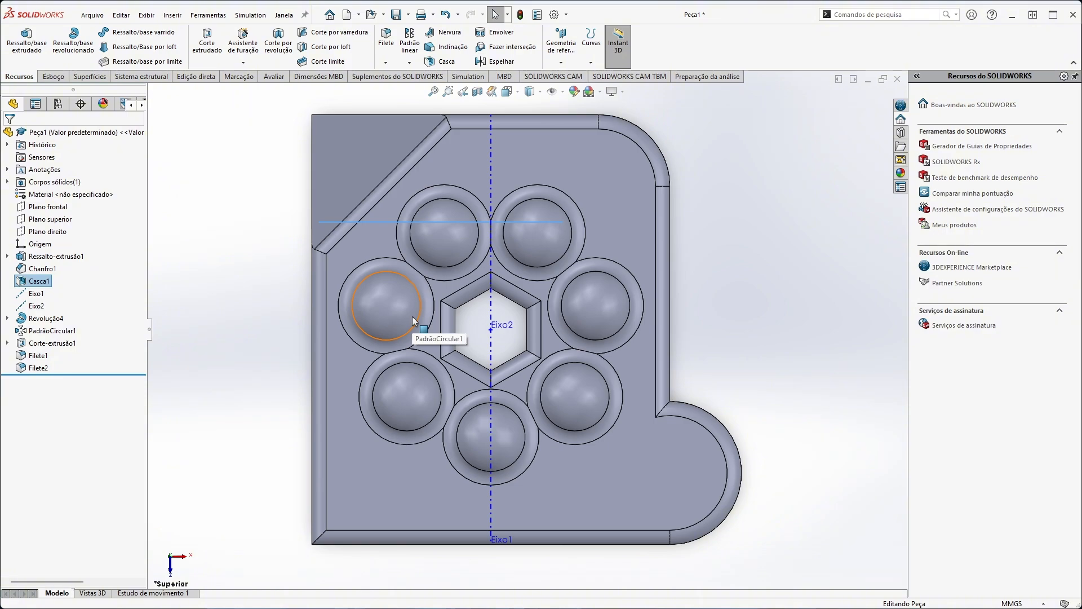
middle_click_drag(462, 326, 298, 484)
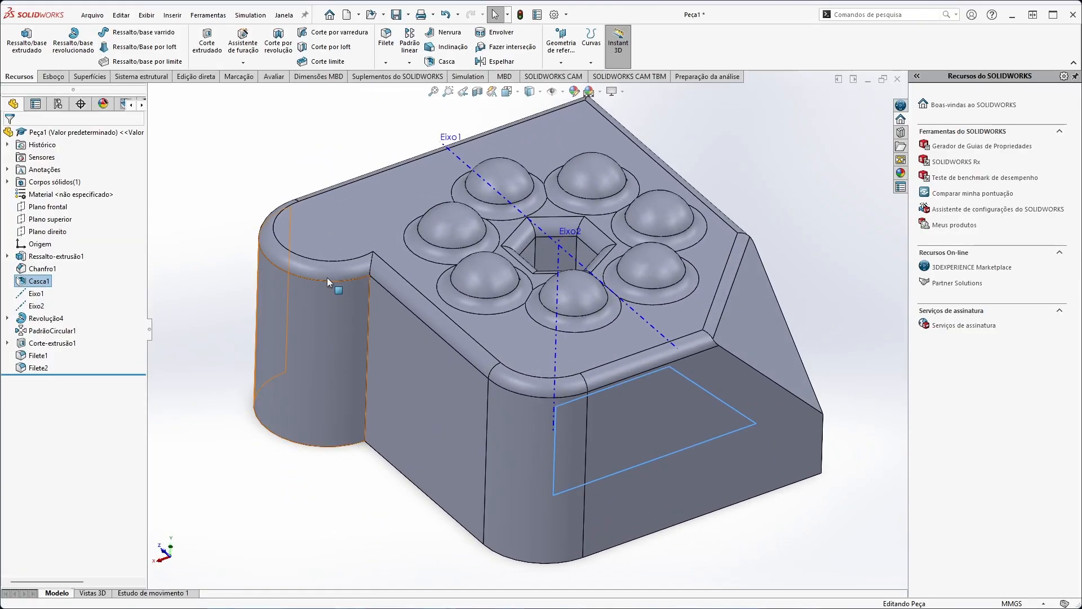
Fit the whole part in the view and magnify the area around the central hexagonal pocket
left_click(433, 92)
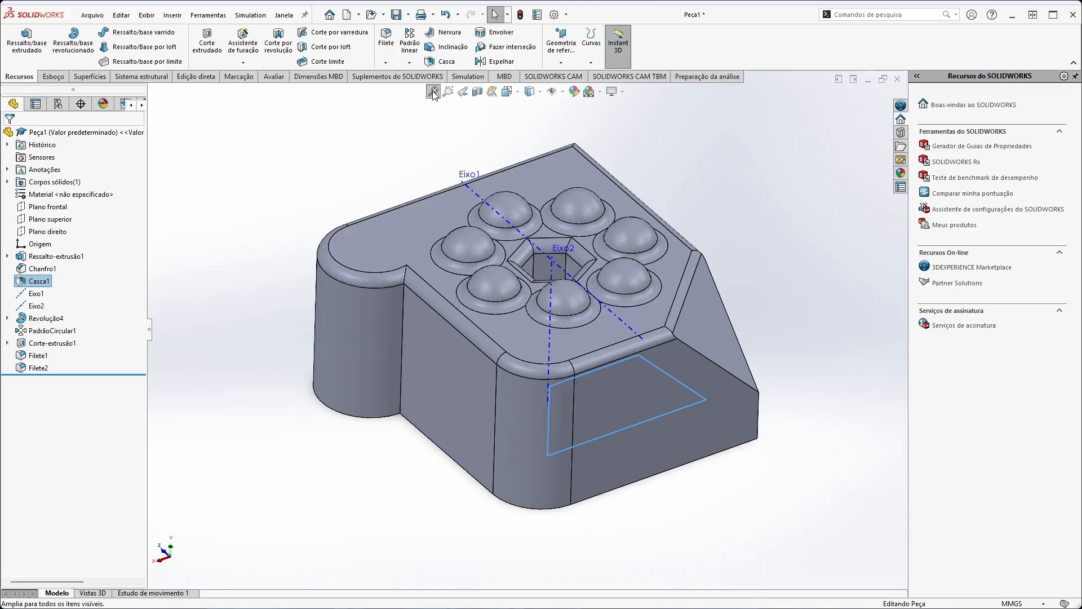
left_click(448, 92)
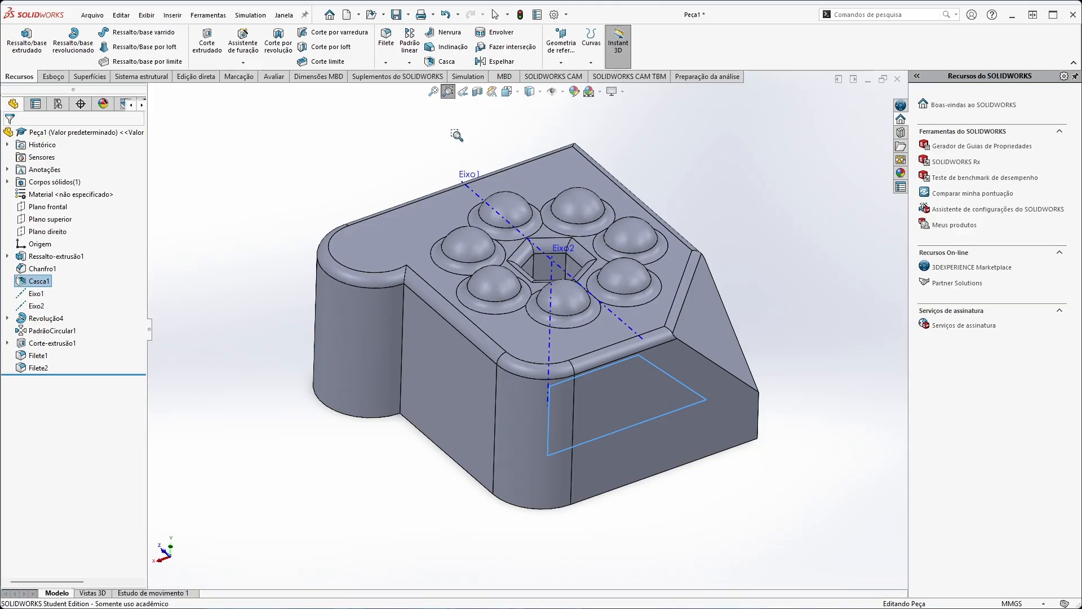
left_click_drag(484, 224, 611, 315)
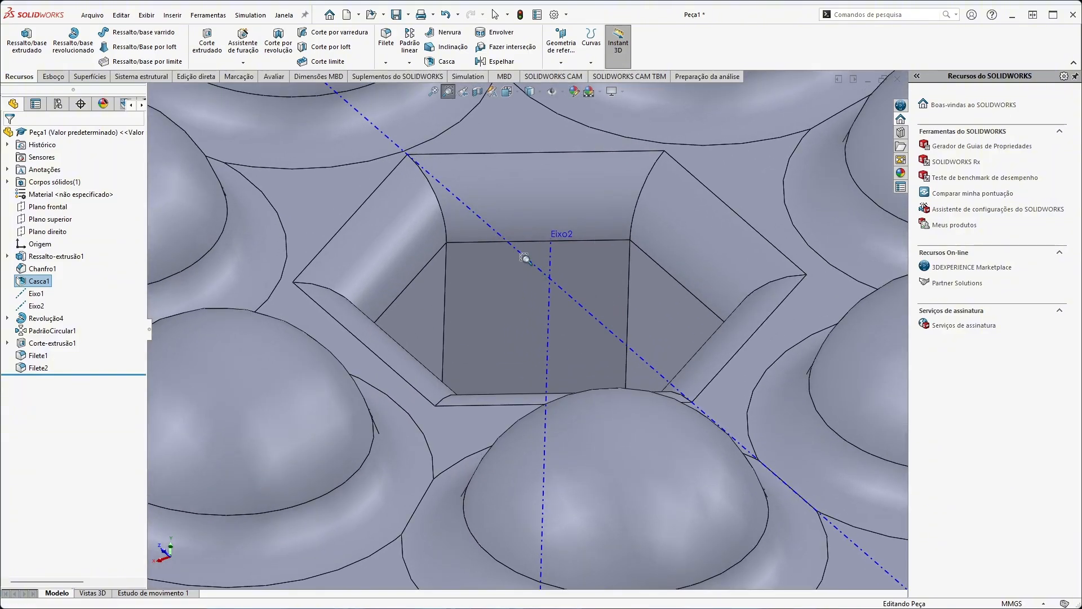
Go back through the previous views until the part is shown in the trimetric view
left_click(465, 90)
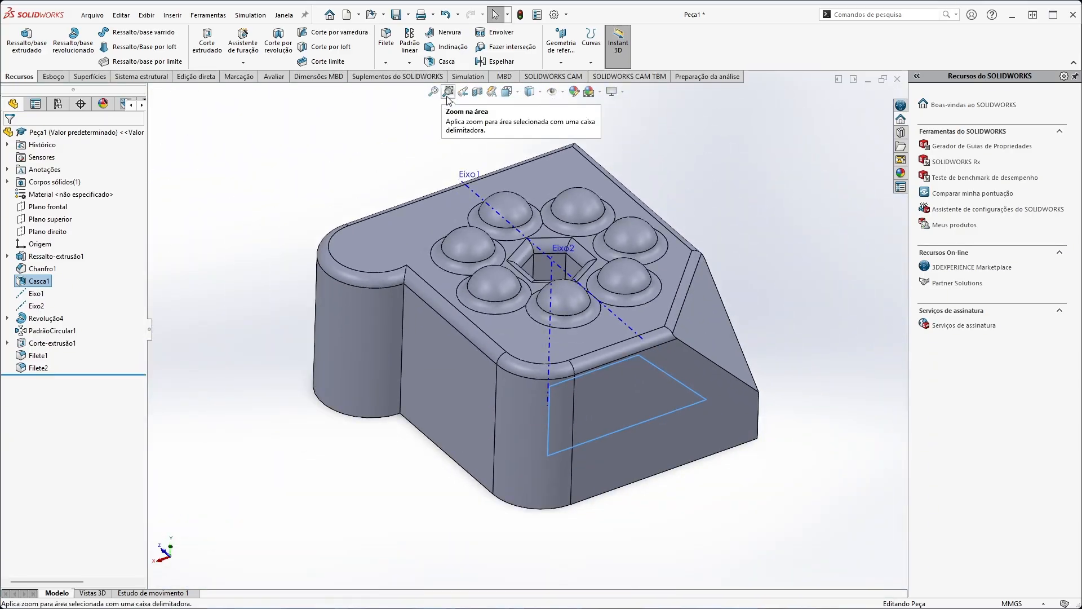
left_click(463, 93)
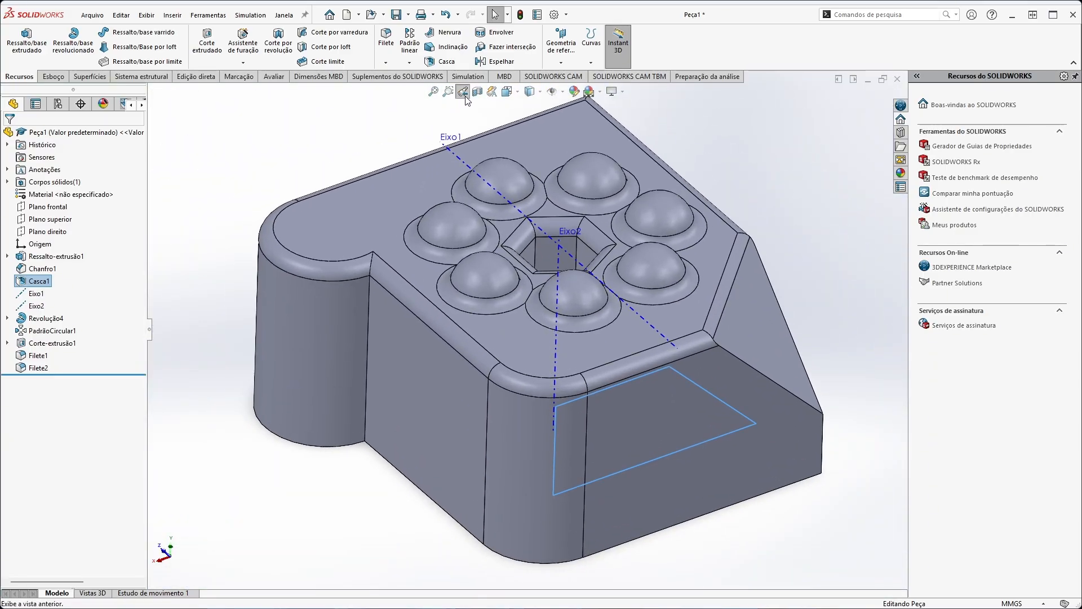
left_click(464, 92)
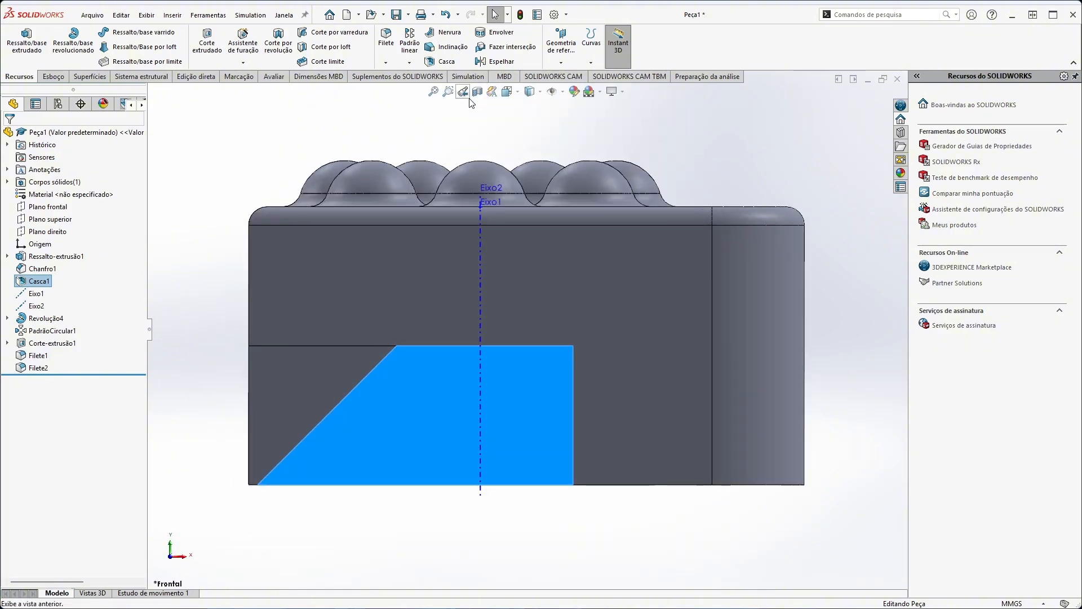
left_click(463, 92)
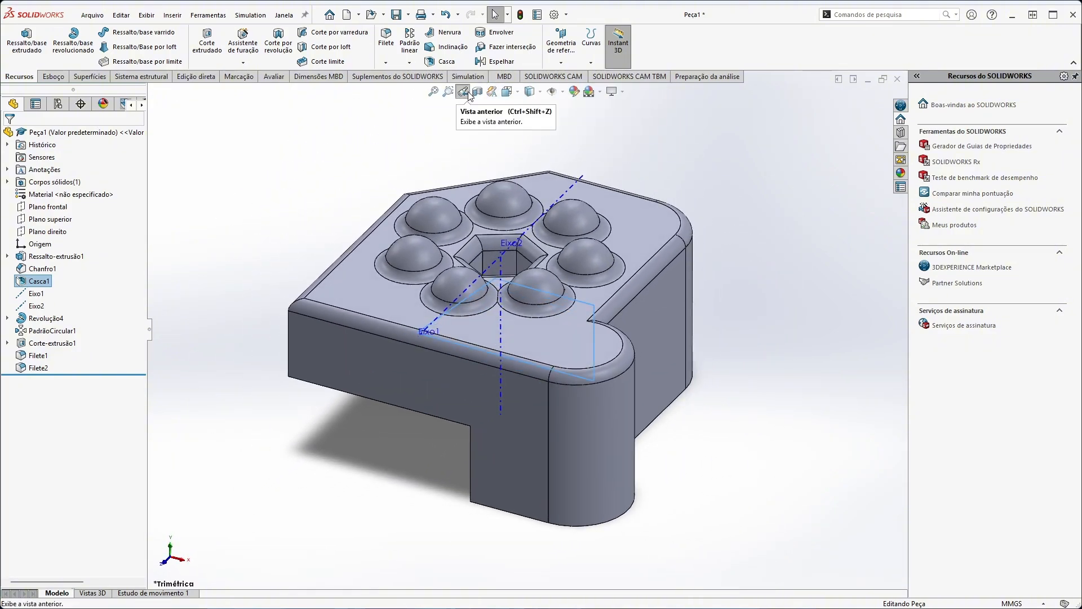
Create a section view from the selected face, rotate the section plane to about 58.1°, and inspect the part by orbiting
left_click(477, 92)
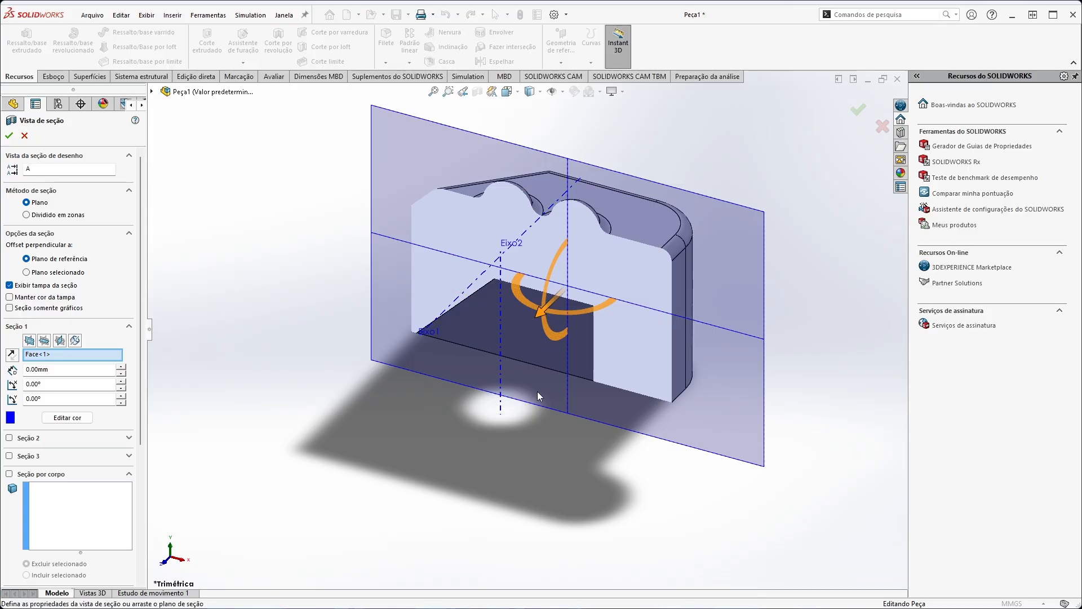
left_click_drag(511, 286, 580, 307)
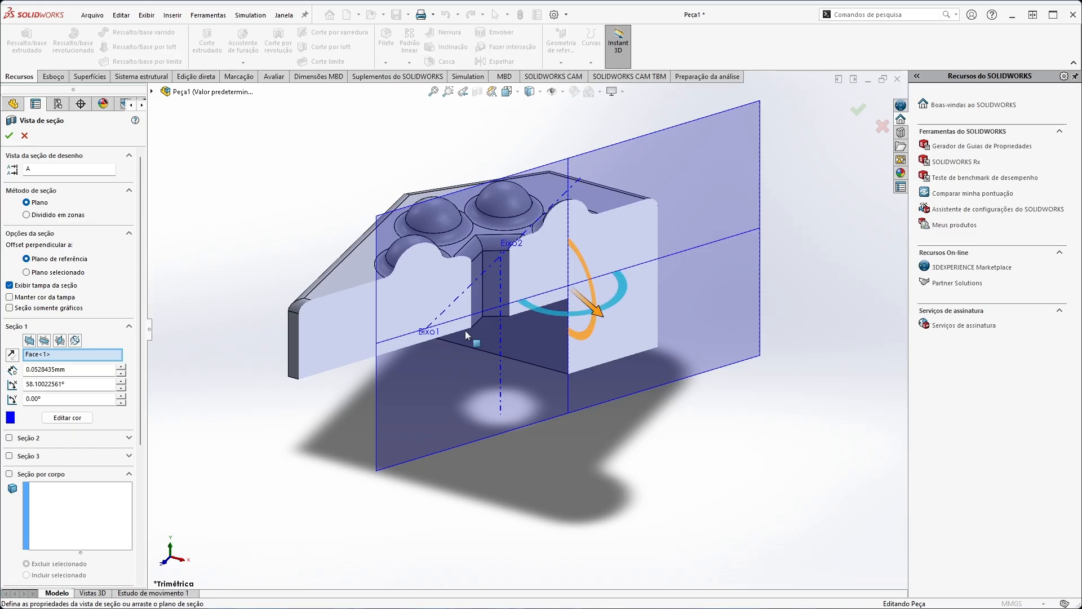
left_click(8, 137)
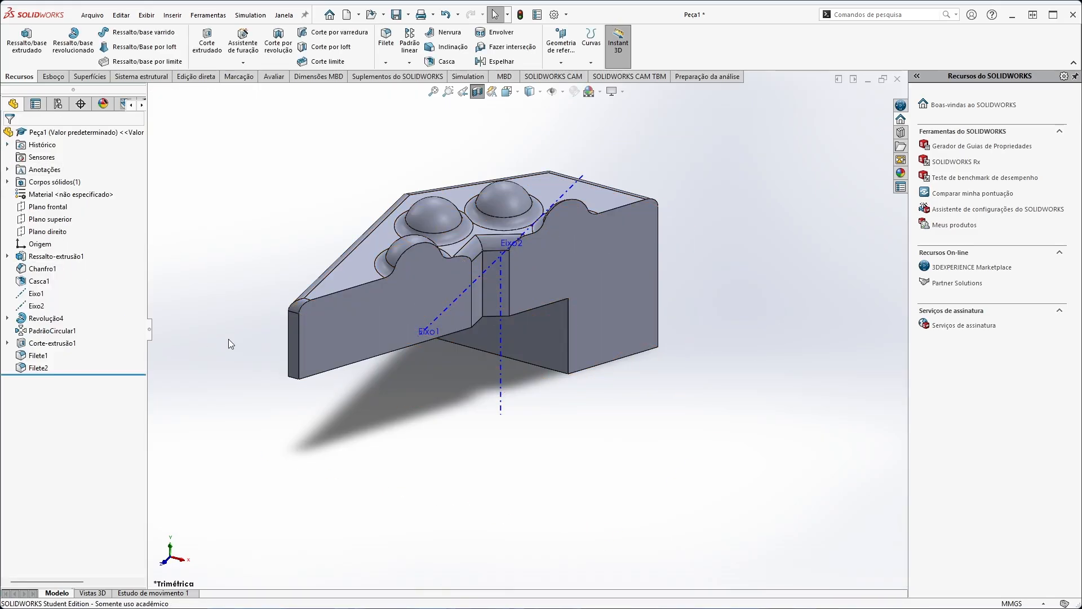
middle_click_drag(229, 339, 412, 261)
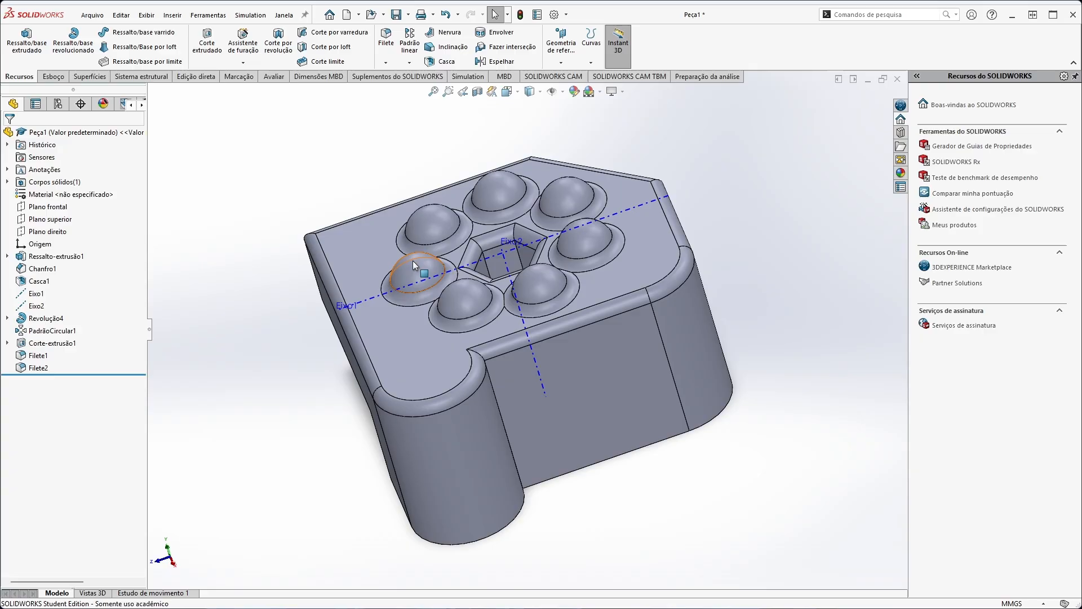
Display the part shaded without edges and with hidden lines removed, examining each style from several angles
left_click(539, 92)
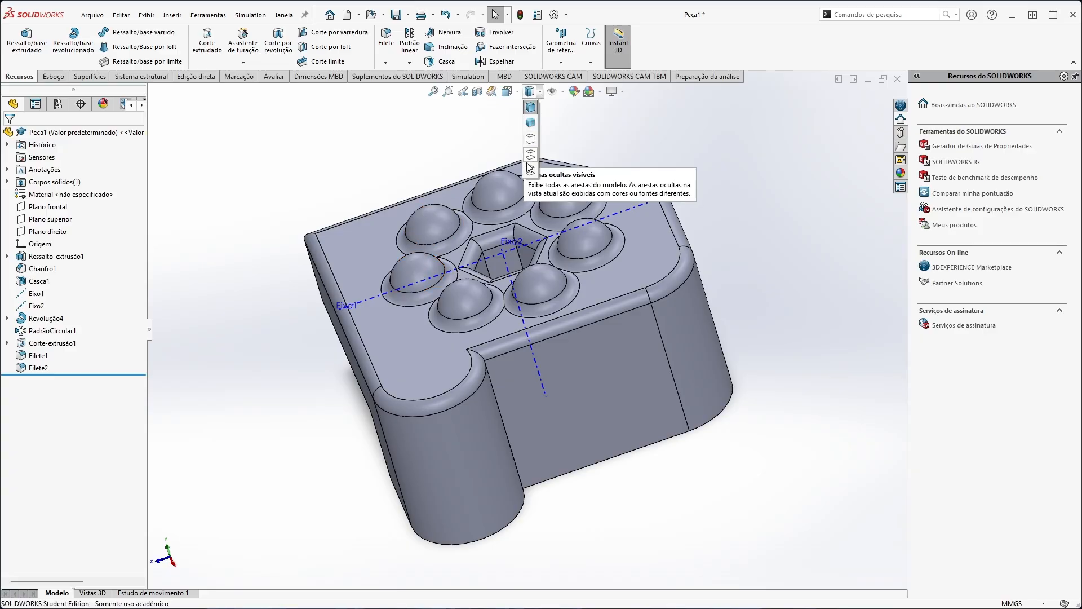
left_click(530, 126)
middle_click_drag(277, 406, 404, 155)
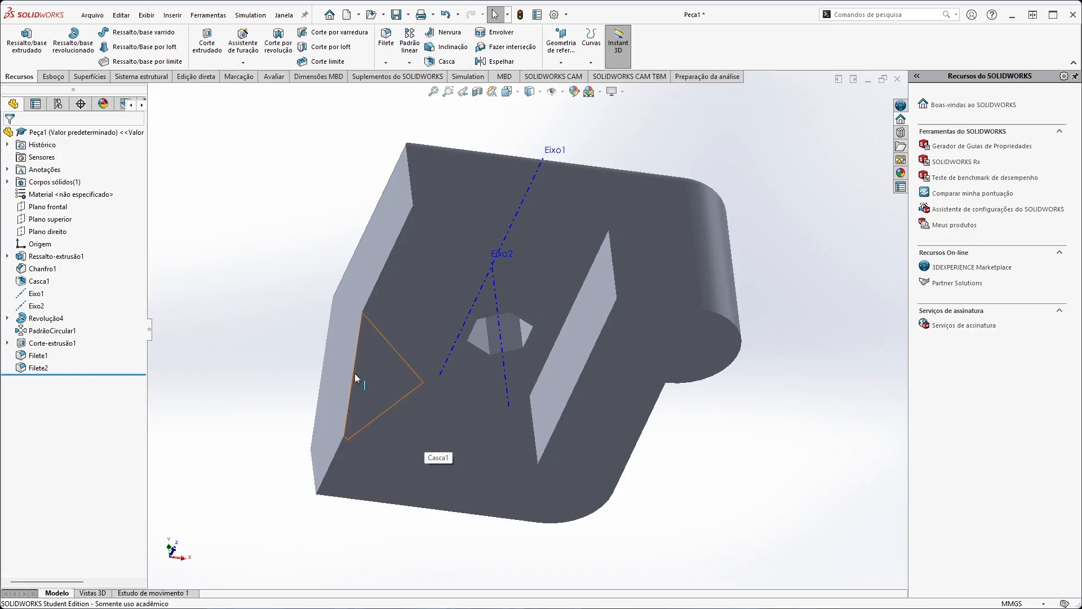
middle_click_drag(412, 340, 267, 315)
left_click(530, 92)
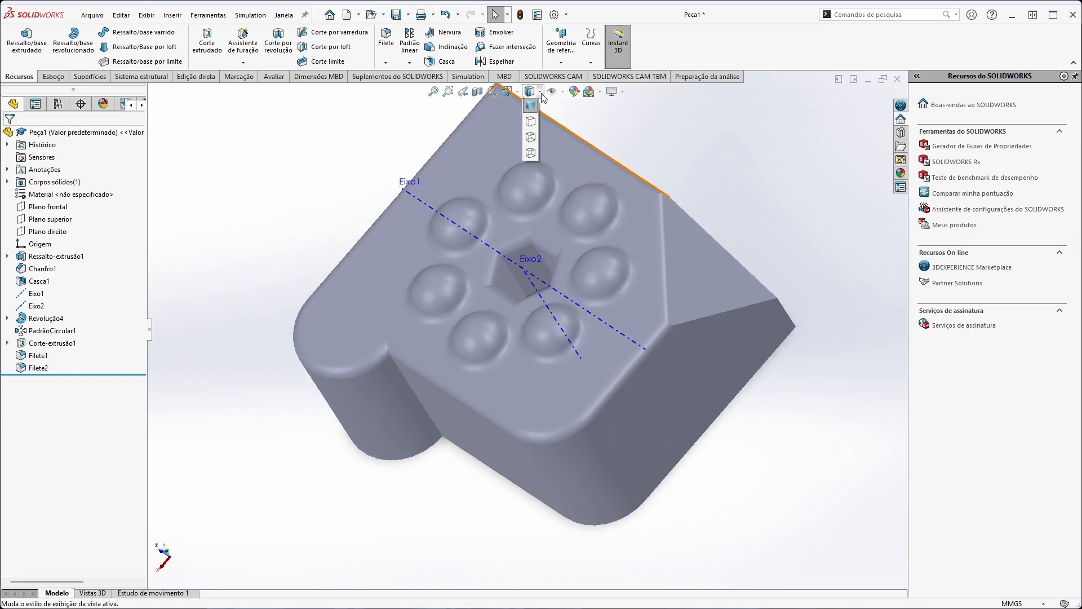
left_click(530, 138)
middle_click_drag(378, 370, 541, 146)
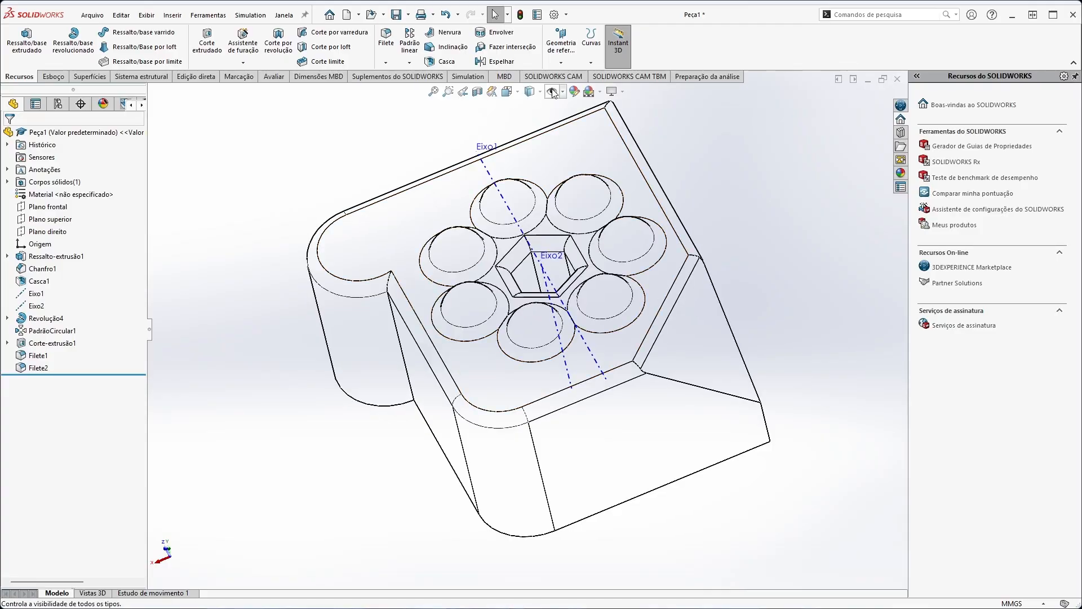
Display the part with hidden lines visible and in wireframe, examining each style from several angles
left_click(529, 91)
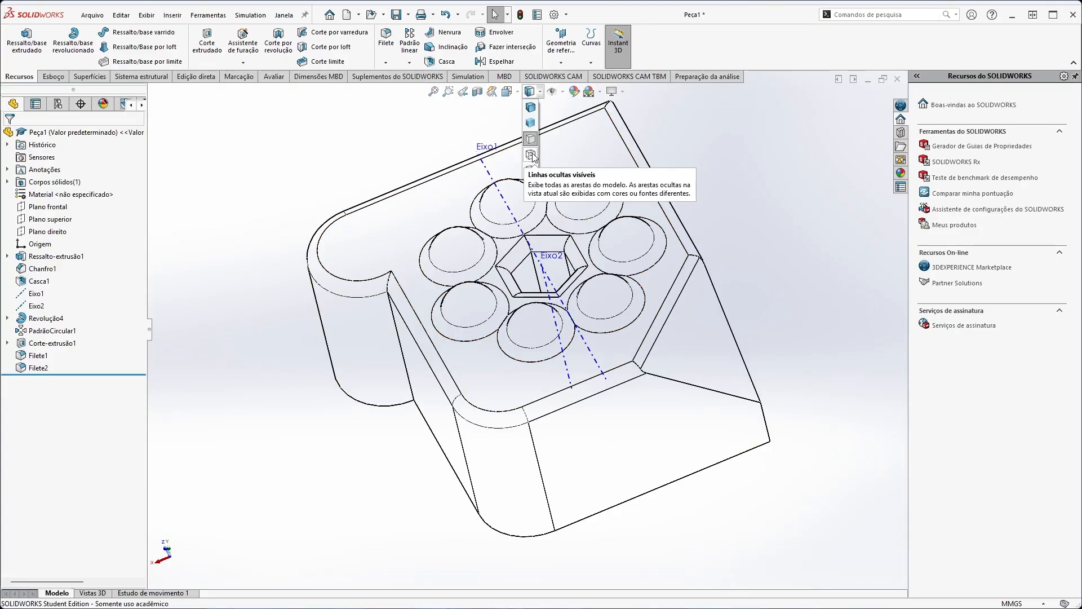
left_click(531, 155)
middle_click_drag(507, 271, 891, 289)
left_click(539, 91)
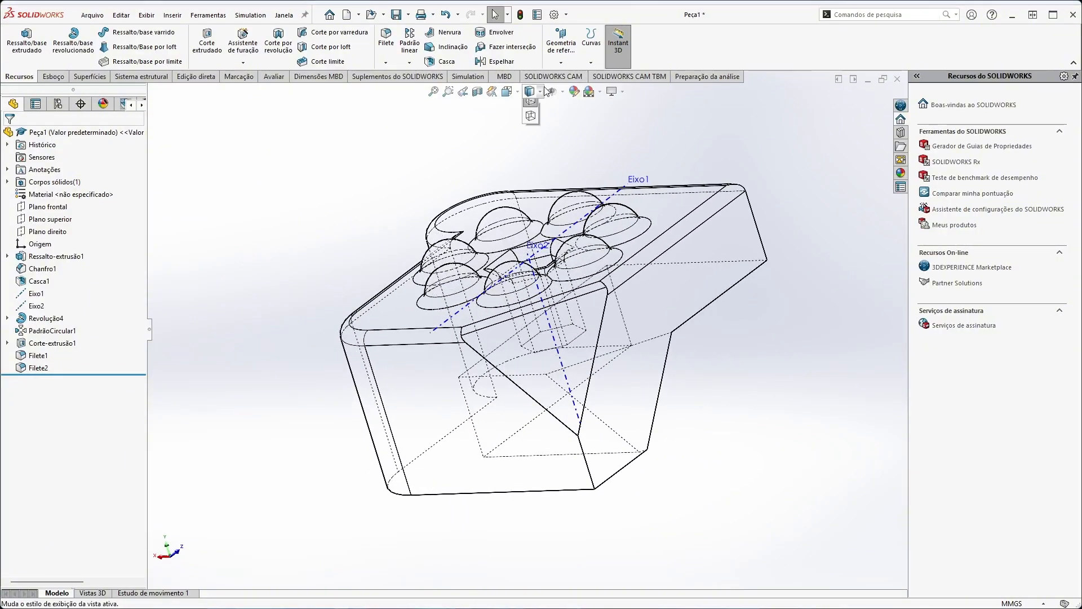
left_click(530, 171)
middle_click_drag(366, 370, 478, 330)
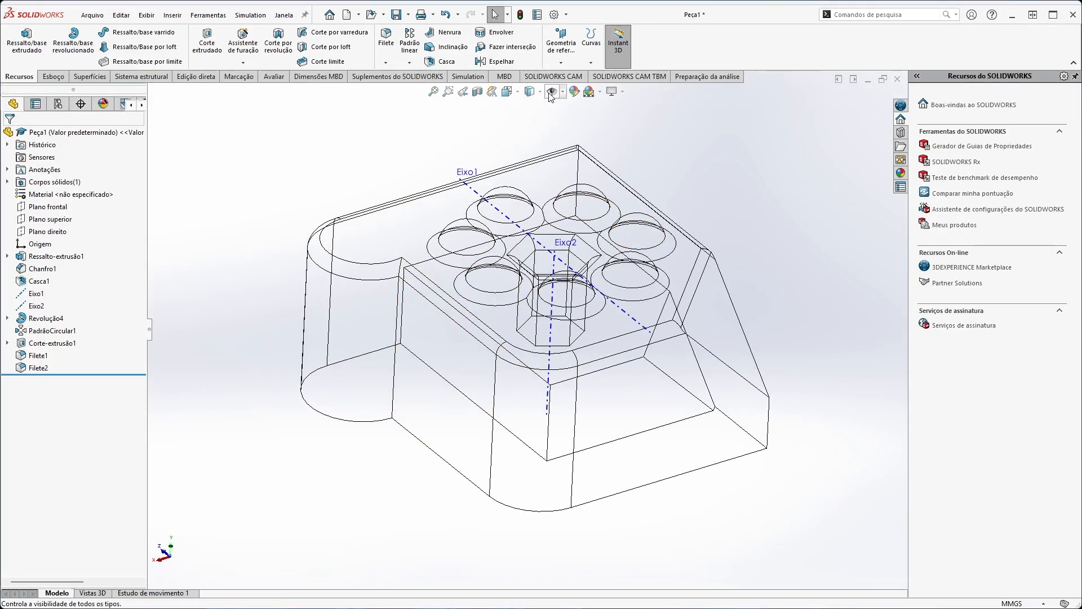
Set the display style to shaded with edges and orbit the part to an angled view
left_click(529, 91)
left_click(532, 110)
mouse_move(533, 110)
middle_mouse_down()
mouse_move(479, 407)
mouse_move(751, 275)
mouse_move(859, 282)
mouse_move(846, 430)
mouse_move(788, 425)
mouse_move(827, 378)
middle_mouse_up()
Hide the reference axes and briefly switch the display of the primary planes on and off
left_click(555, 91)
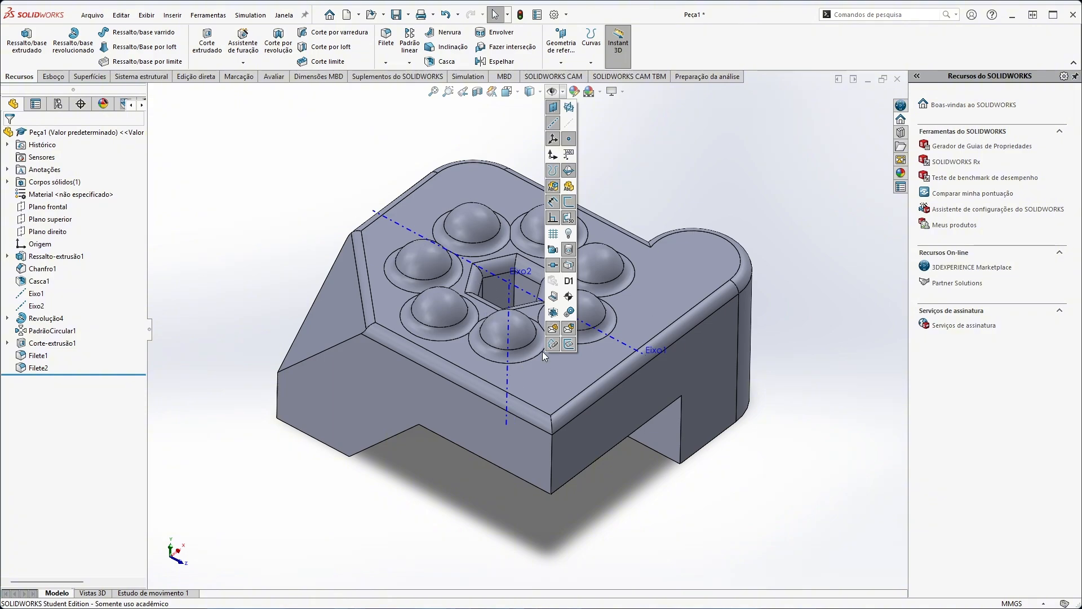
left_click(553, 123)
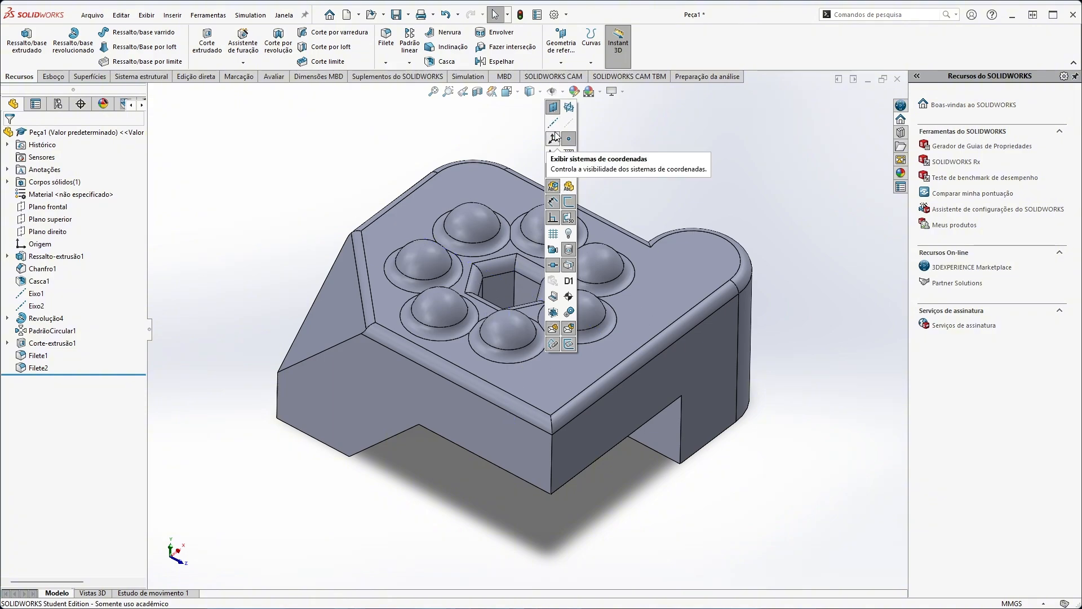
left_click(569, 107)
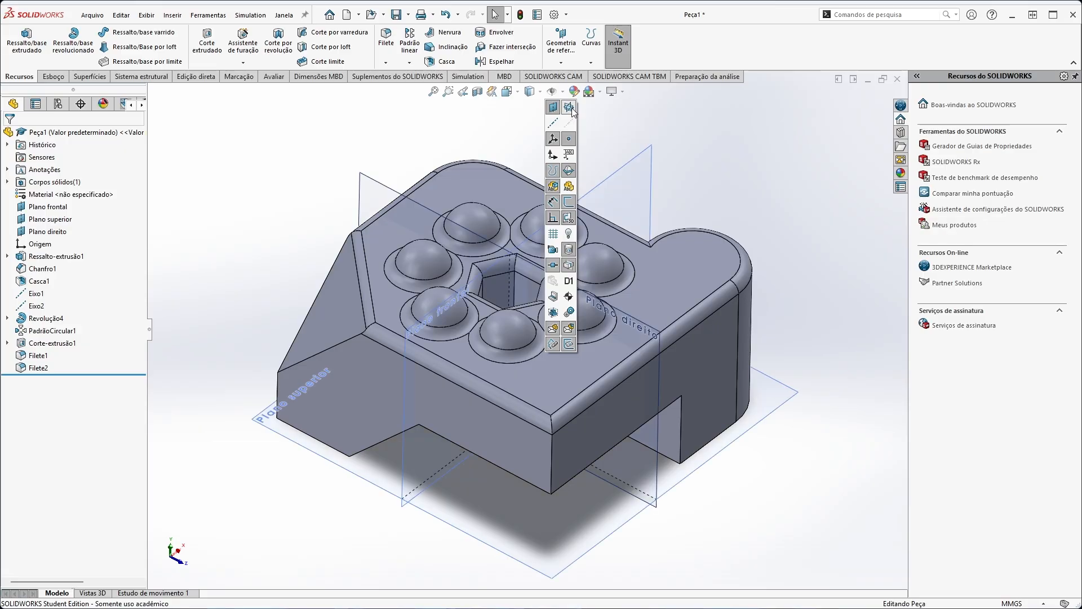
left_click(571, 107)
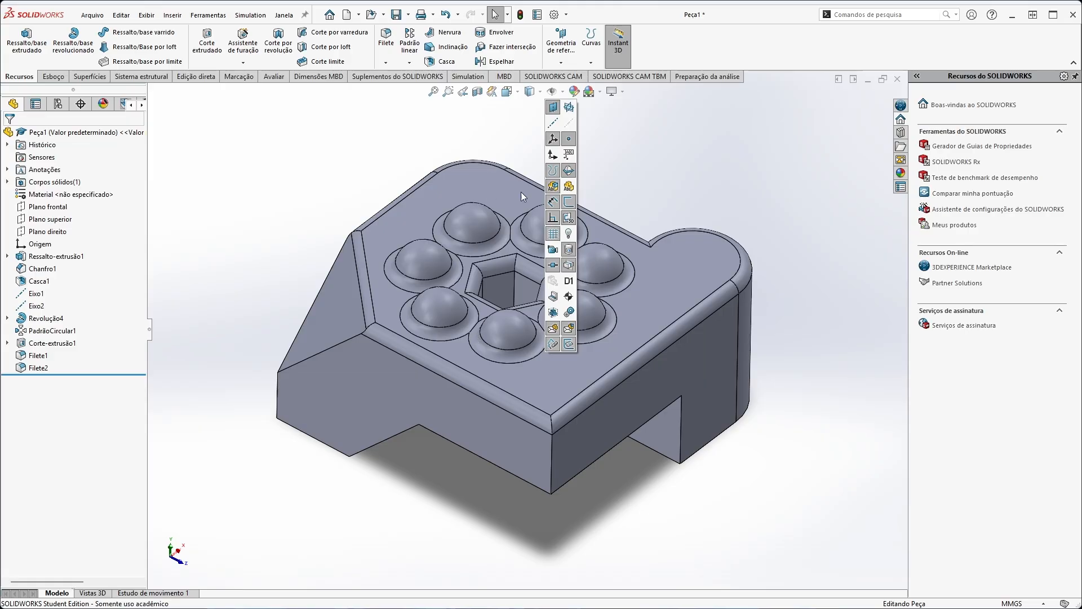
Open the base extrusion's sketch from the part's top face, examine its dimensions and exit the sketch
right_click(561, 368)
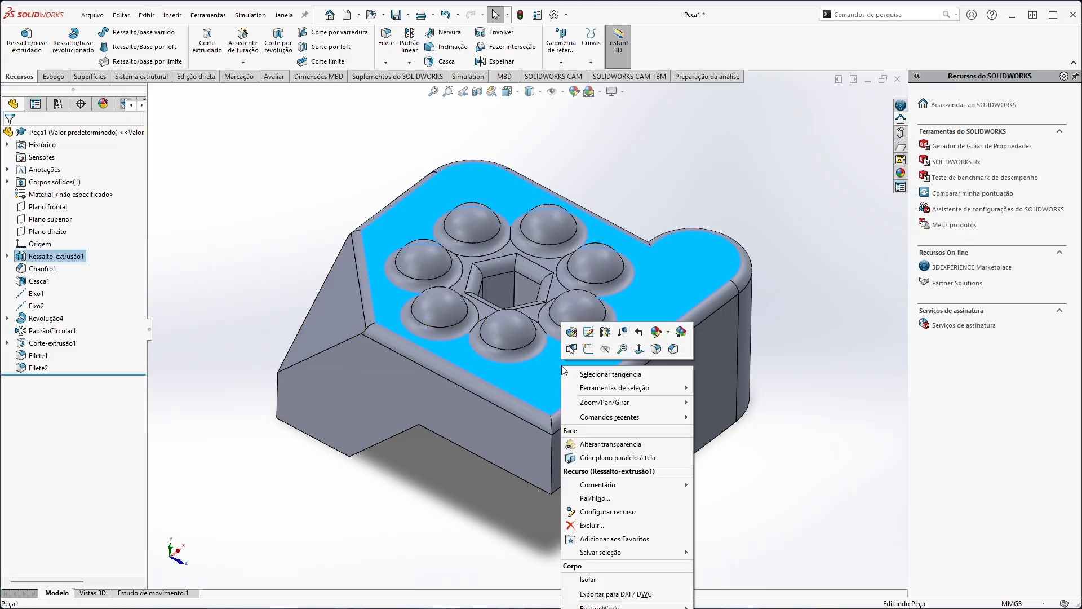
left_click(588, 349)
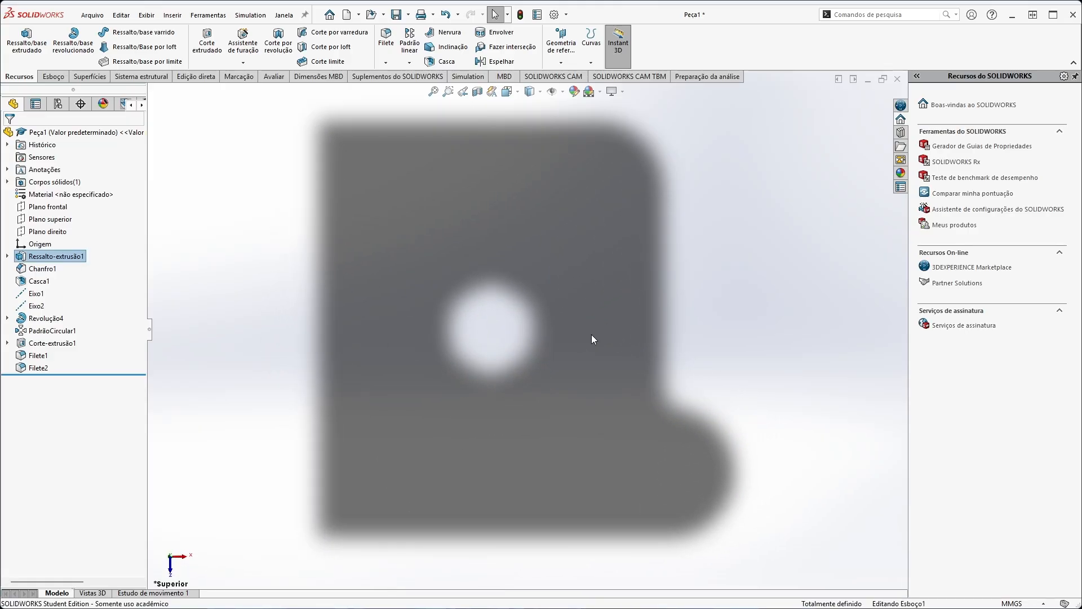
scroll(541, 307, "down", 4)
scroll(490, 293, "up", 12)
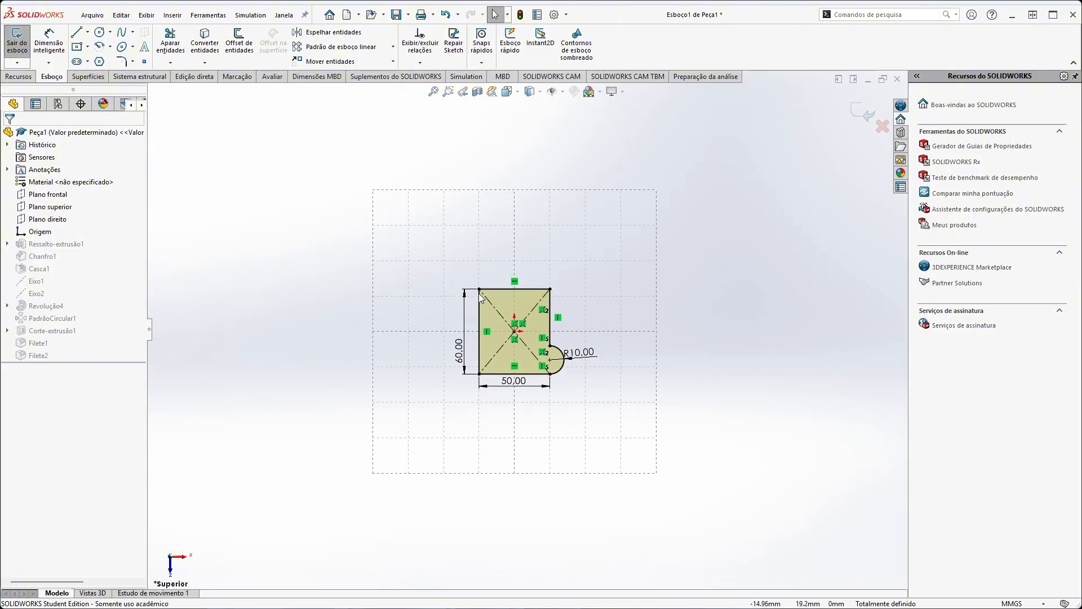
scroll(511, 315, "down", 5)
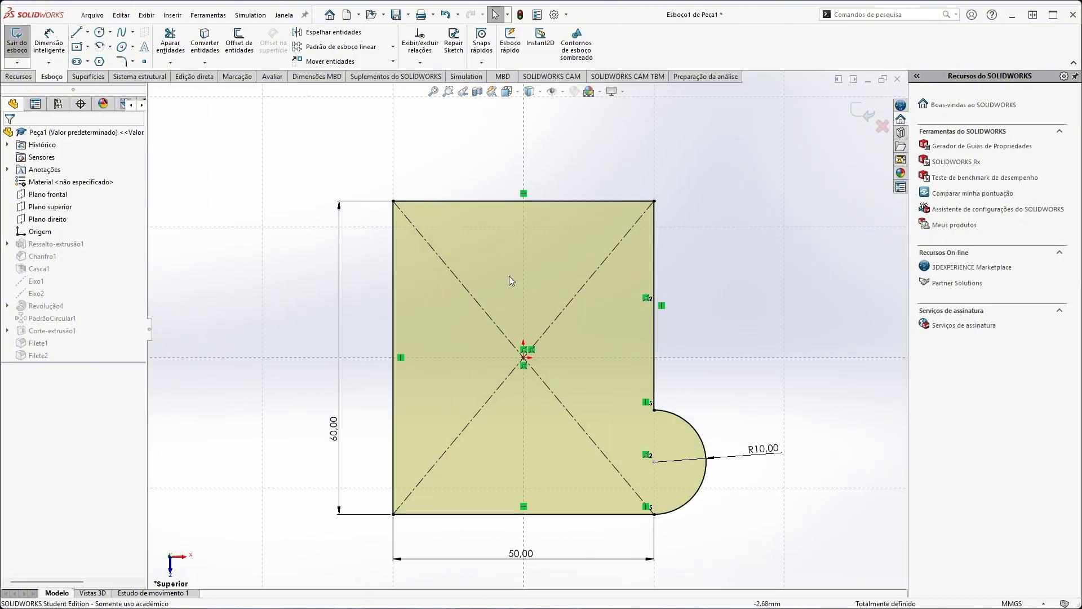
left_click(17, 43)
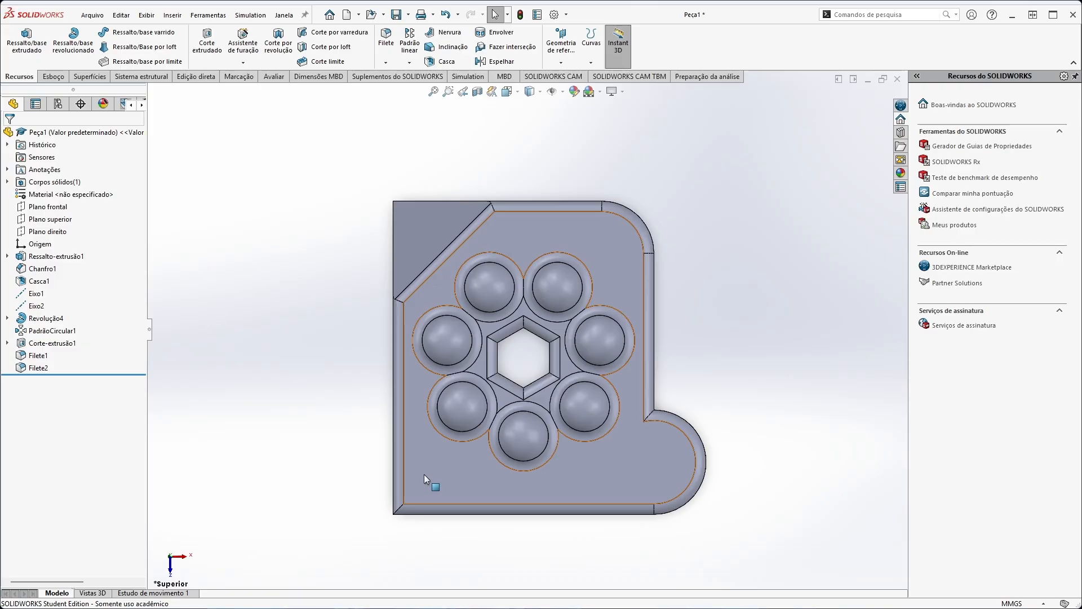
Hide the part through one of the patterned domes and show it again through the circular pattern feature PadrãoCircular1
middle_click_drag(425, 475, 423, 367)
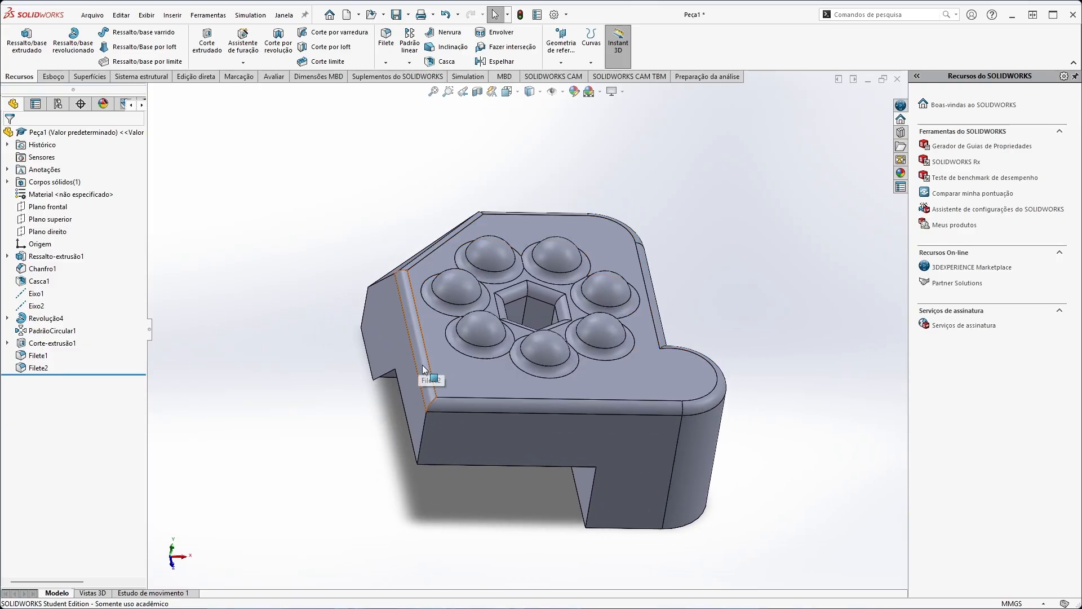
middle_click_drag(473, 429, 455, 427)
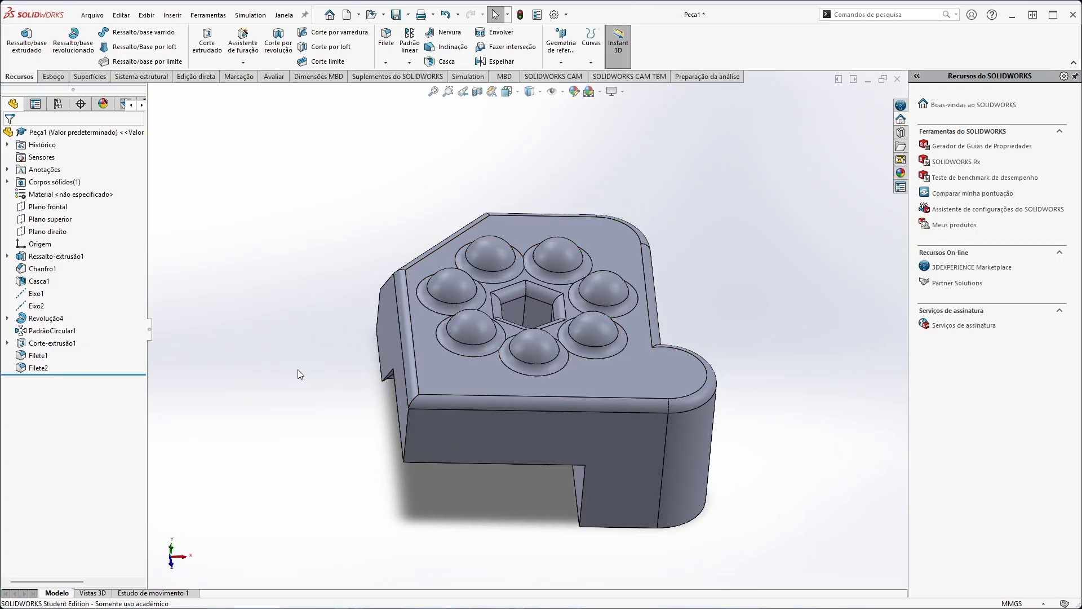
middle_click_drag(449, 459, 483, 461)
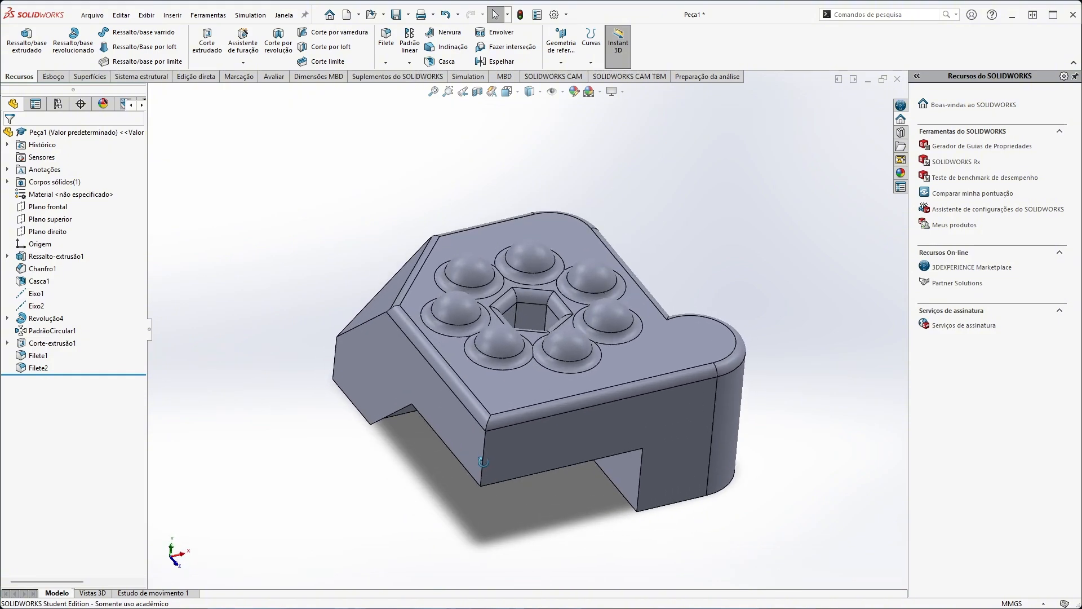
left_click(495, 344)
right_click(494, 342)
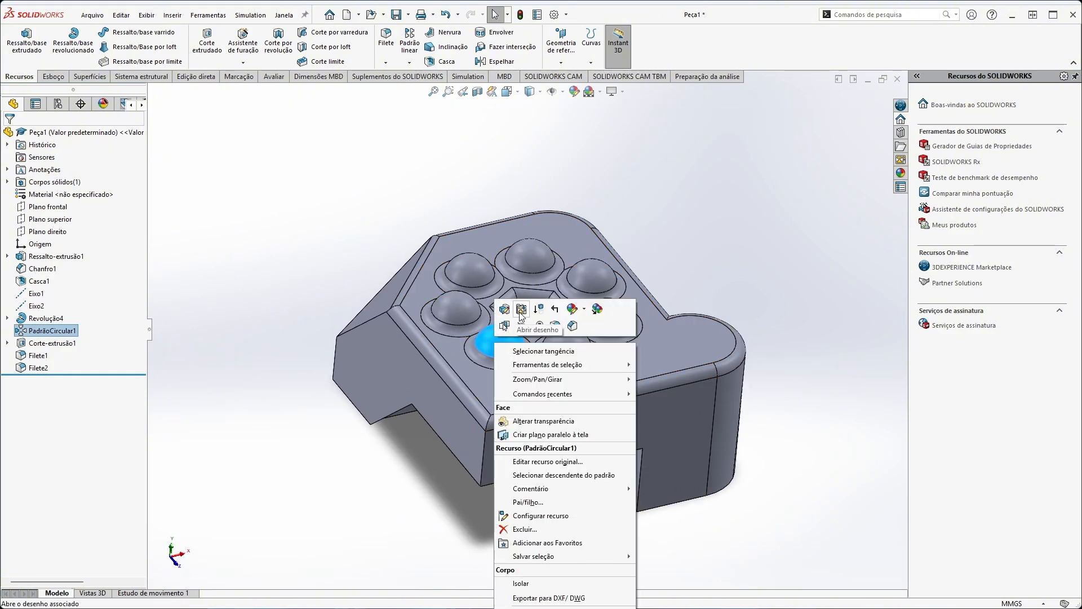
left_click(525, 327)
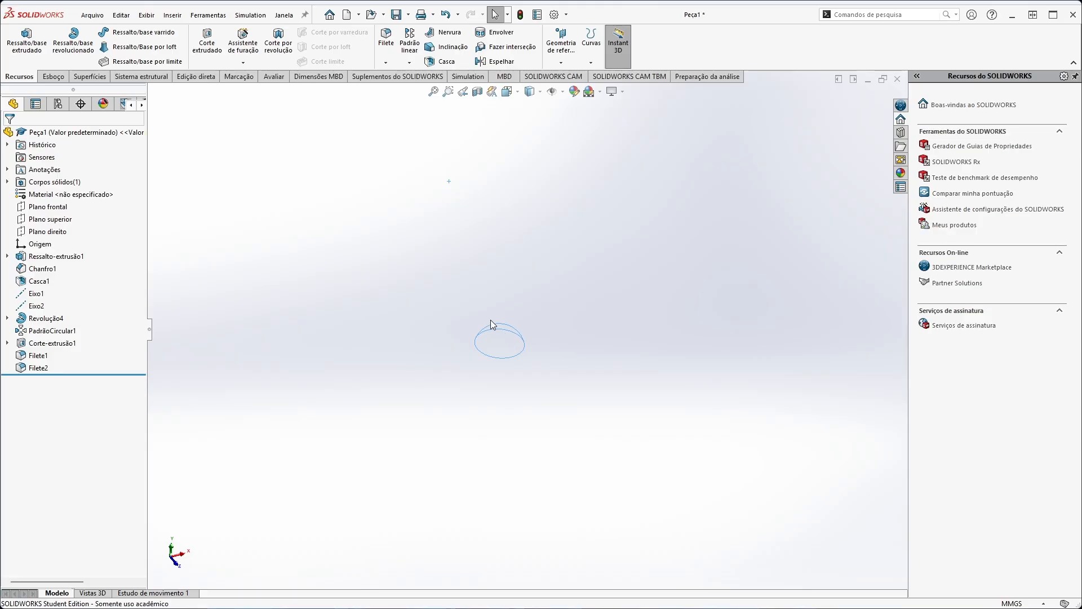
right_click(496, 346)
left_click(525, 329)
right_click(40, 331)
left_click(50, 314)
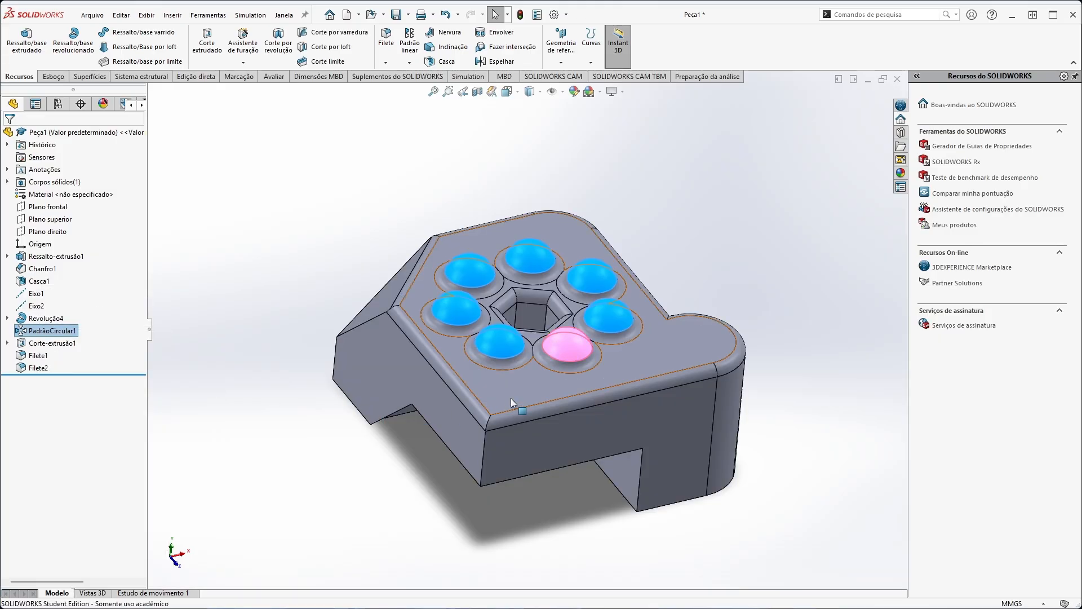
left_click(442, 446)
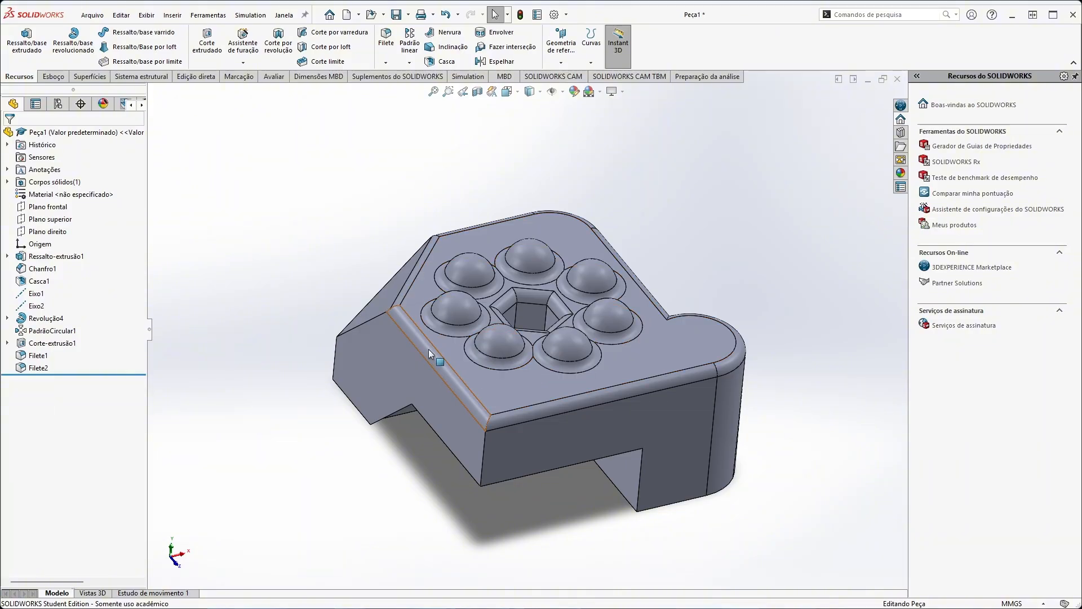
Examine Ressalto-extrusão1 and its sketch Esboço1 from several angles, looking at their dimensions on the part
middle_click_drag(360, 357, 434, 410)
middle_click_drag(621, 401, 713, 394)
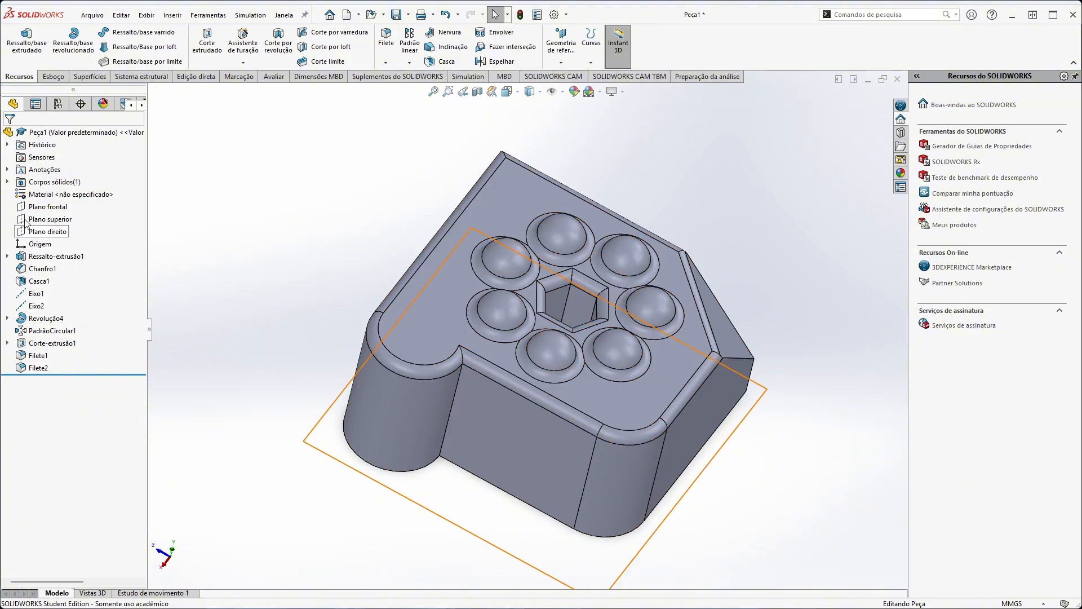
left_click(47, 256)
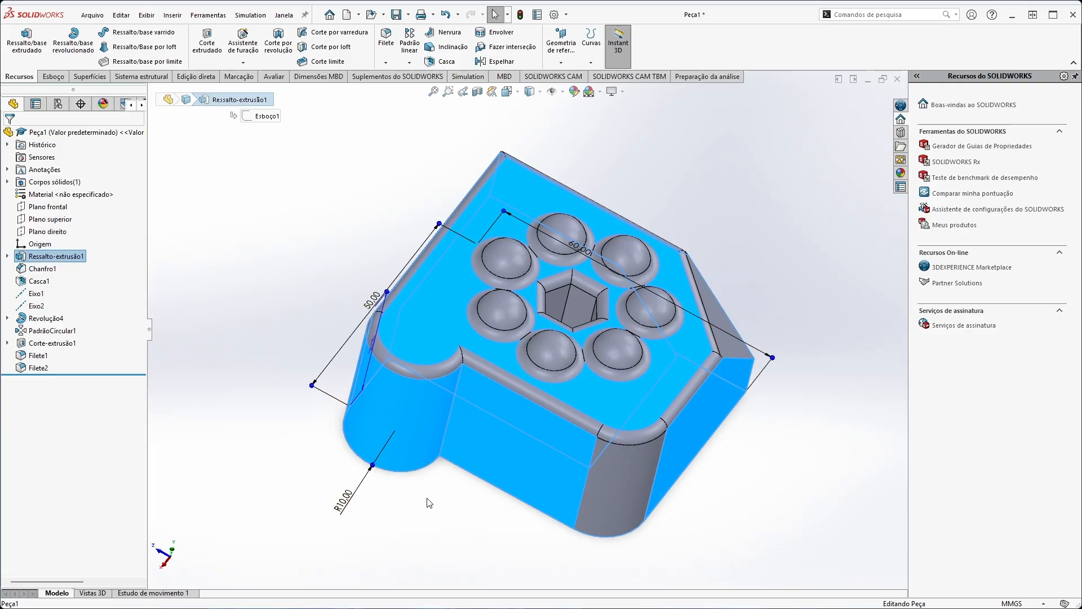
middle_click_drag(429, 502, 388, 575)
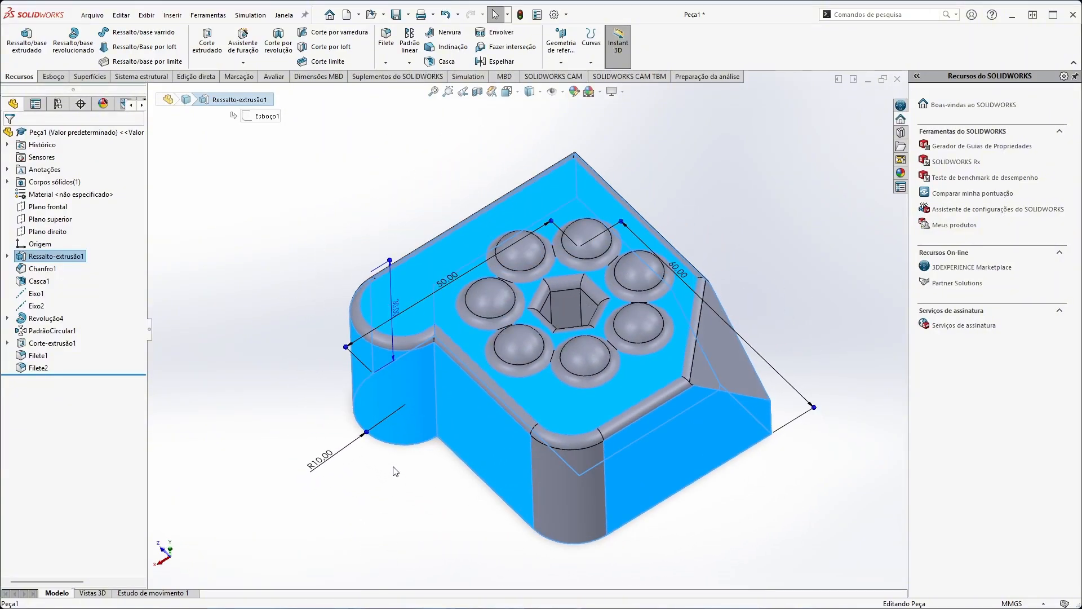
middle_click_drag(393, 471, 391, 441)
left_click(7, 256)
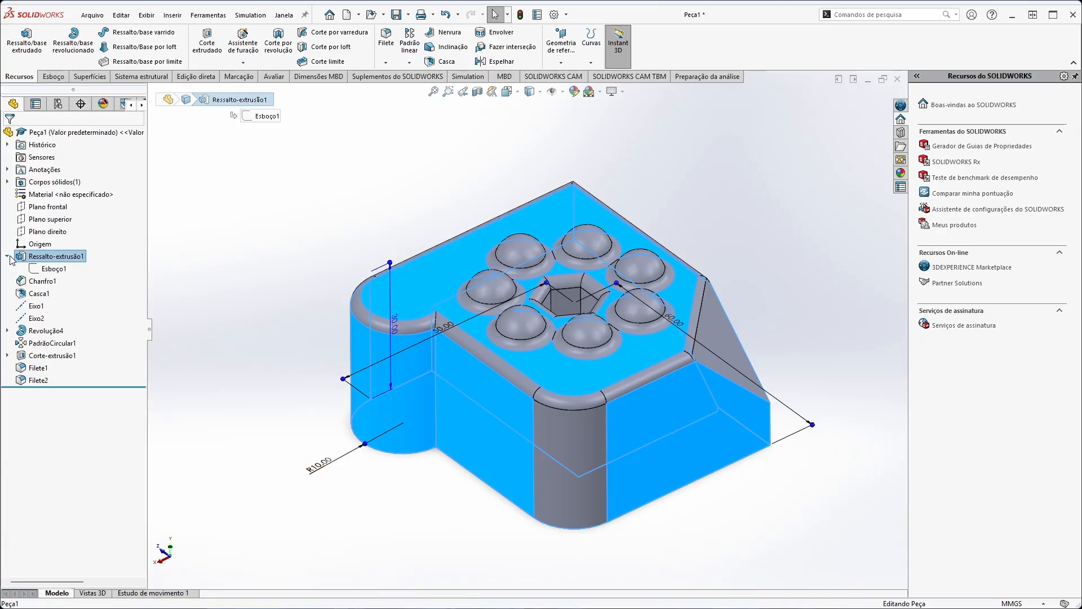
left_click(54, 268)
middle_click_drag(404, 517, 524, 276)
middle_click_drag(581, 150, 513, 307)
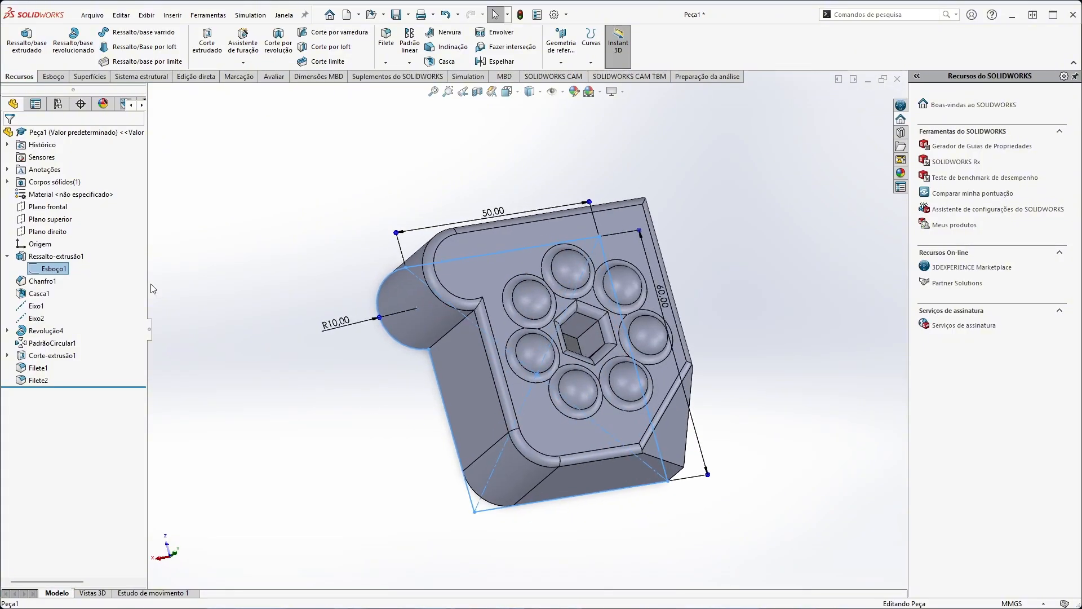
Open the definition of Ressalto-extrusão1, inspect its extrusion preview and settings, close it, and look at the options available for Esboço1
right_click(49, 258)
left_click(65, 225)
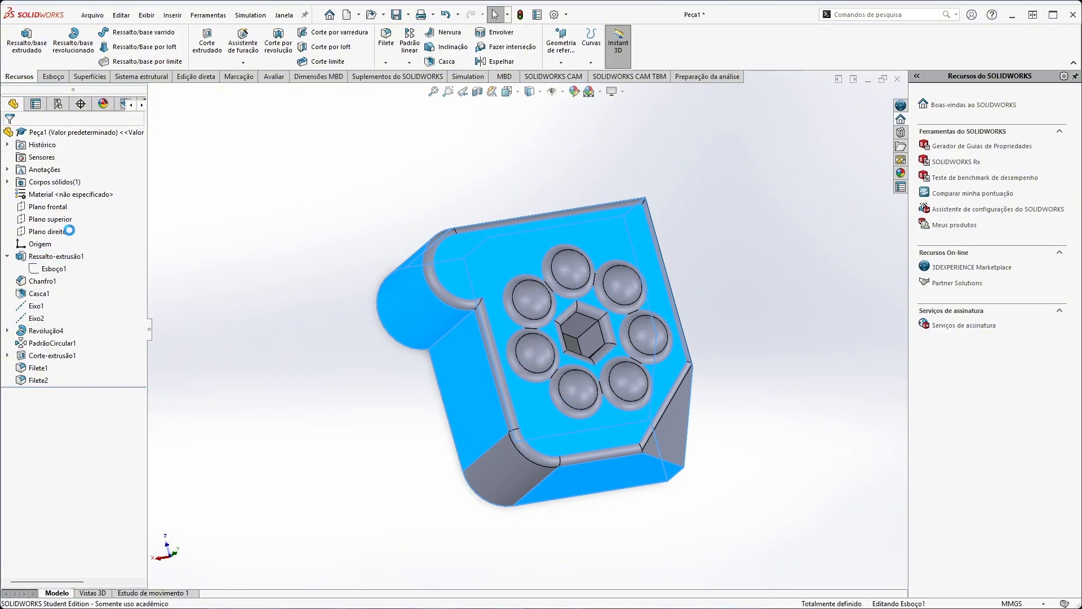
middle_click_drag(400, 489, 352, 360)
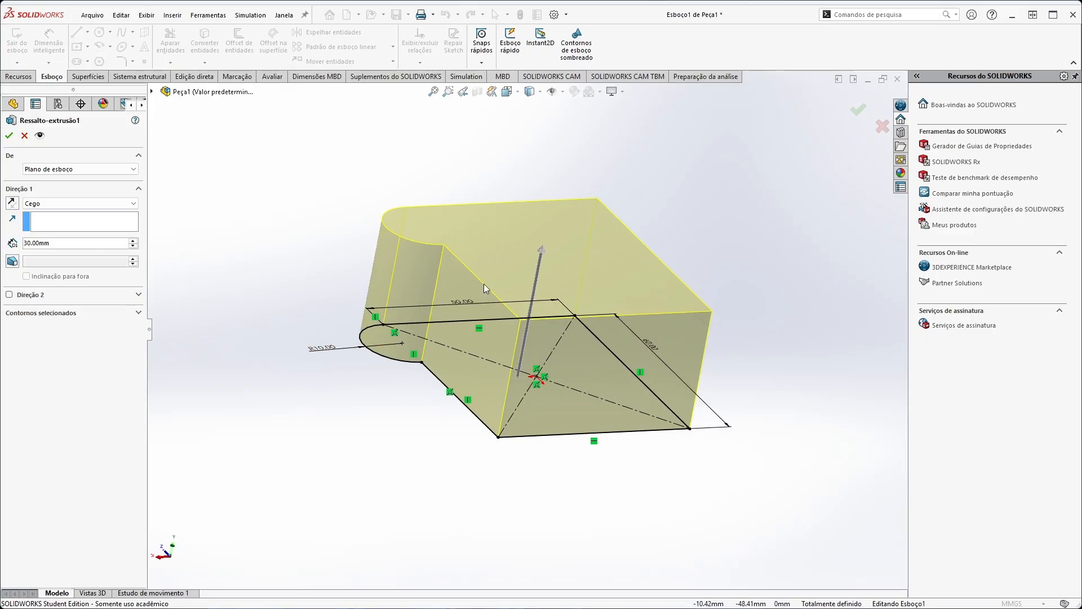
middle_click_drag(404, 395, 419, 416)
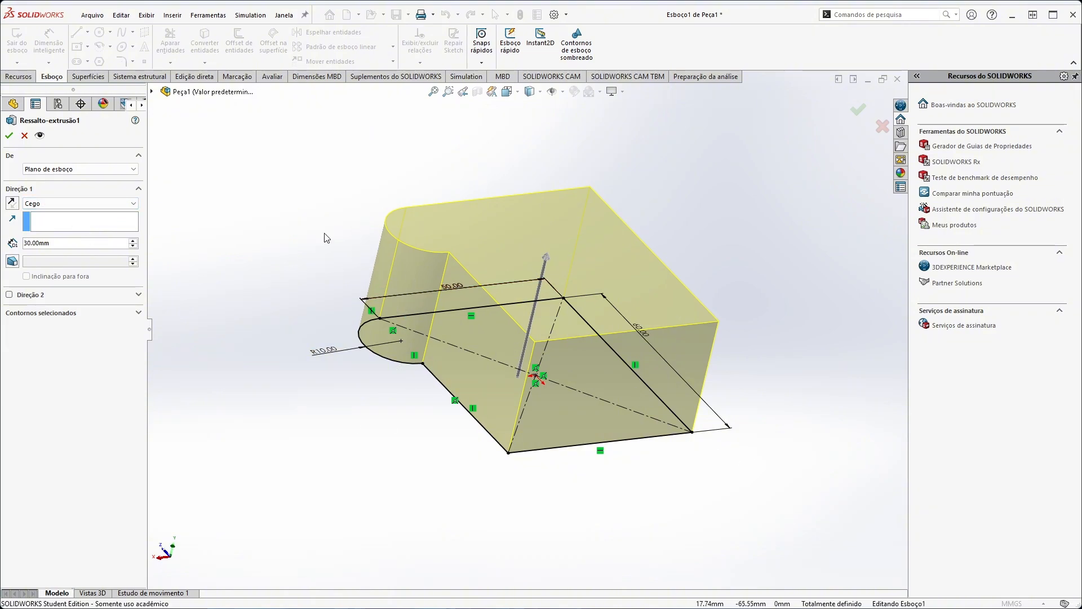
left_click(9, 135)
right_click(54, 268)
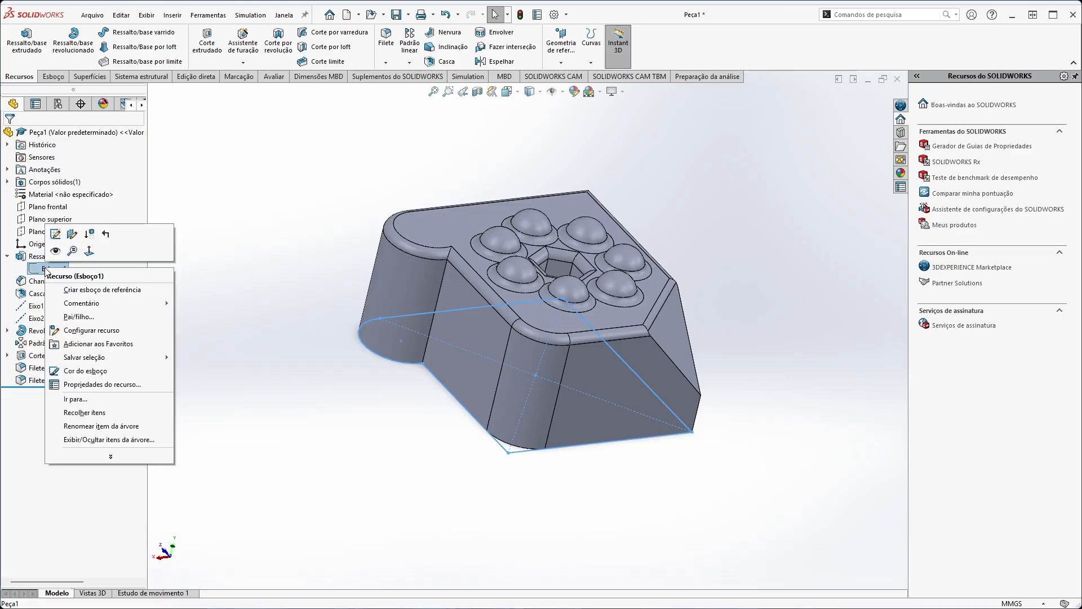
left_click(303, 405)
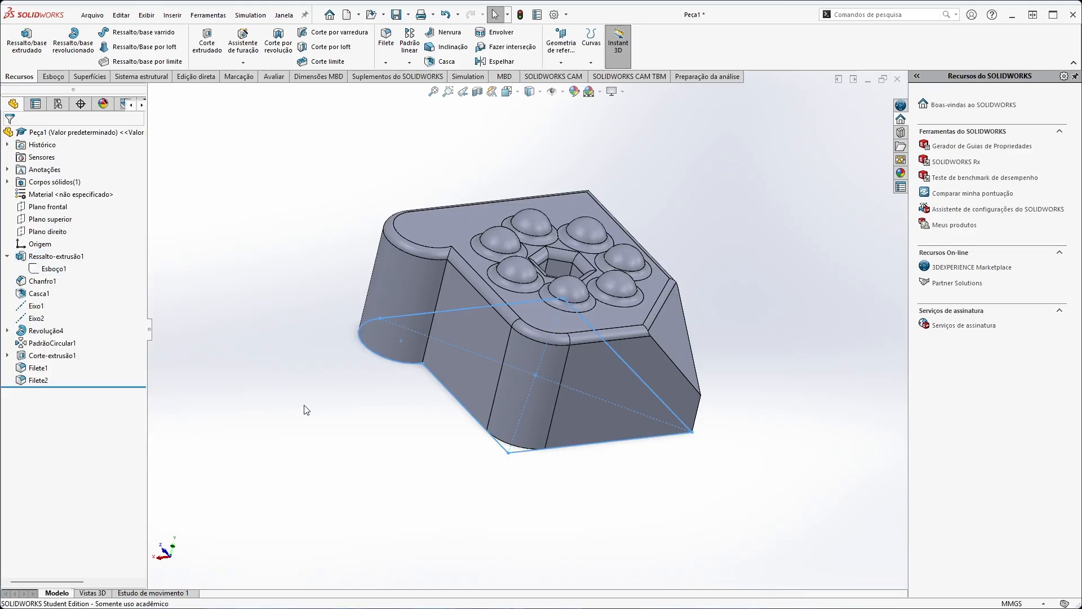
middle_click_drag(338, 419, 316, 418)
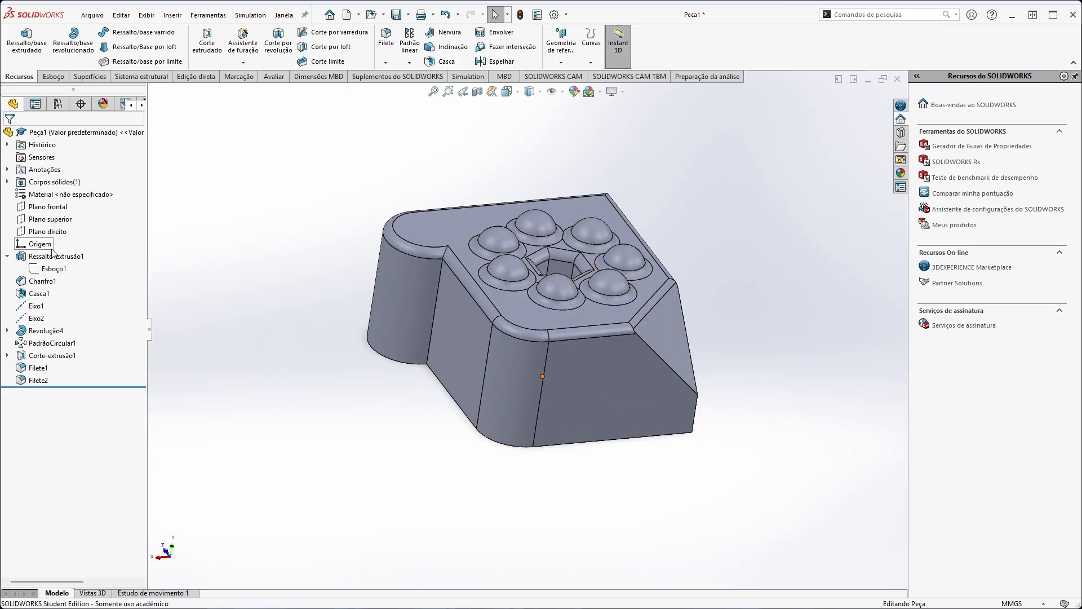
Hide the part through the Filete2 feature and show it again
right_click(34, 380)
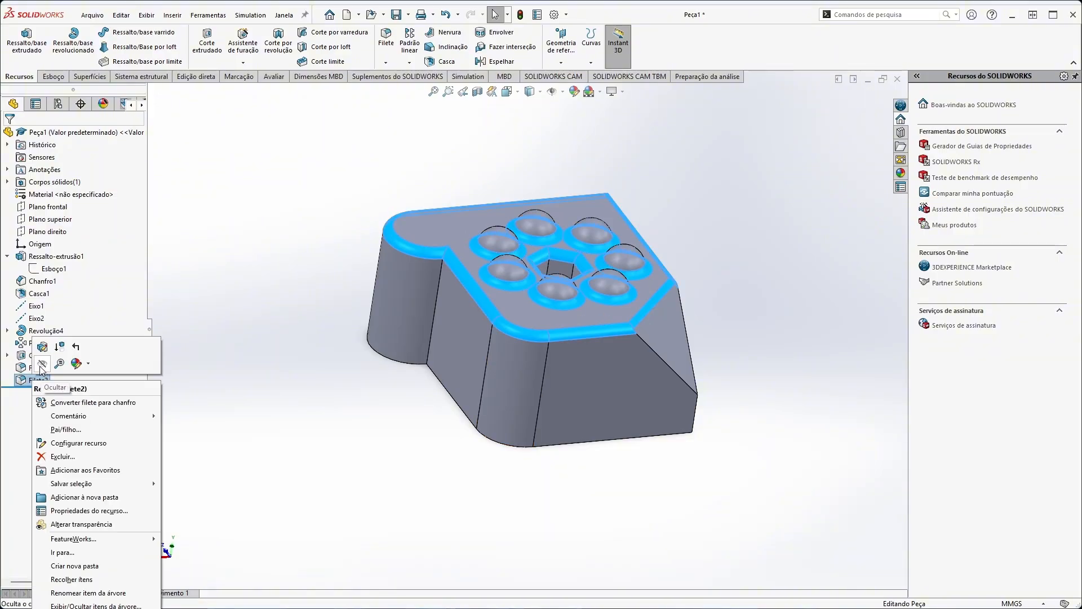
left_click(42, 365)
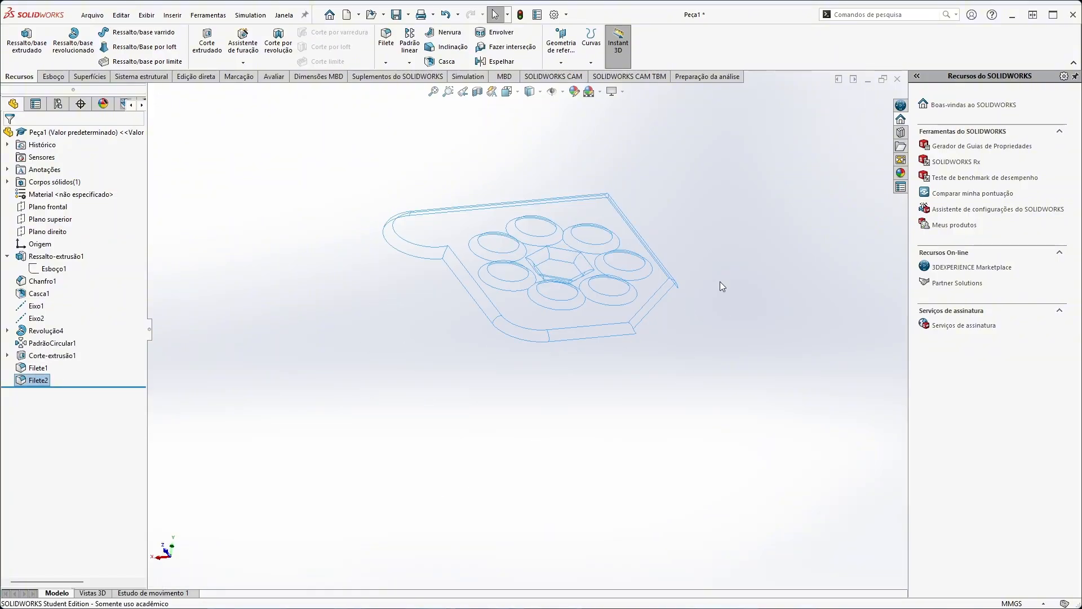
right_click(32, 380)
left_click(43, 365)
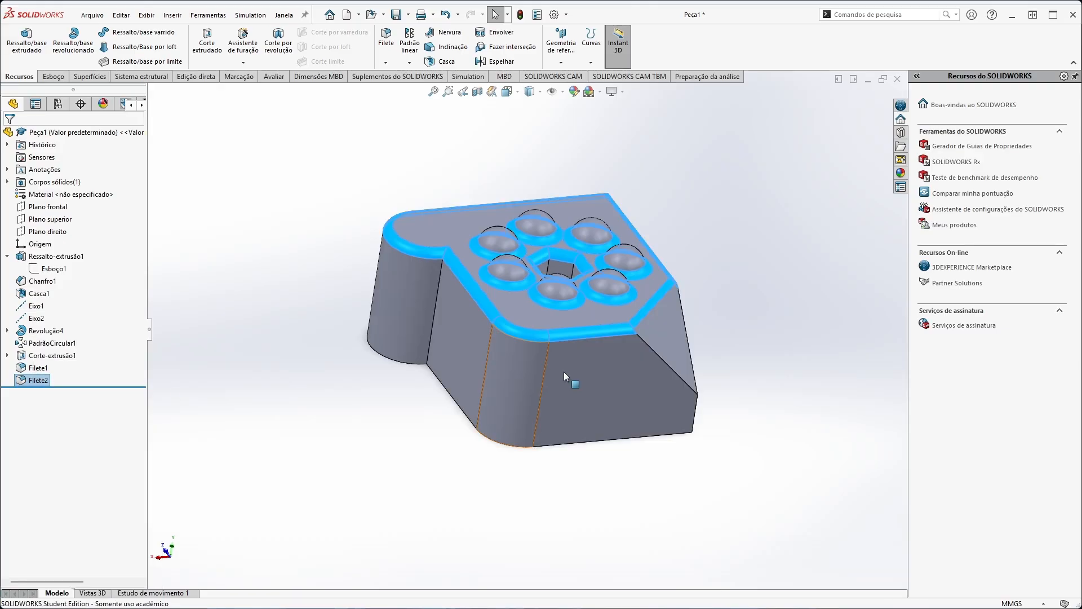
left_click(182, 416)
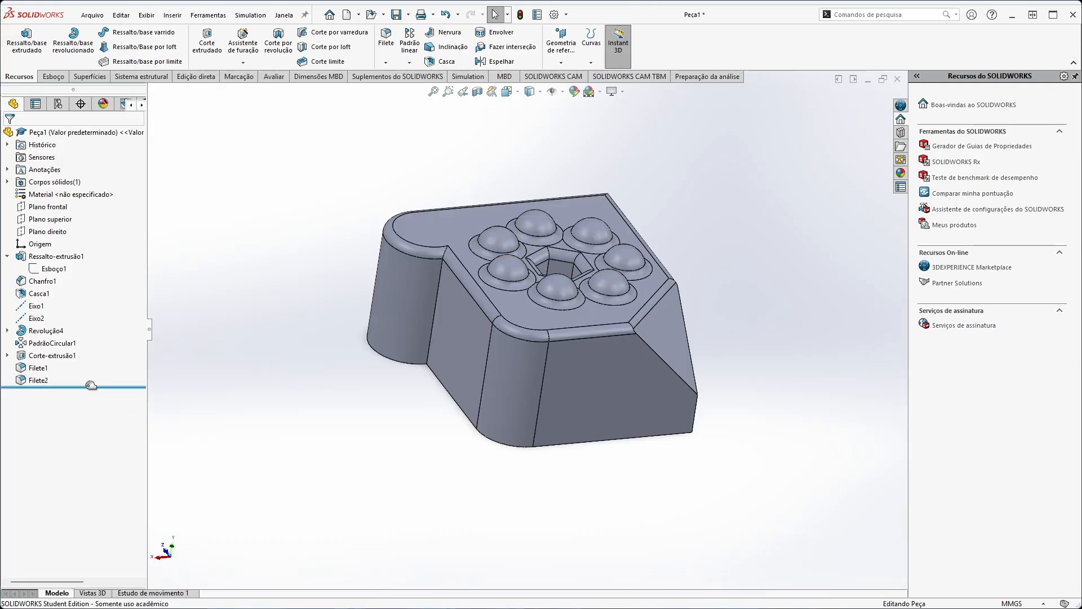
Roll the feature history back to just before Filete2, and further back to right after Eixo2
left_click_drag(90, 386, 73, 360)
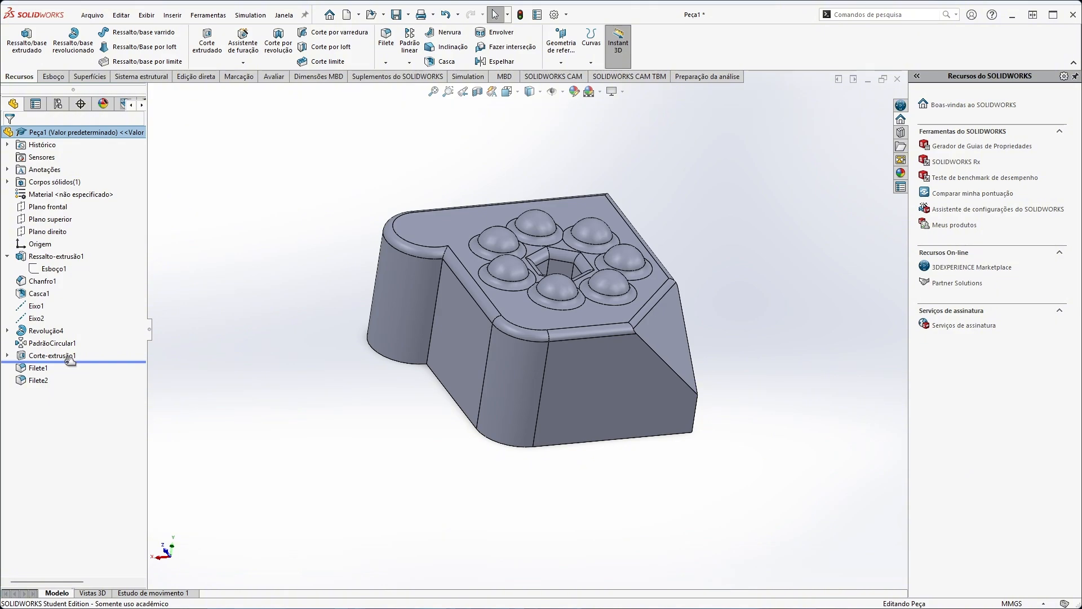
left_click_drag(70, 360, 92, 378)
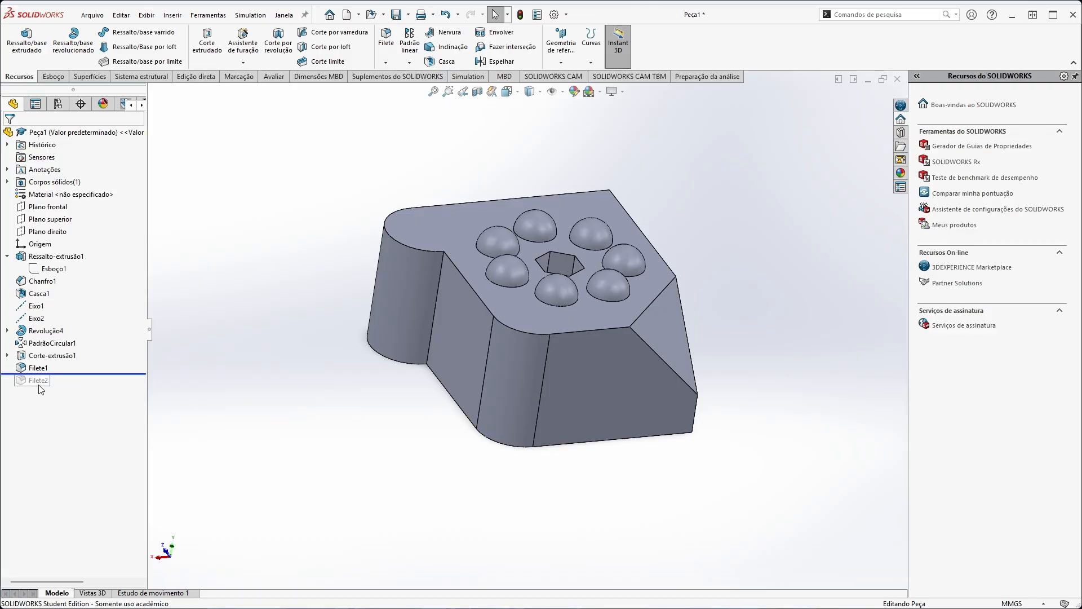
middle_click_drag(432, 452, 411, 469)
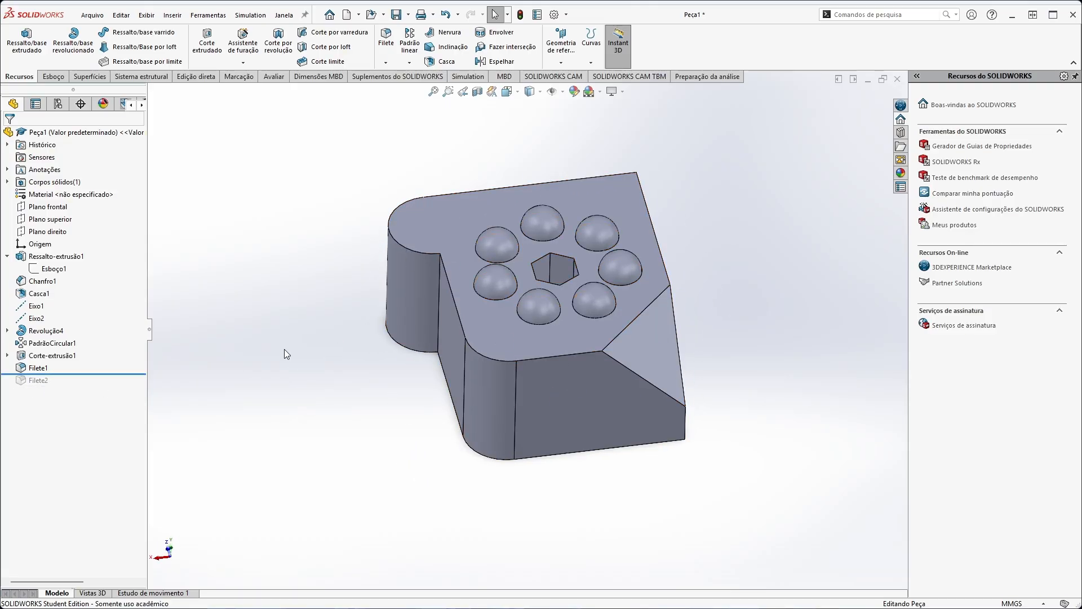
left_click_drag(96, 374, 82, 325)
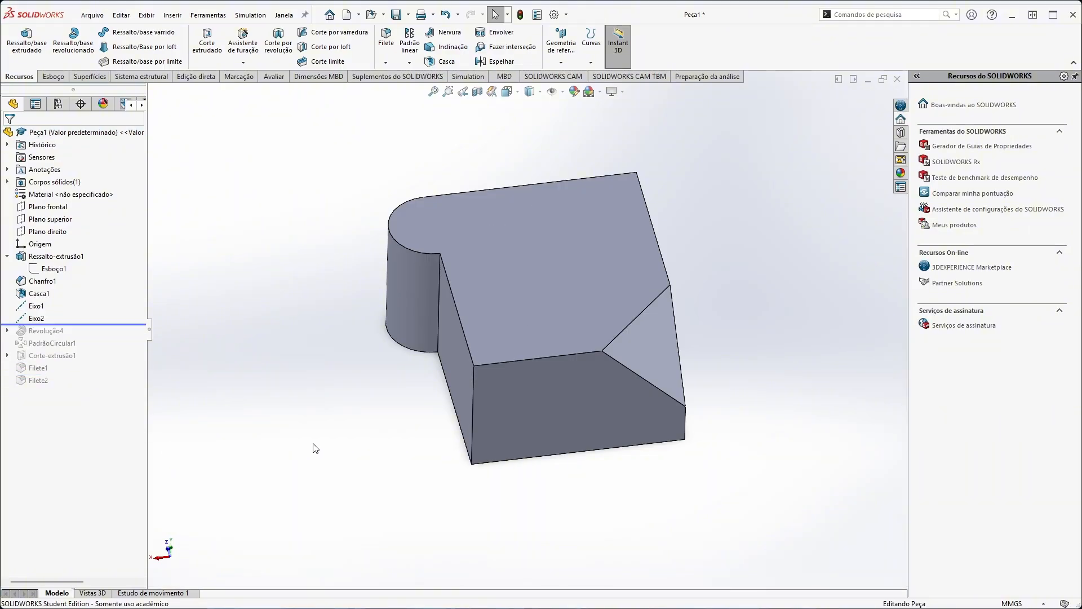
Show the reference axes Eixo1 and Eixo2 in the graphics area of the rolled-back part
middle_click_drag(254, 459, 397, 375)
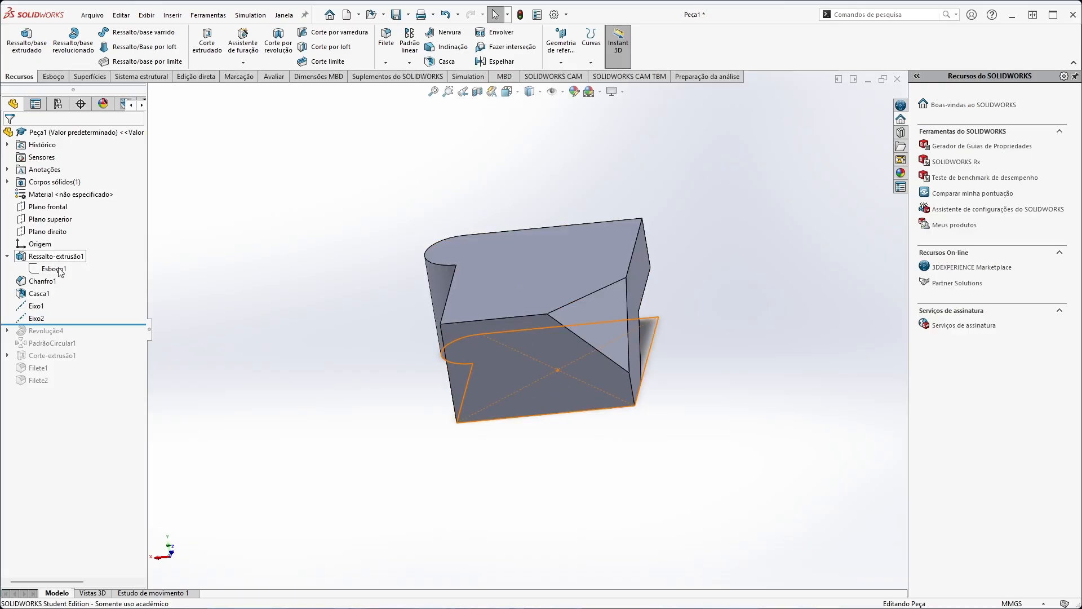
middle_click_drag(186, 327, 314, 408)
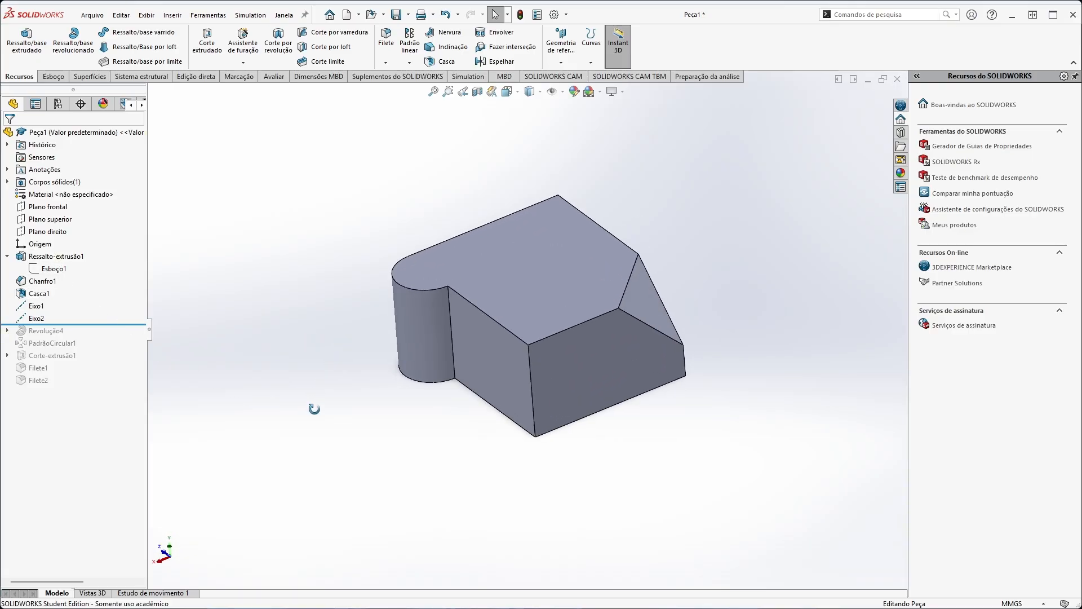
left_click(563, 93)
left_click(564, 102)
left_click(562, 93)
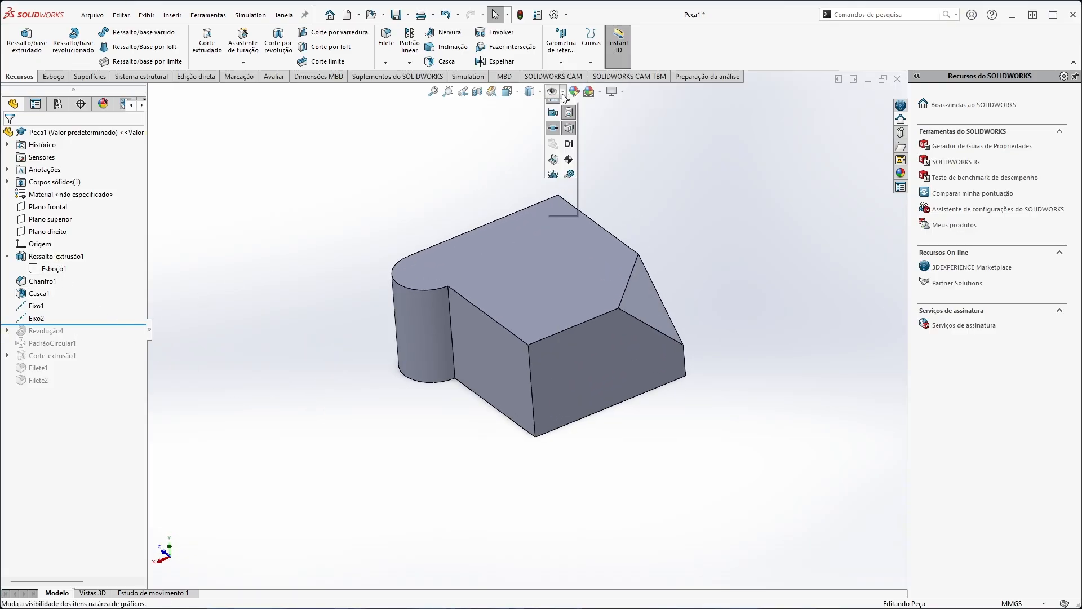
left_click(554, 125)
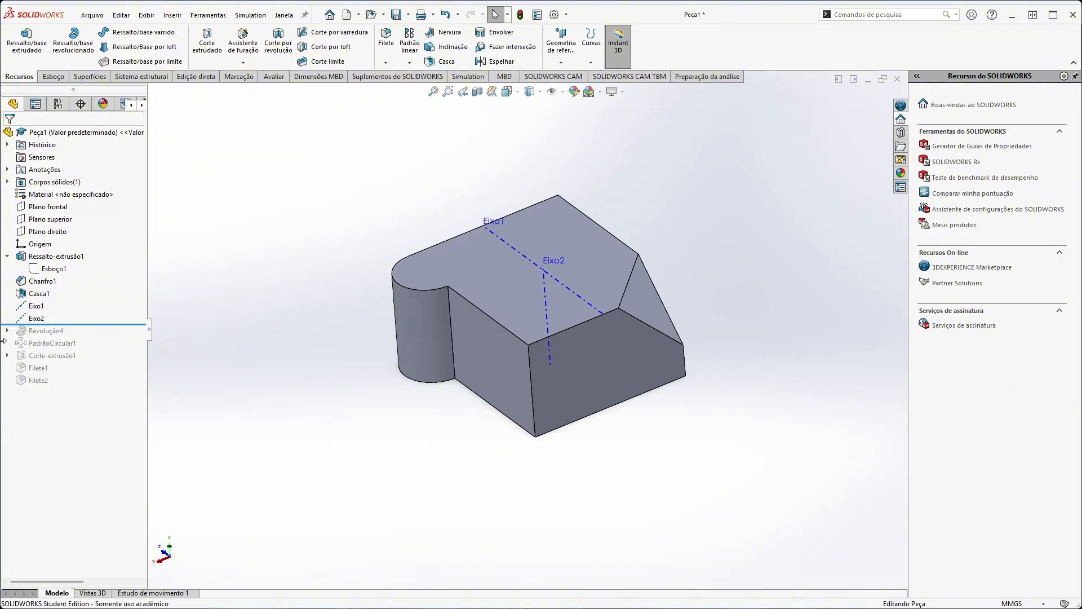
Roll the feature history forward to the end, after Filete2, and look at the complete part up close
left_click_drag(58, 322, 65, 410)
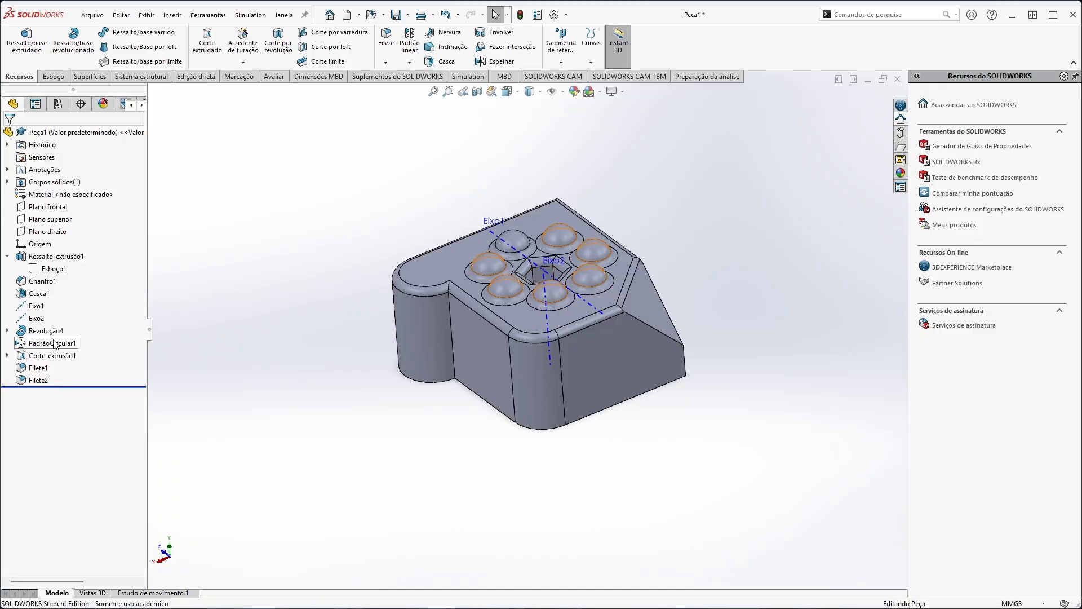
left_click(71, 386)
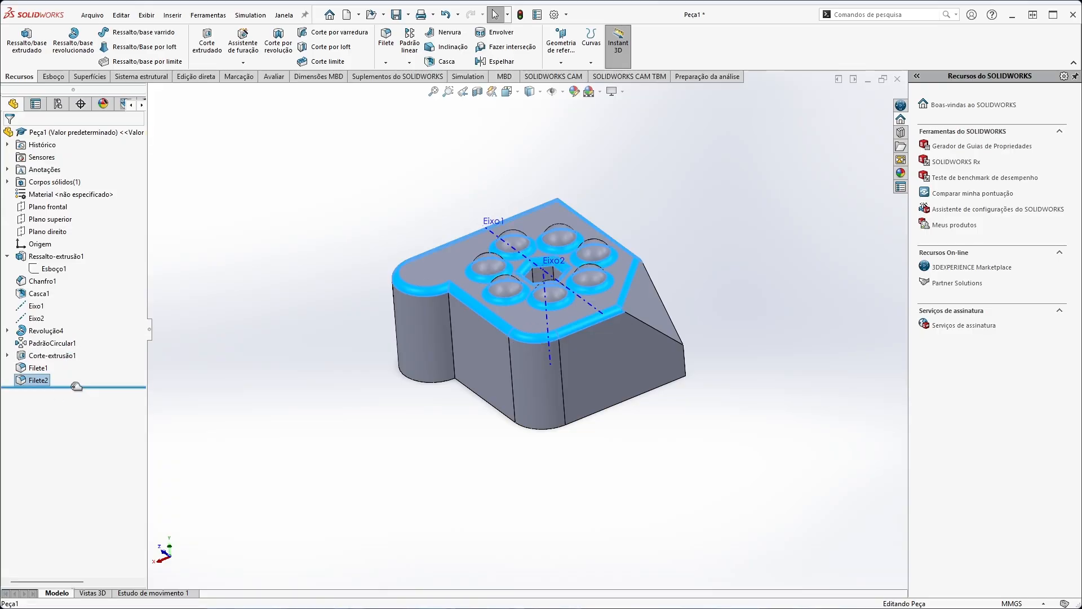
left_click(374, 368)
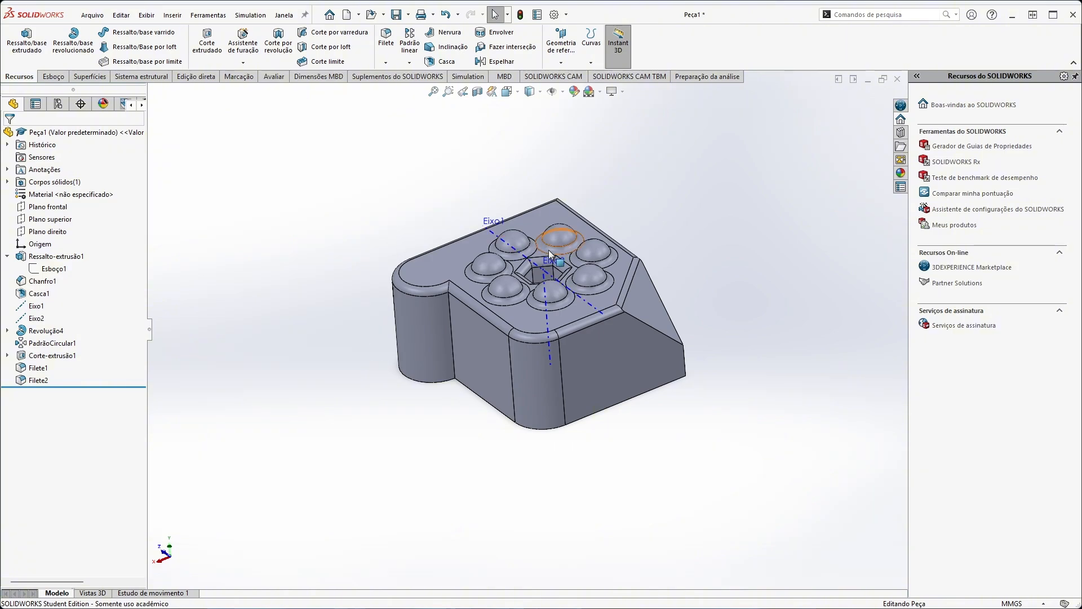
scroll(552, 248, "down", 4)
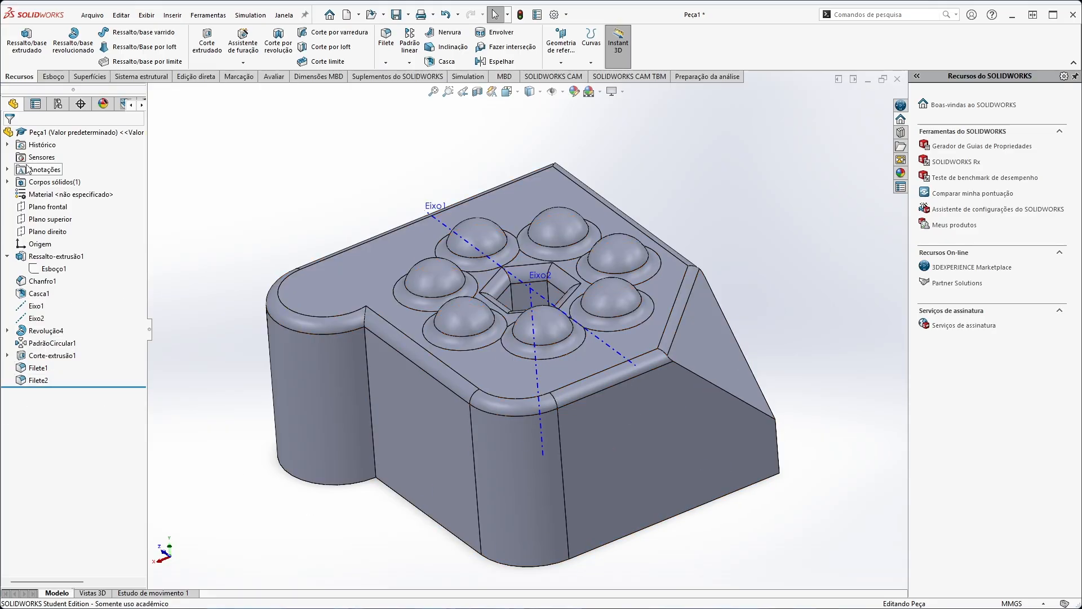
Compare Ressalto-extrusão1 and Chanfro1 by highlighting each one's faces and dimensions on the part
mouse_move(52, 345)
left_click(42, 280)
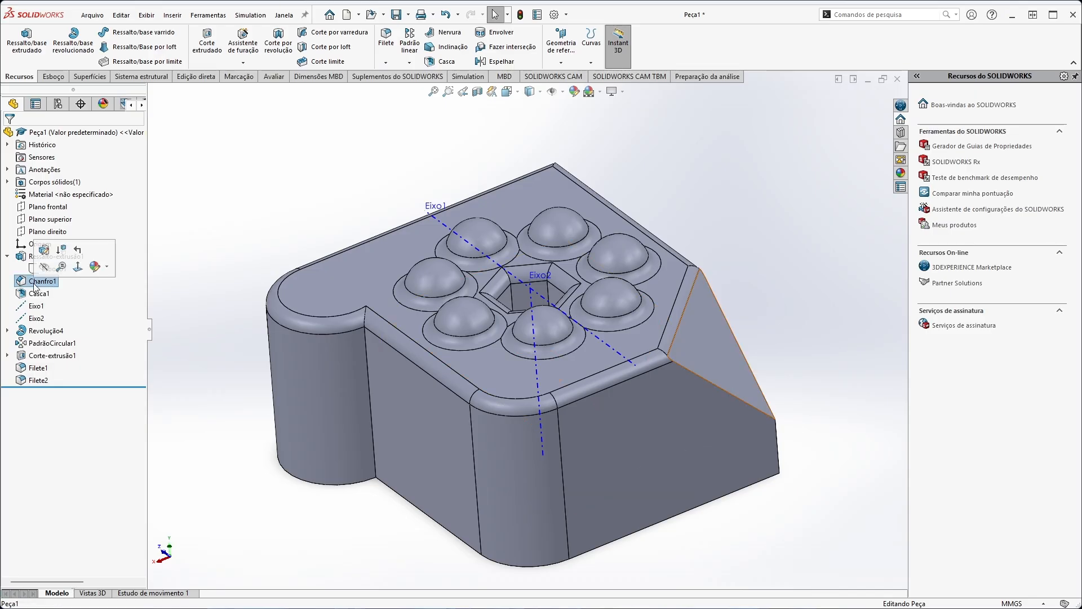
middle_click_drag(722, 371, 690, 358)
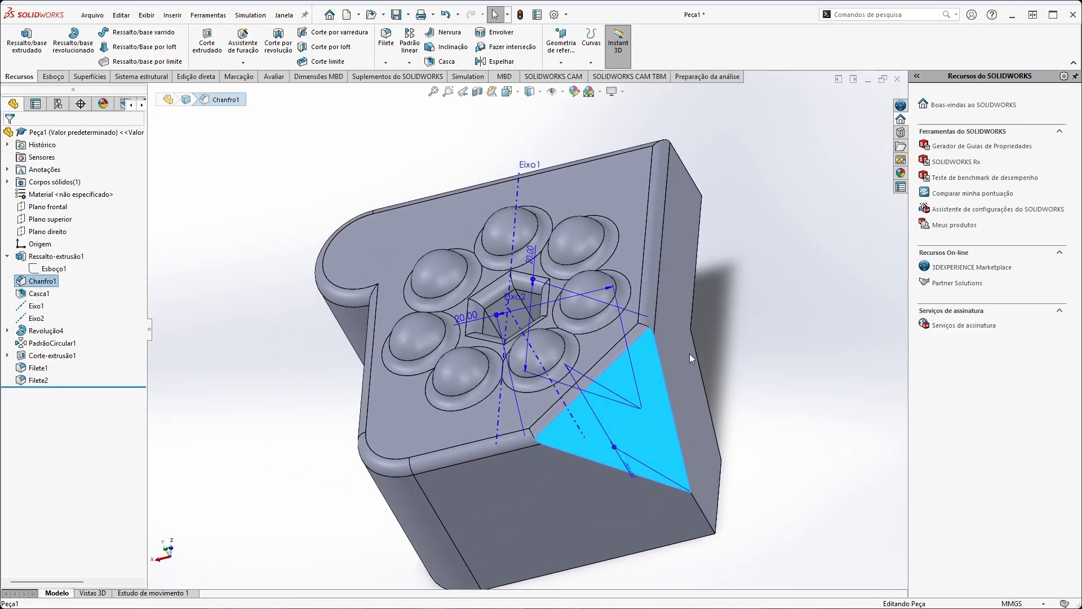
left_click(29, 257)
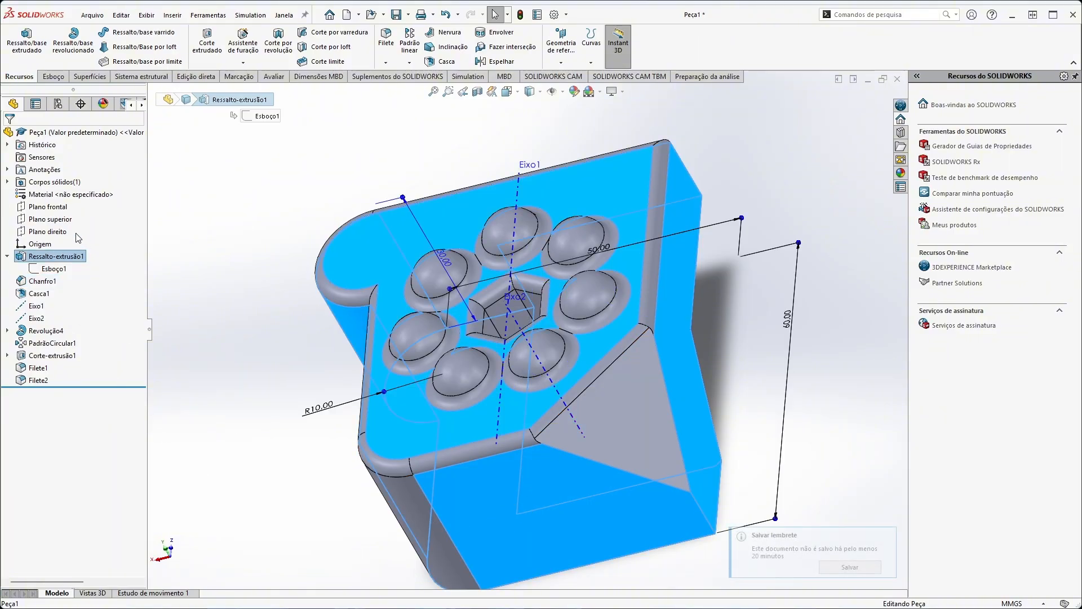
middle_click_drag(518, 499, 587, 536)
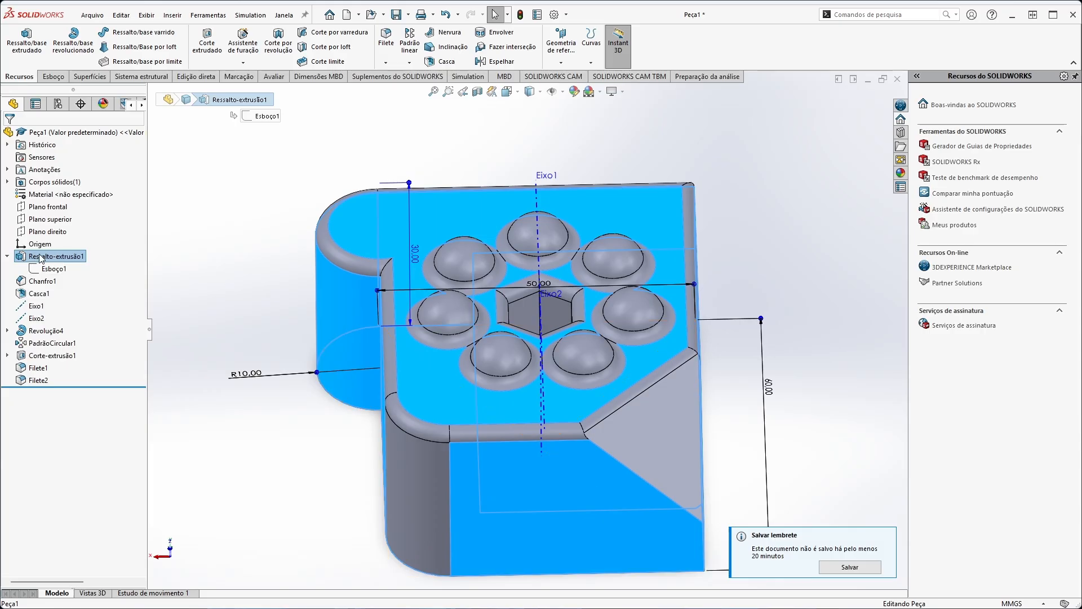
left_click(42, 280)
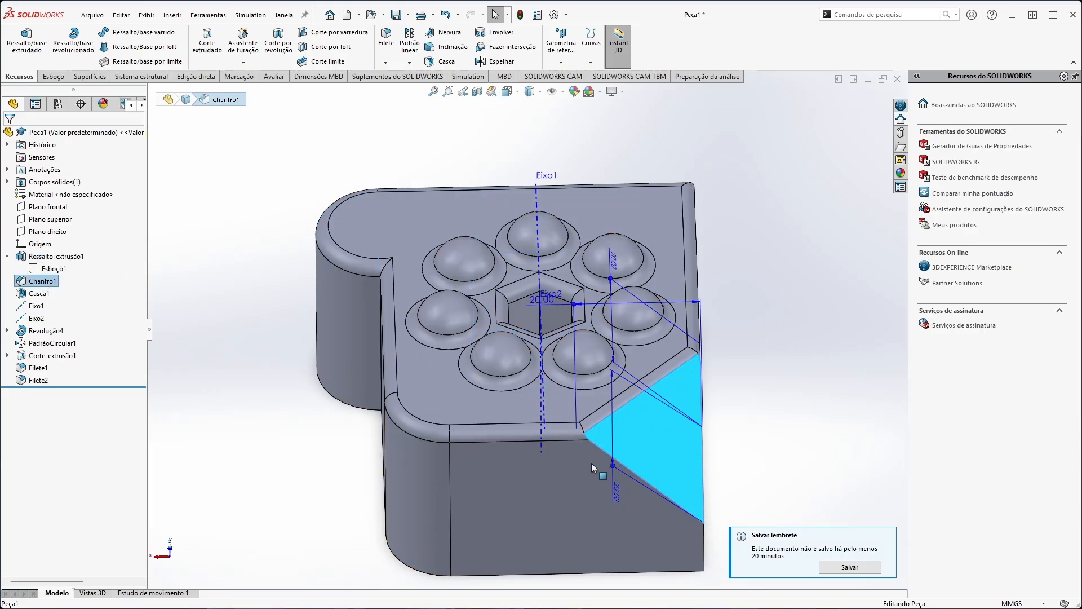
left_click(51, 257)
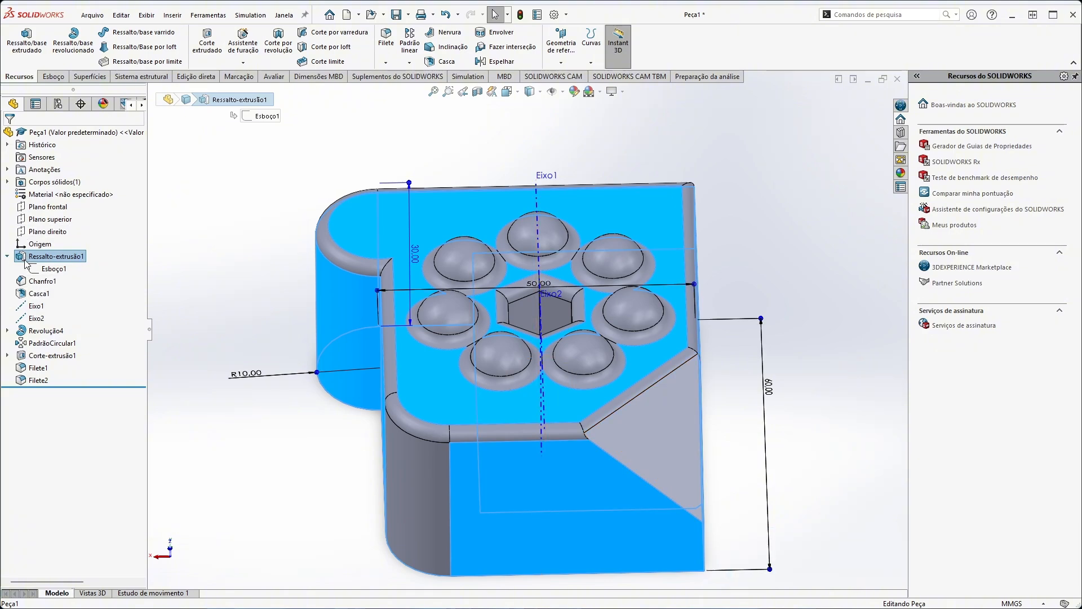
left_click(44, 281)
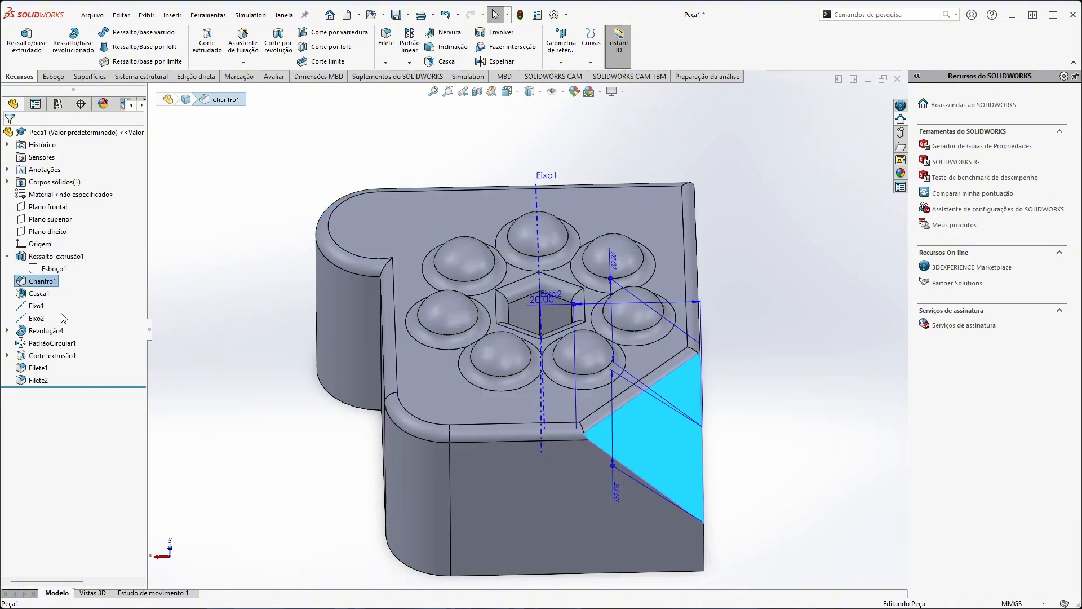
Move Chanfro1 below Casca1 in the feature order and compare both features, including on the part's underside
mouse_move(32, 285)
left_mouse_down()
mouse_move(34, 237)
mouse_move(44, 283)
mouse_move(24, 242)
mouse_move(38, 303)
left_mouse_up()
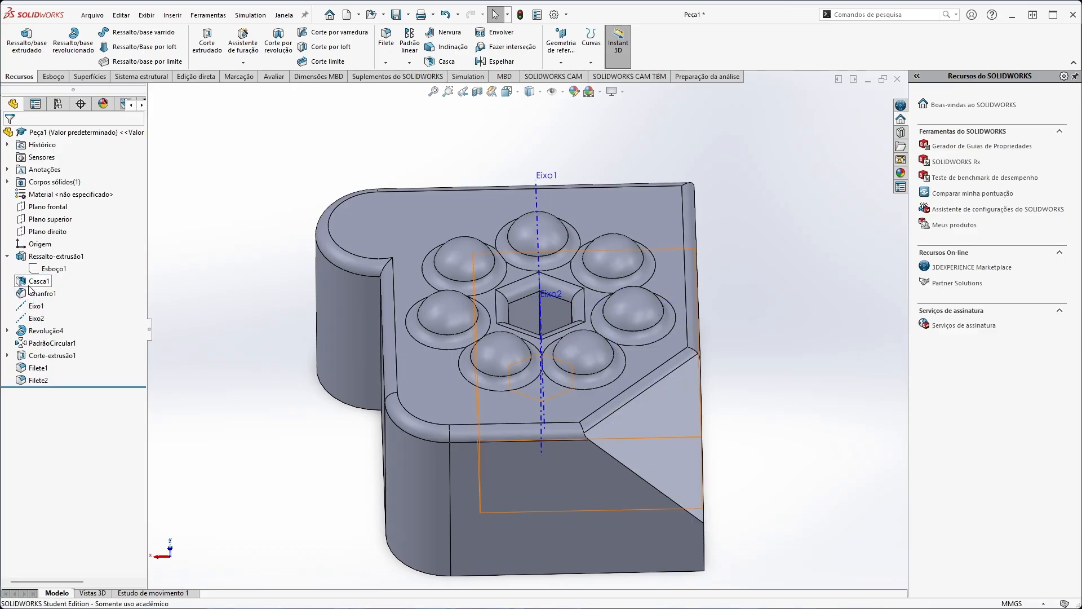
left_click(39, 281)
left_click(45, 294)
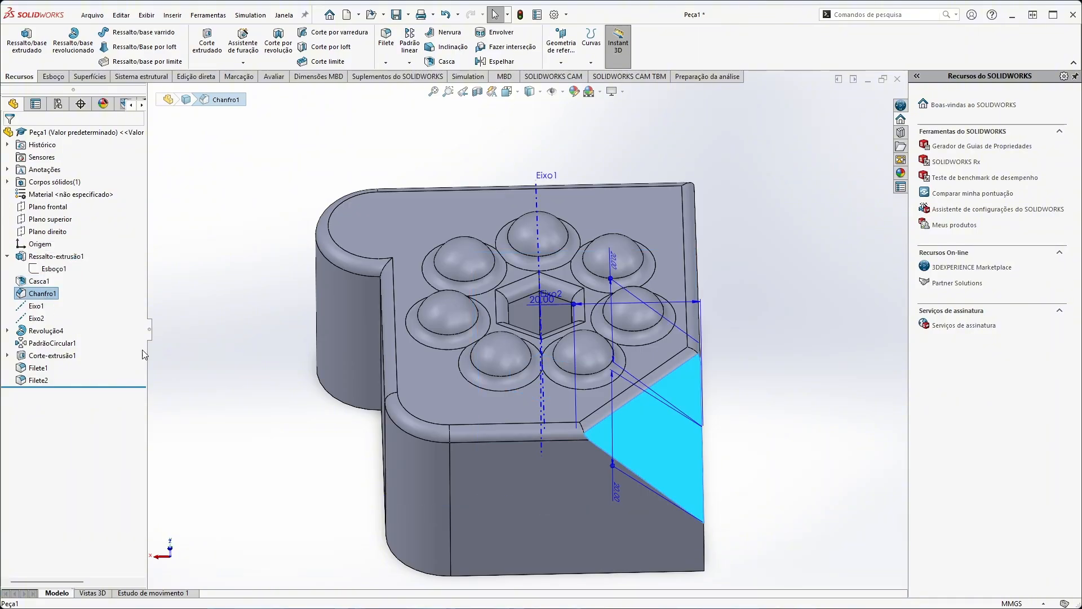
left_click(333, 360)
left_click(49, 294)
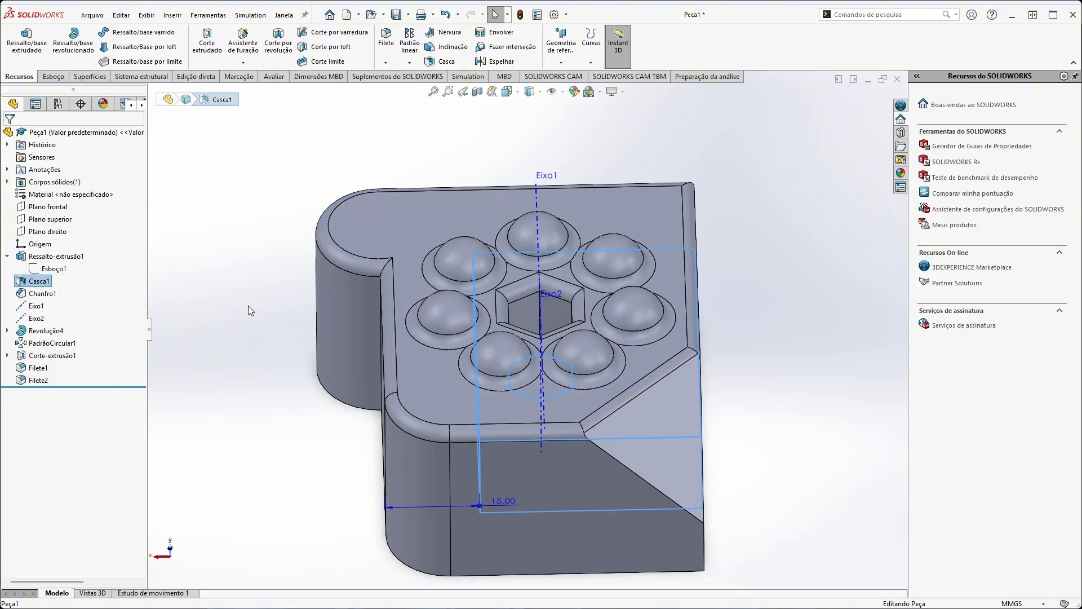
left_click(32, 281)
left_click(32, 293)
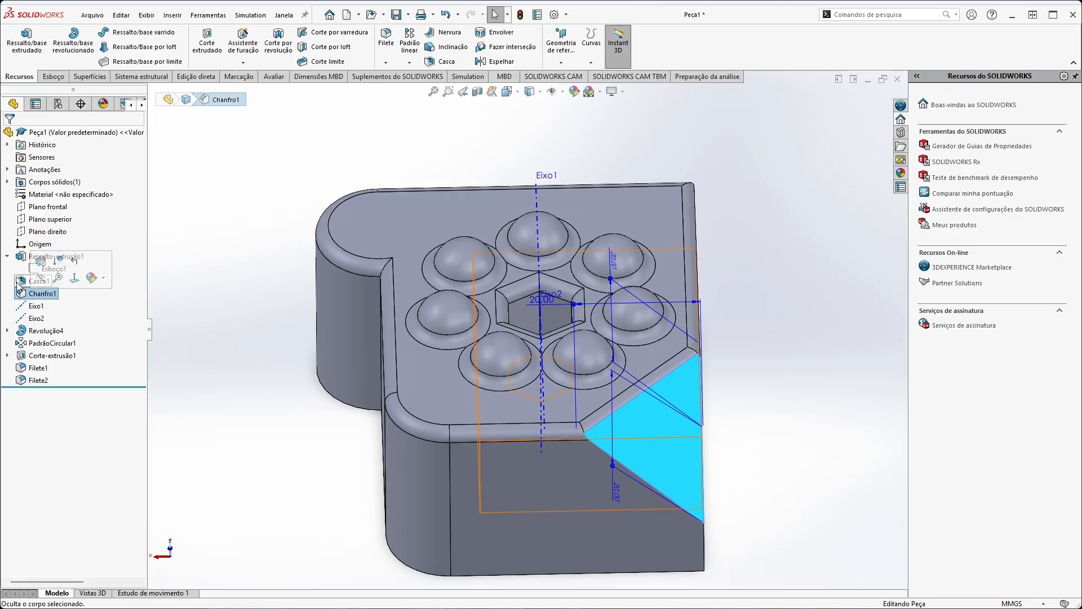
left_click(31, 257)
left_click(39, 281)
left_click(35, 294)
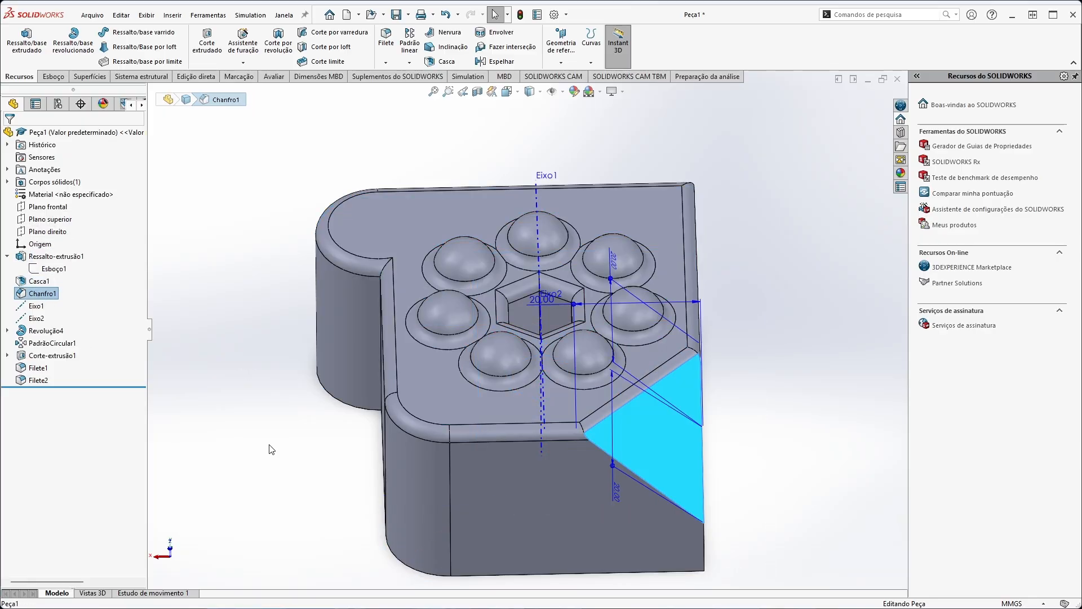
middle_click_drag(270, 445, 236, 233)
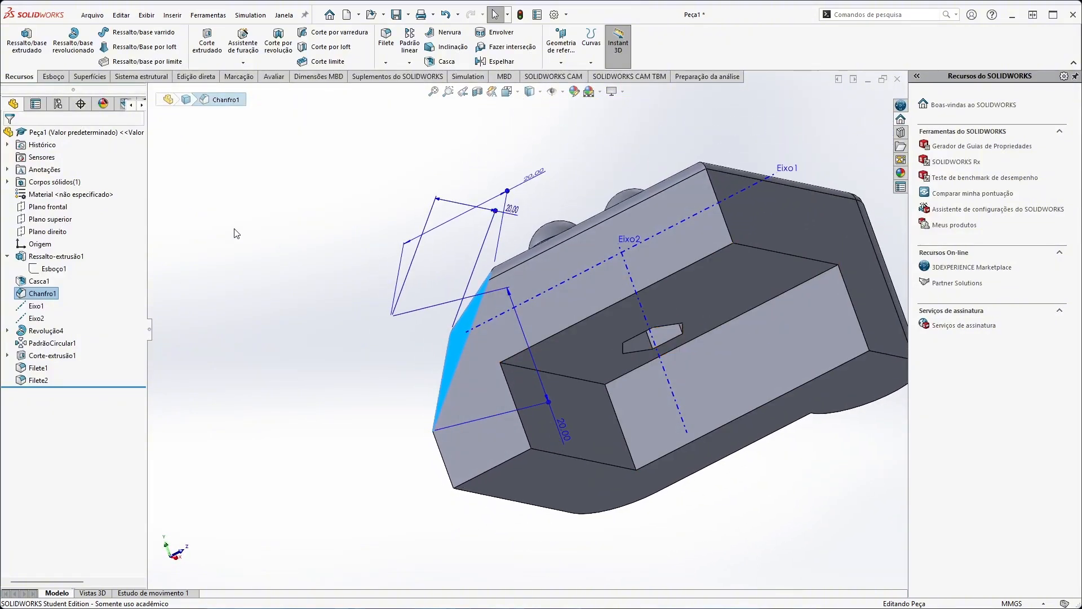
Move Chanfro1 back directly after Ressalto-extrusão1 and inspect the part's side and hollowed underside
left_click_drag(35, 293, 55, 258)
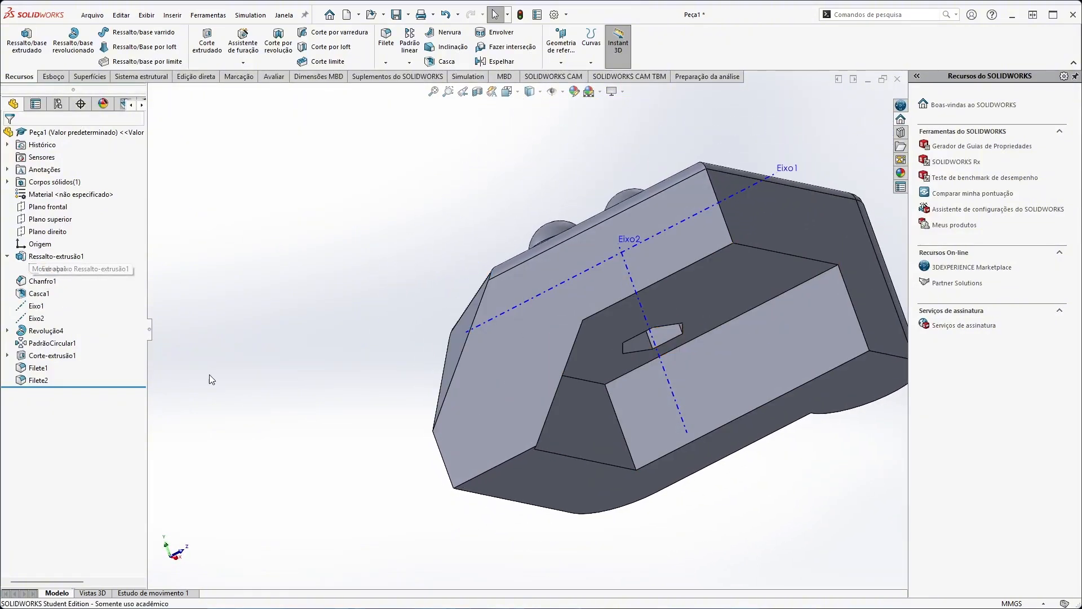
middle_click_drag(228, 367, 294, 382)
middle_click_drag(452, 488, 313, 476)
middle_click_drag(326, 327, 413, 352)
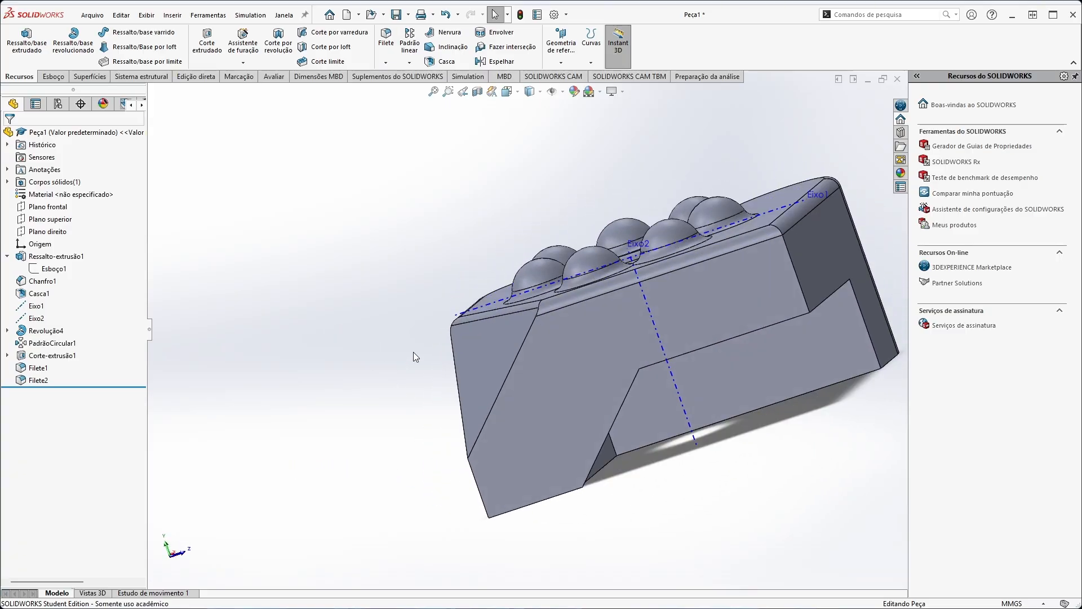
middle_click_drag(427, 394, 507, 409)
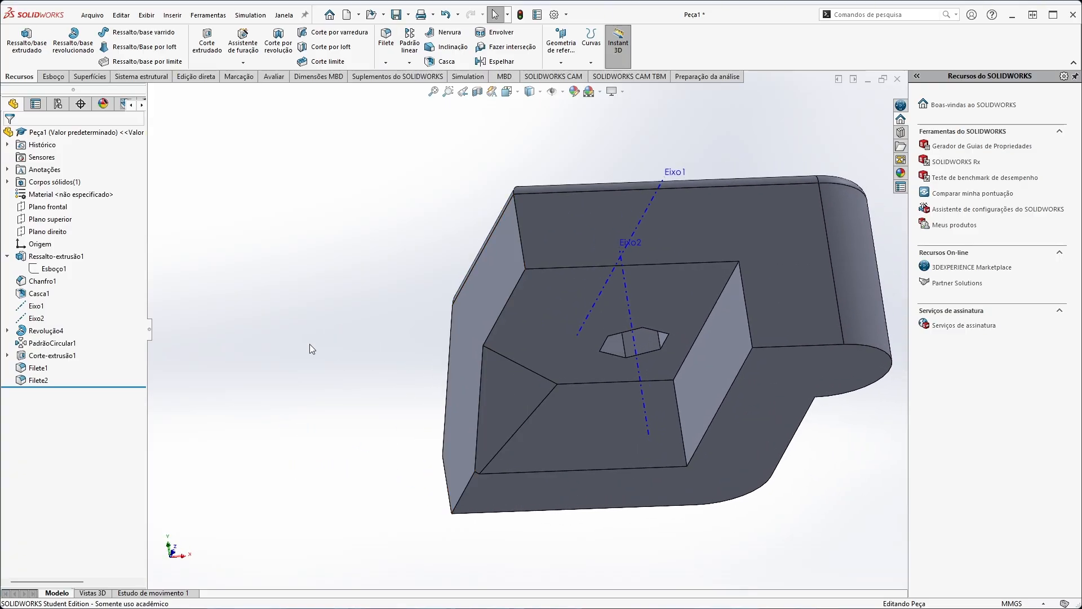
Highlight Casca1 from the underside and examine the outer walls surrounding its cavity
left_click(43, 295)
middle_click_drag(174, 348, 225, 354)
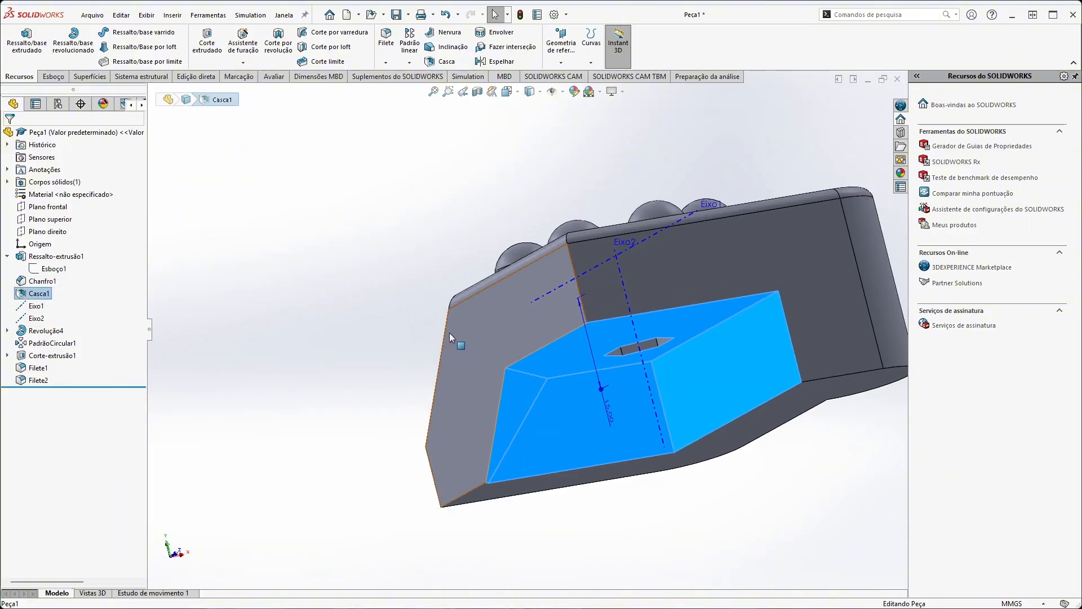
left_click(495, 336)
left_click(679, 281)
left_click(344, 428)
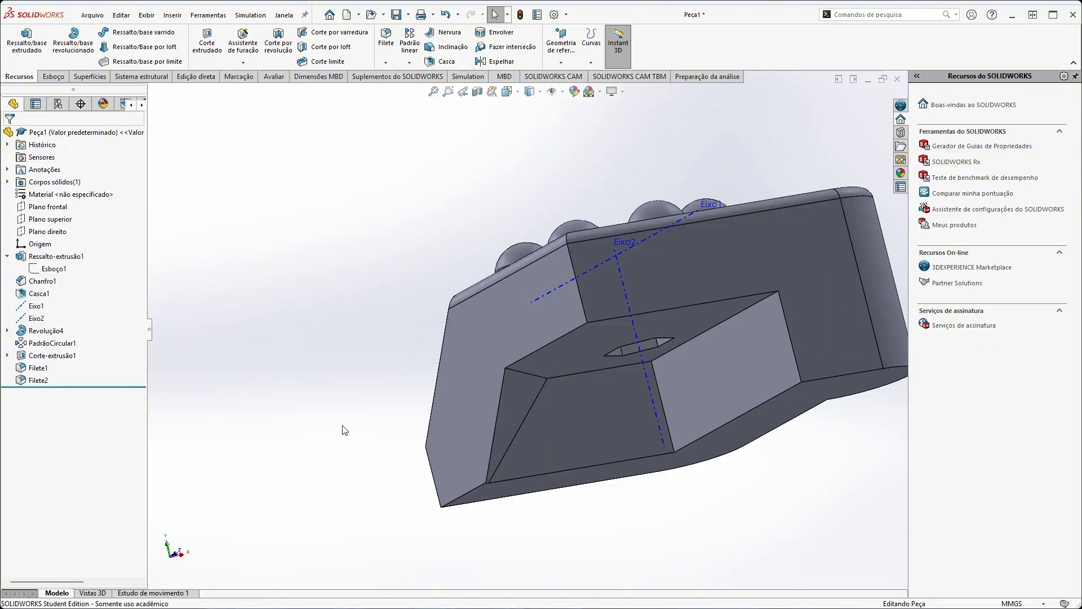
Examine the Filete1 corner, the top face and the other outer faces of the part from several angles
middle_click_drag(294, 394, 601, 425)
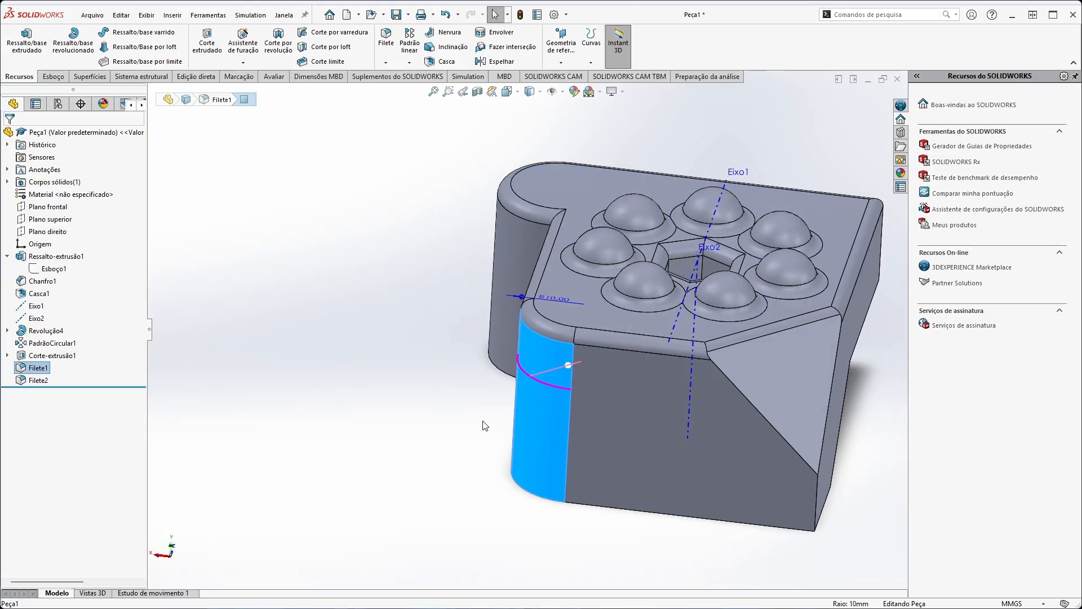
middle_click_drag(398, 466, 372, 468)
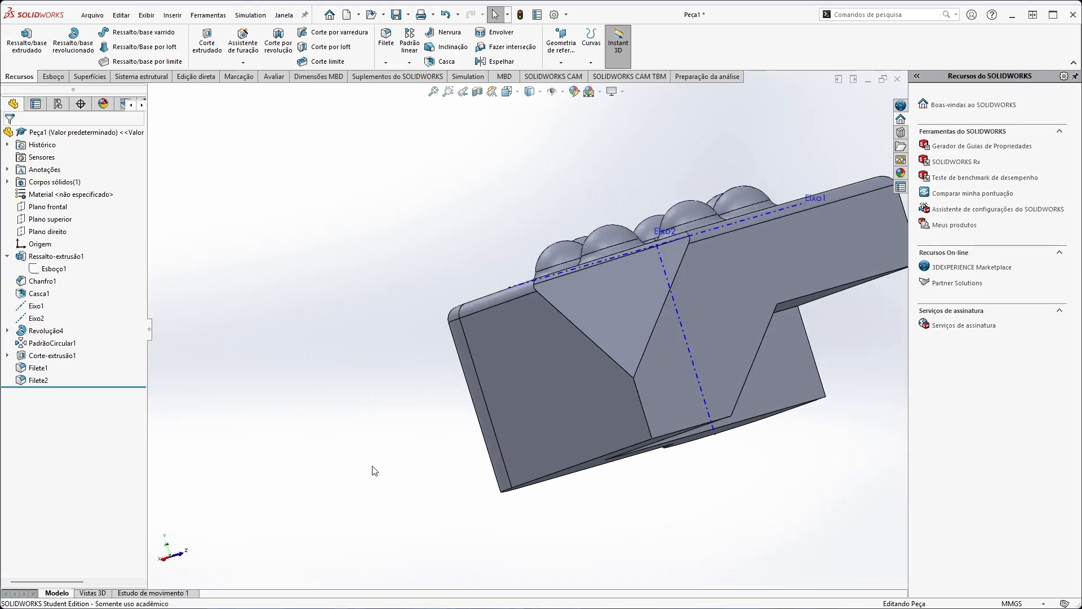
middle_click_drag(577, 411, 733, 421)
left_click(734, 421)
left_click(568, 353)
left_click(557, 218)
middle_click_drag(521, 425, 336, 411)
middle_click_drag(435, 393, 396, 456)
middle_click_drag(516, 443, 495, 332)
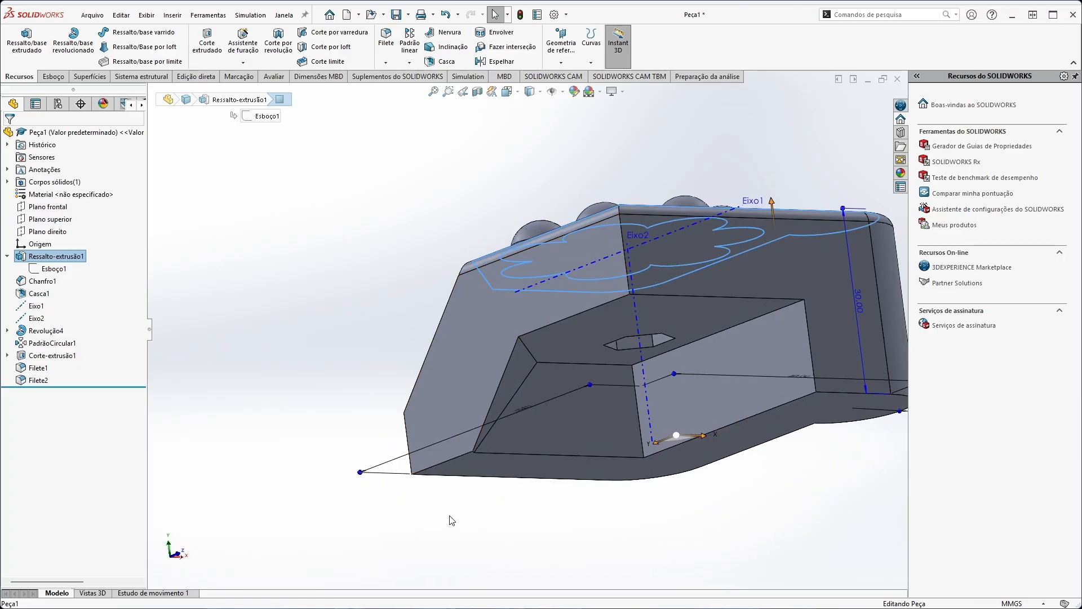
Compare the outer side faces of Ressalto-extrusão1 that adjoin the hollowed underside
left_click(495, 330)
left_click(773, 268)
left_click(519, 320)
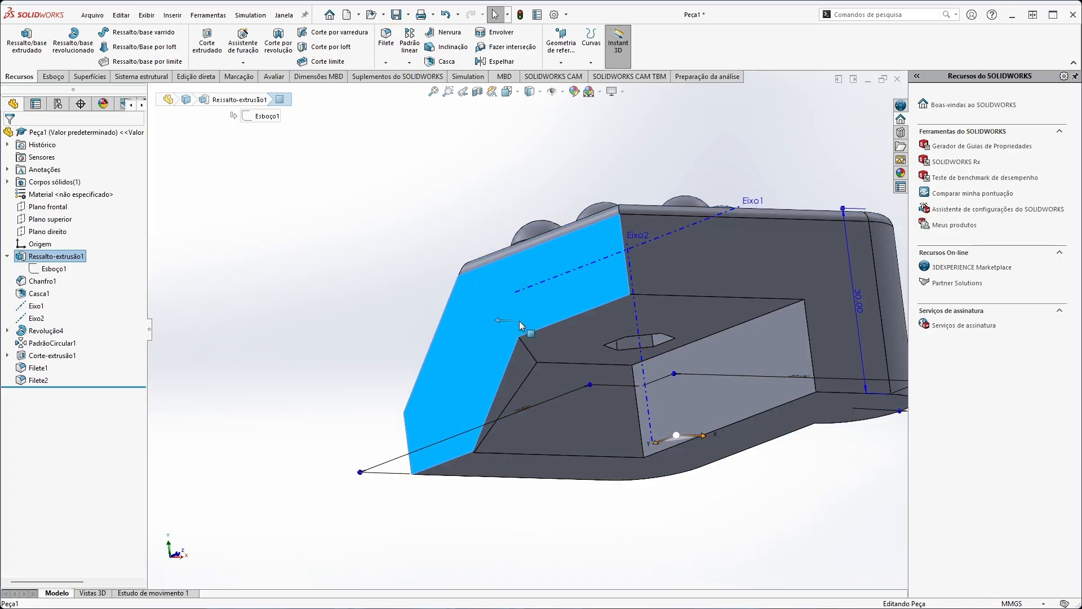
left_click(708, 263)
left_click(485, 466)
left_click(479, 351)
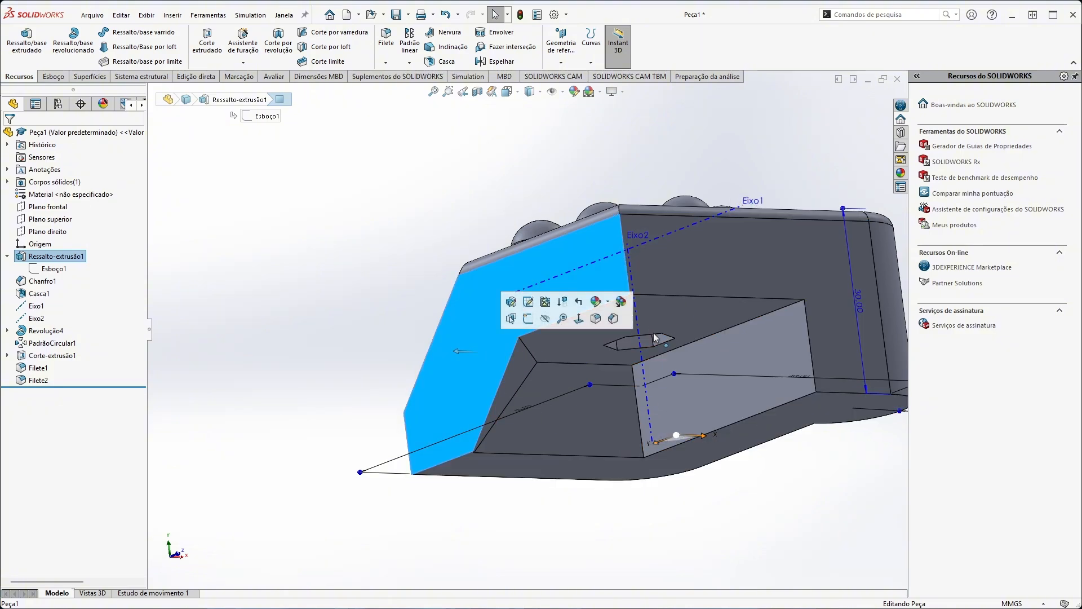
left_click(762, 268)
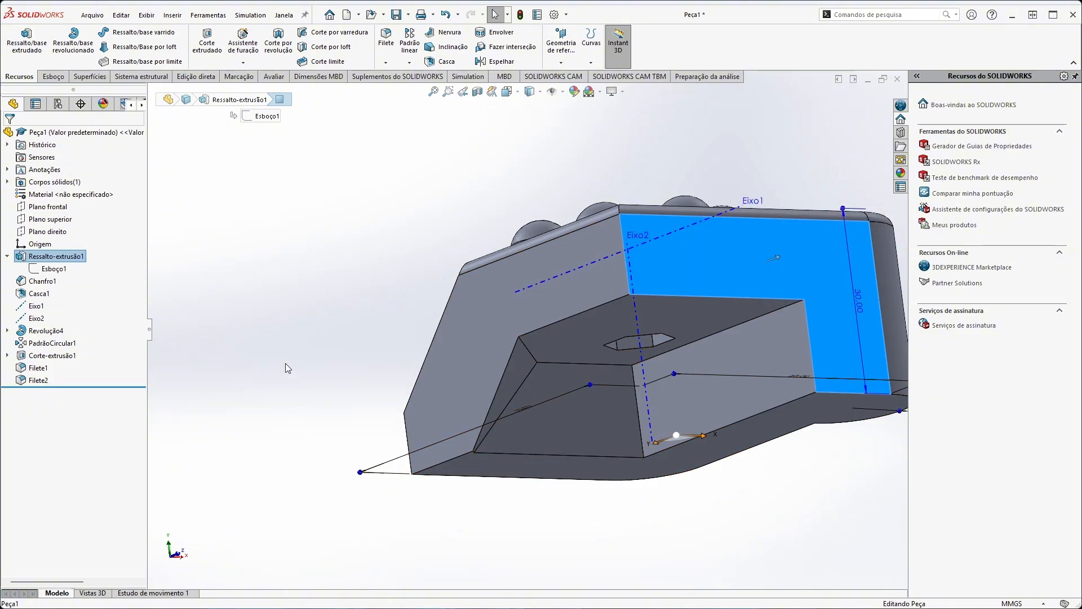
Examine the Chanfro1 face and its dimensions from several angles
middle_click_drag(278, 330, 518, 406)
left_click(504, 368)
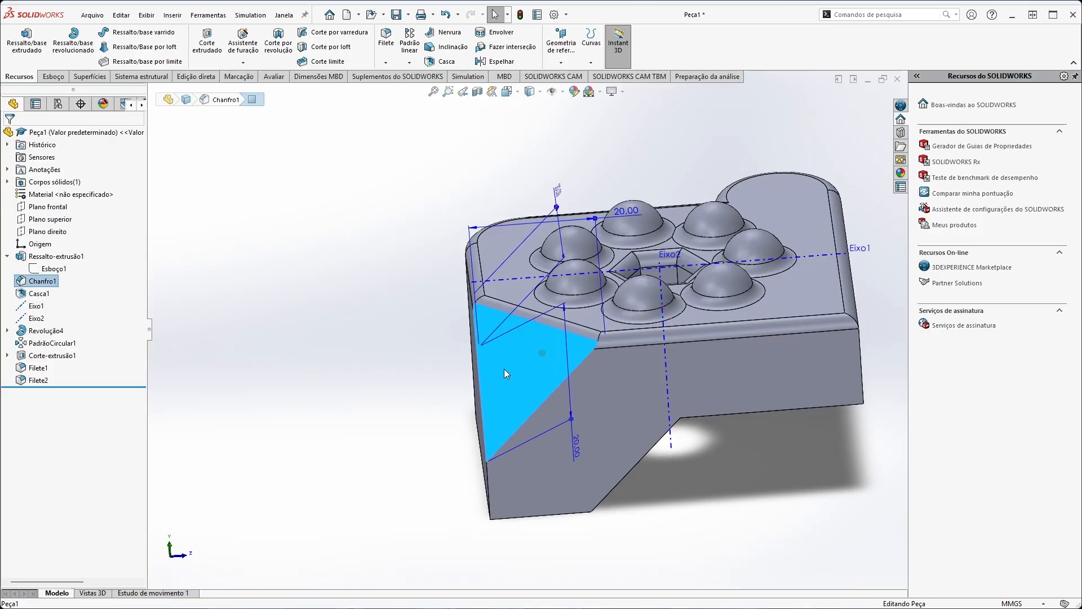
left_click(344, 418)
middle_click_drag(357, 411, 427, 401)
left_click(528, 355)
middle_click_drag(403, 337, 366, 440)
left_click(506, 376)
left_click(505, 374)
middle_click_drag(388, 329, 432, 387)
left_click(499, 323)
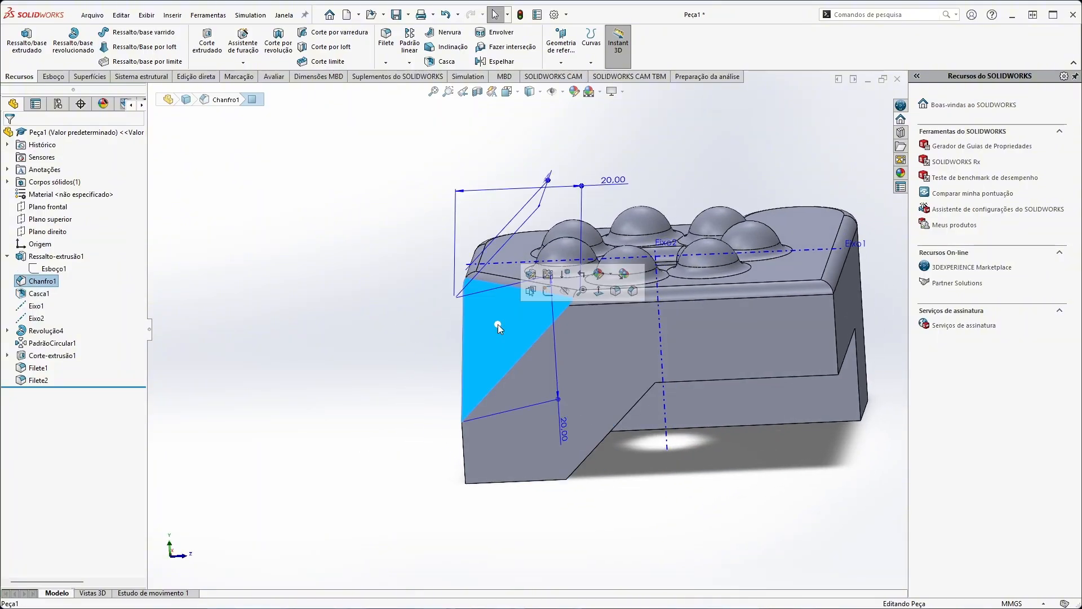
Move Casca1 directly after Ressalto-extrusão1 in the feature order, ahead of Chanfro1, with the underside in view
left_click(338, 404)
middle_click_drag(514, 360, 217, 347)
left_click_drag(39, 293, 58, 257)
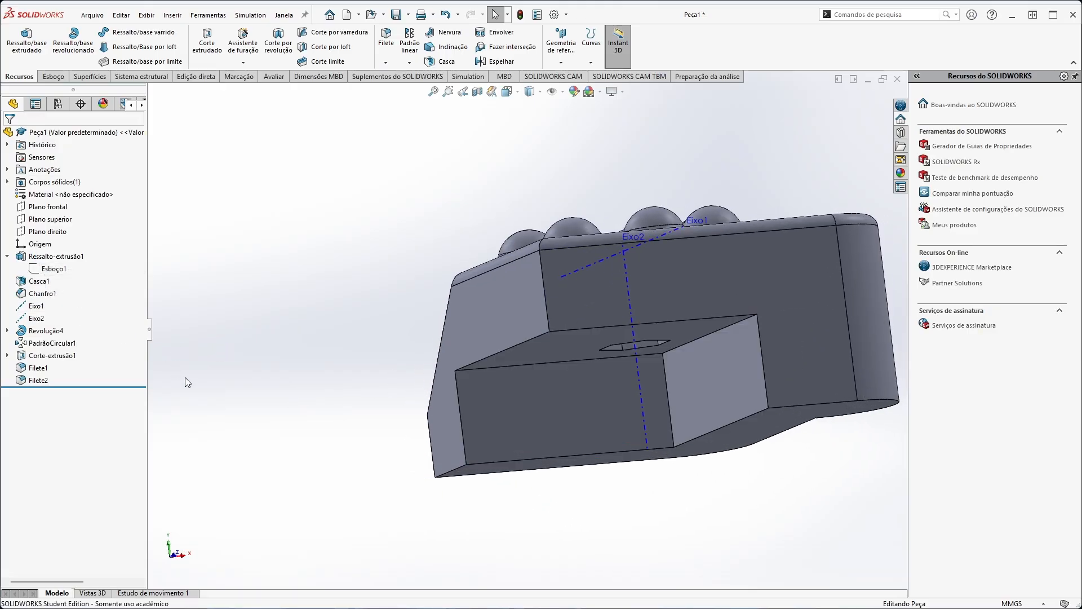
Roll the part back to just after Casca1 and view the hollowed underside
middle_click_drag(185, 377, 529, 335)
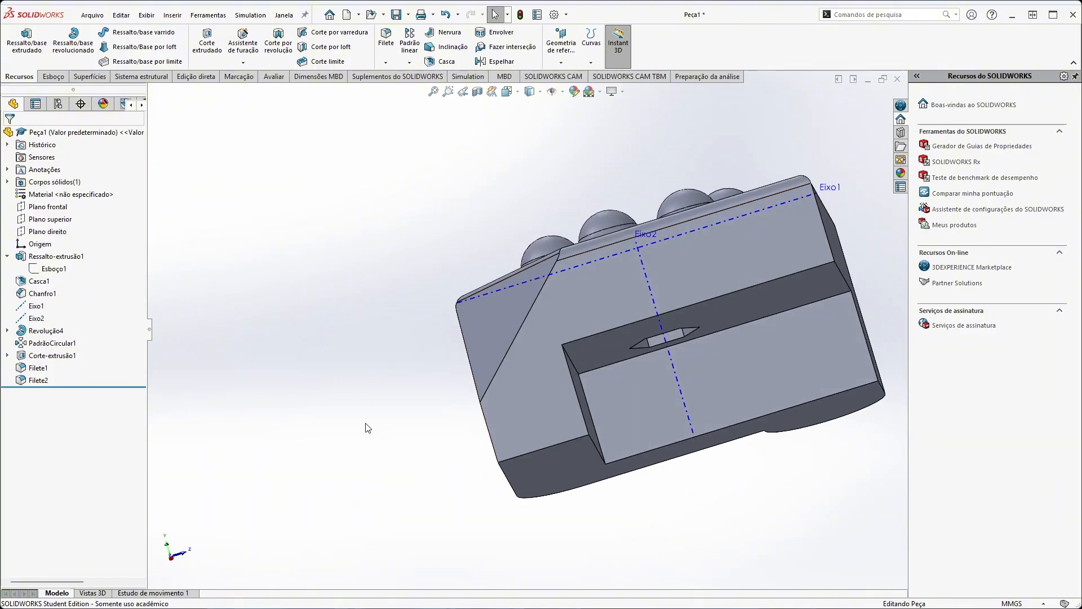
left_click_drag(79, 388, 76, 287)
middle_click_drag(390, 422, 353, 485)
left_click(534, 432)
left_click(291, 509)
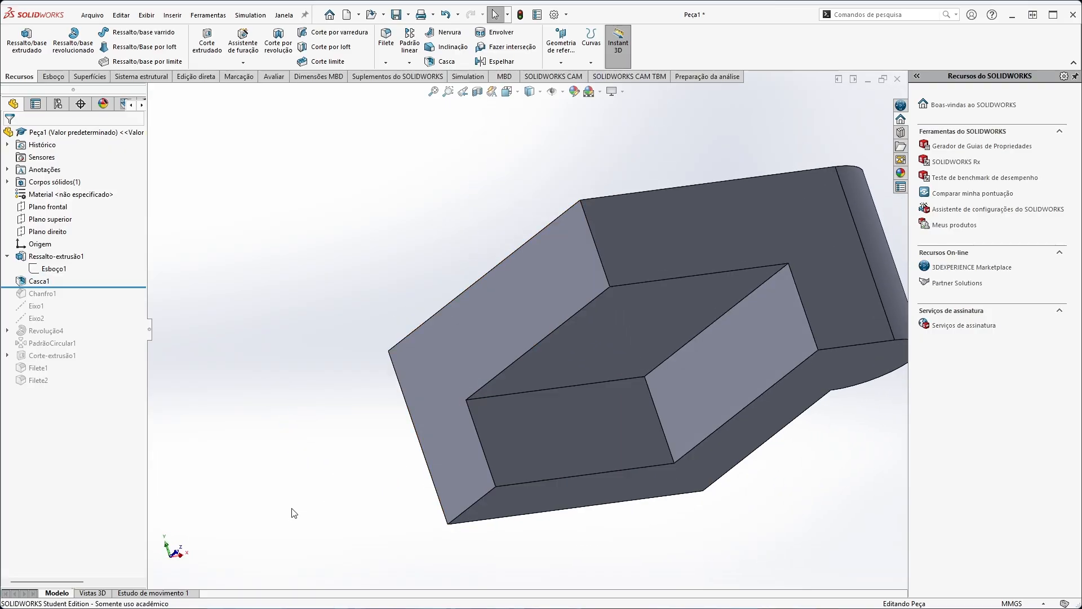
Examine the top, side and rounded outer faces of Ressalto-extrusão1 from several angles in the rolled-back part
middle_click_drag(325, 450, 535, 400)
left_click(535, 401)
left_click(515, 299)
middle_click_drag(515, 300, 576, 316)
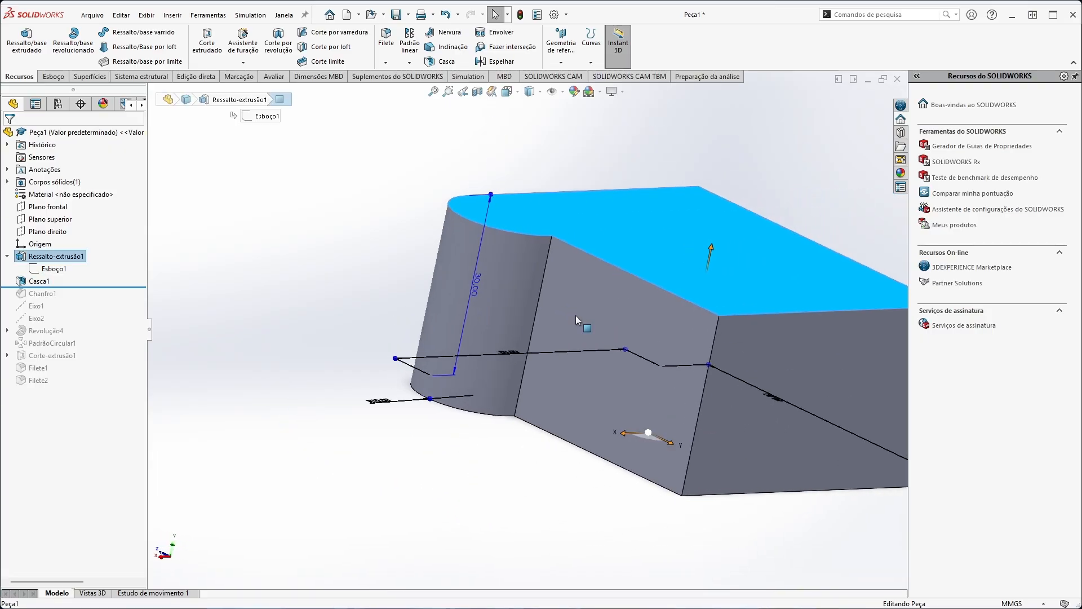
left_click(570, 319)
left_click(466, 286)
left_click(449, 296)
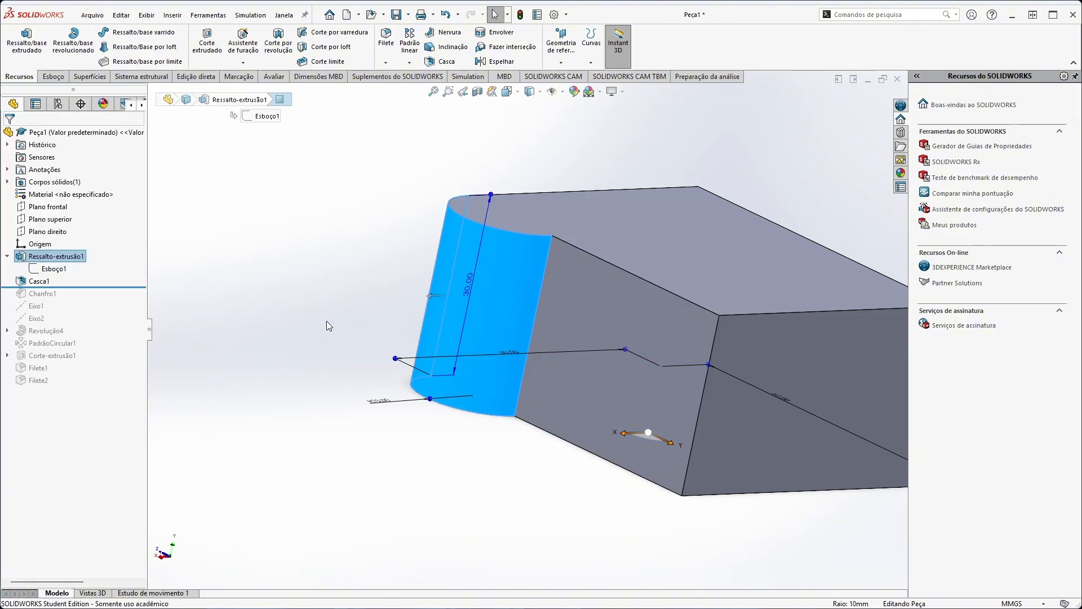
middle_click_drag(326, 320, 574, 359)
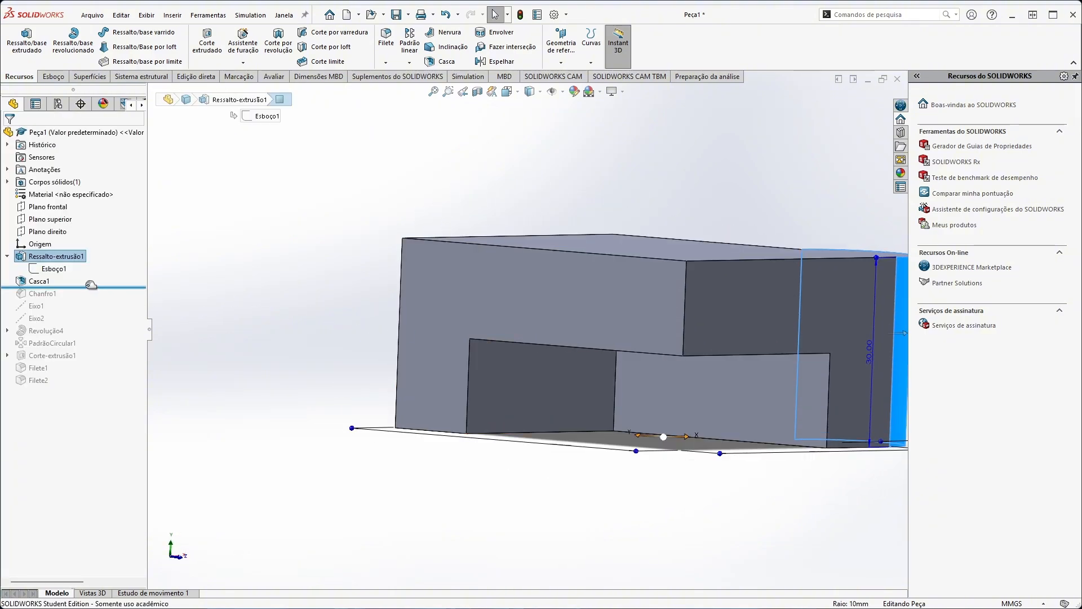
Roll the part forward to the end of its features and move Casca1 back after Chanfro1, with the underside in view
left_click_drag(90, 287, 90, 375)
left_click_drag(39, 281, 42, 295)
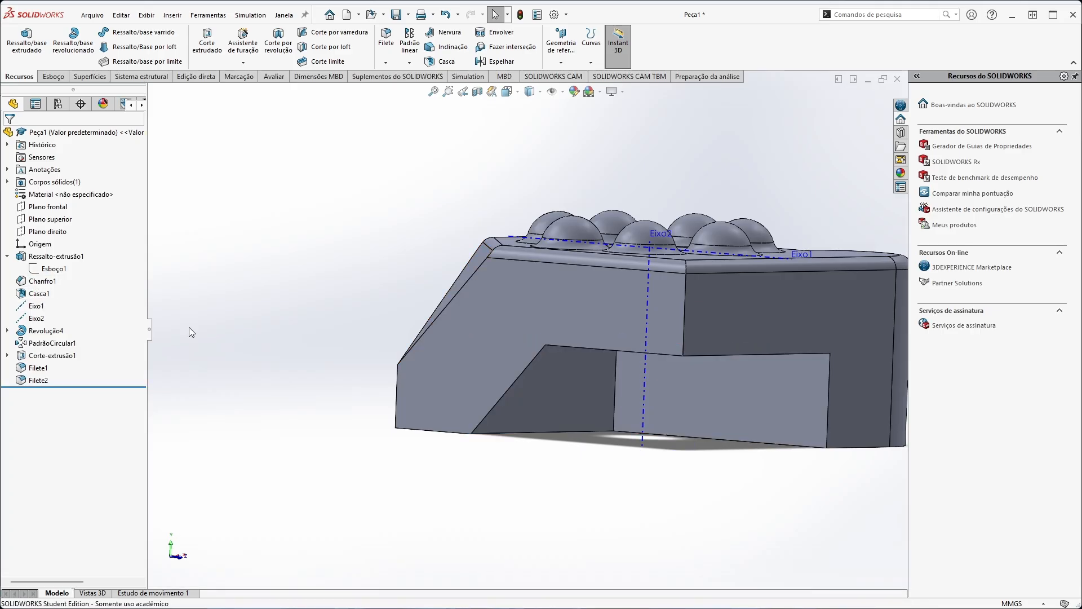
middle_click_drag(486, 479, 452, 417)
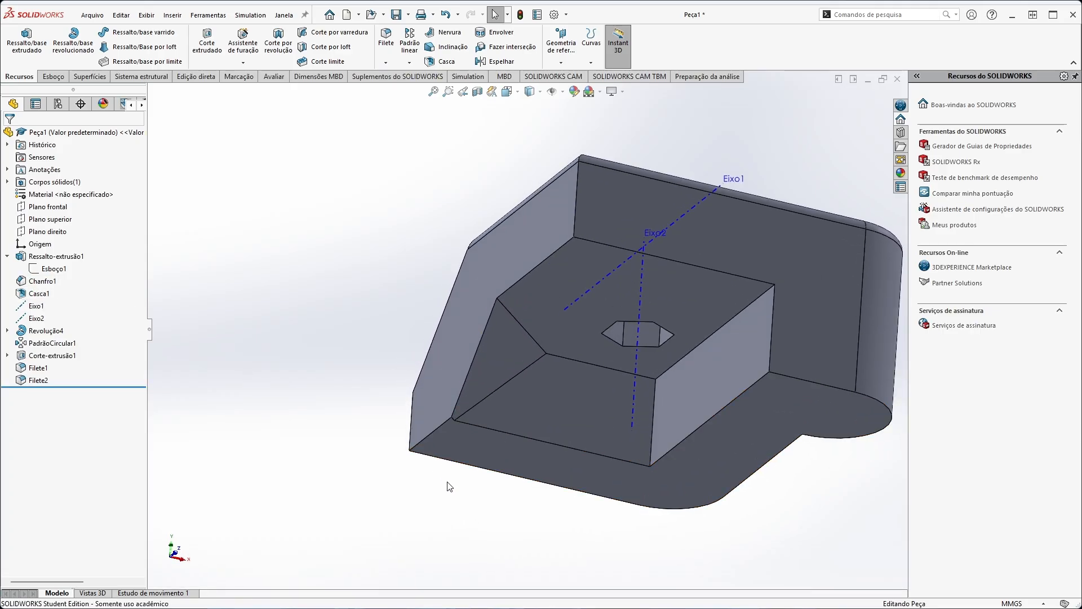
middle_click_drag(448, 487, 338, 510, "ctrl")
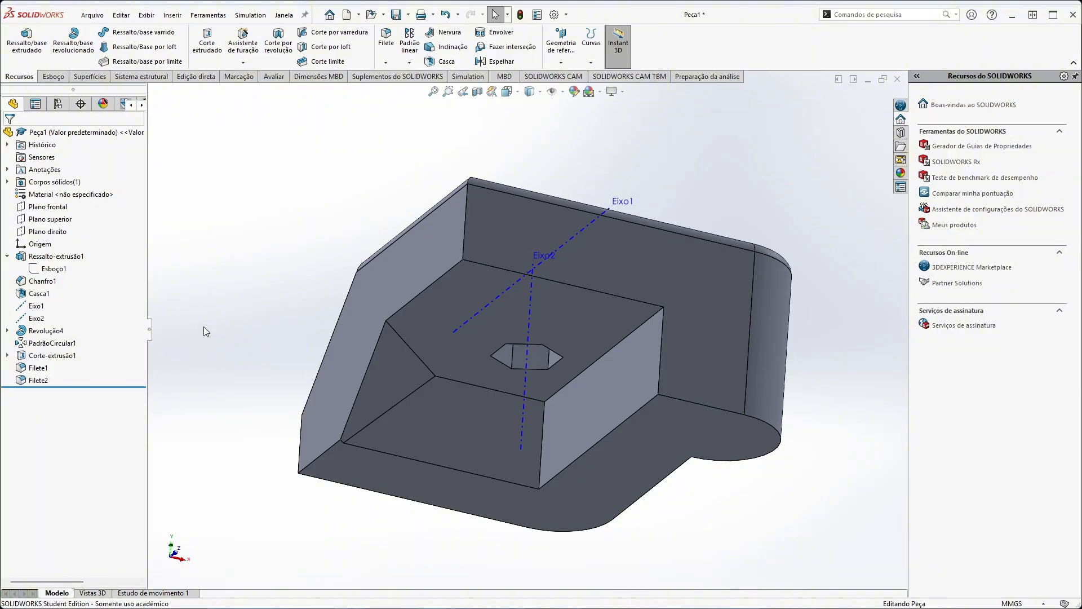
middle_click_drag(204, 326, 205, 389)
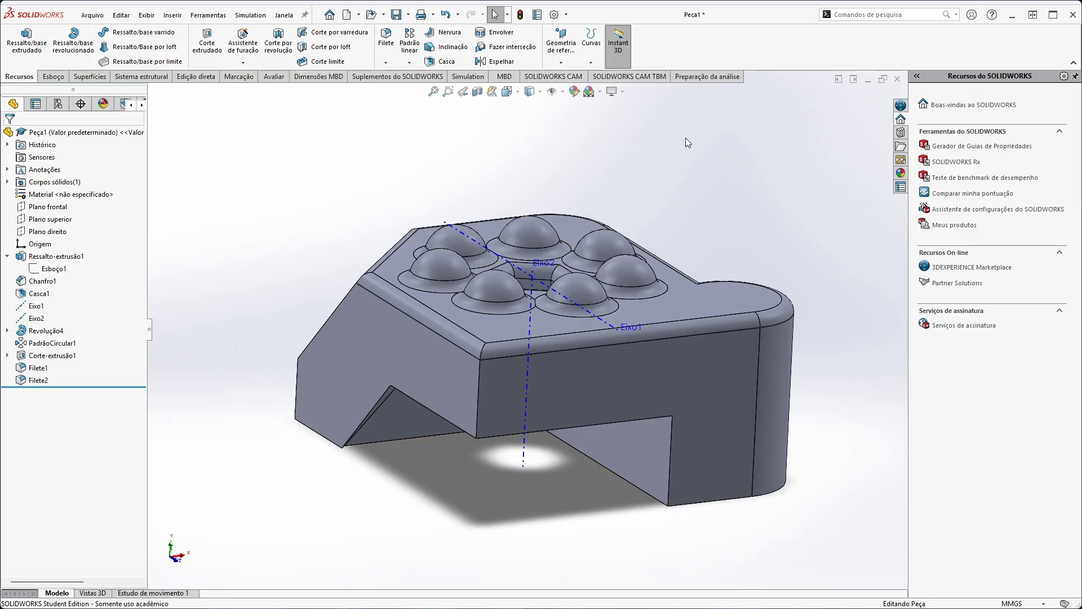
Create a new assembly document
left_click(962, 106)
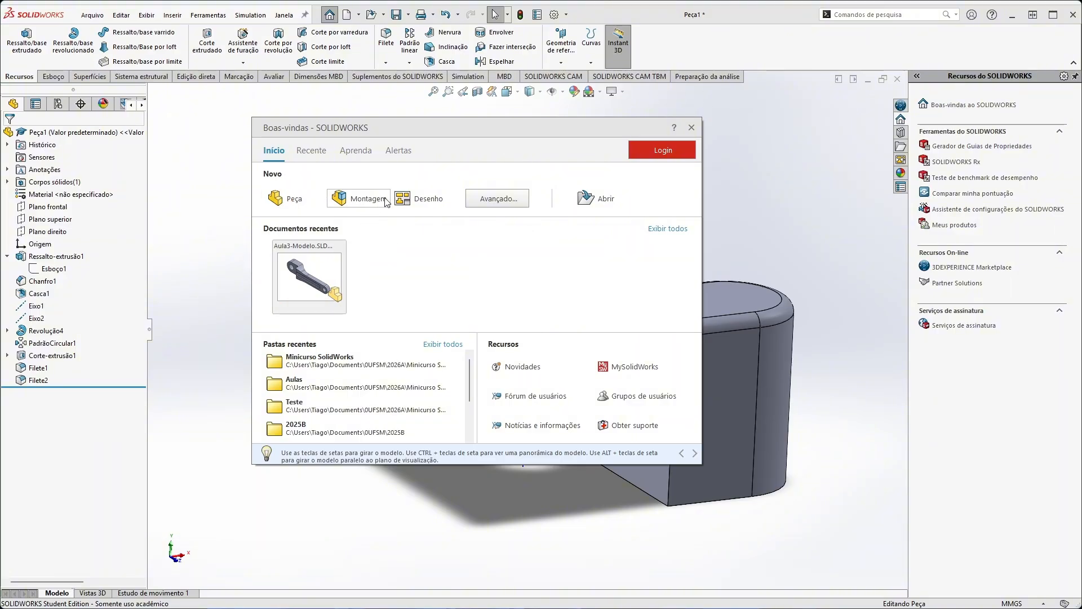
left_click(691, 128)
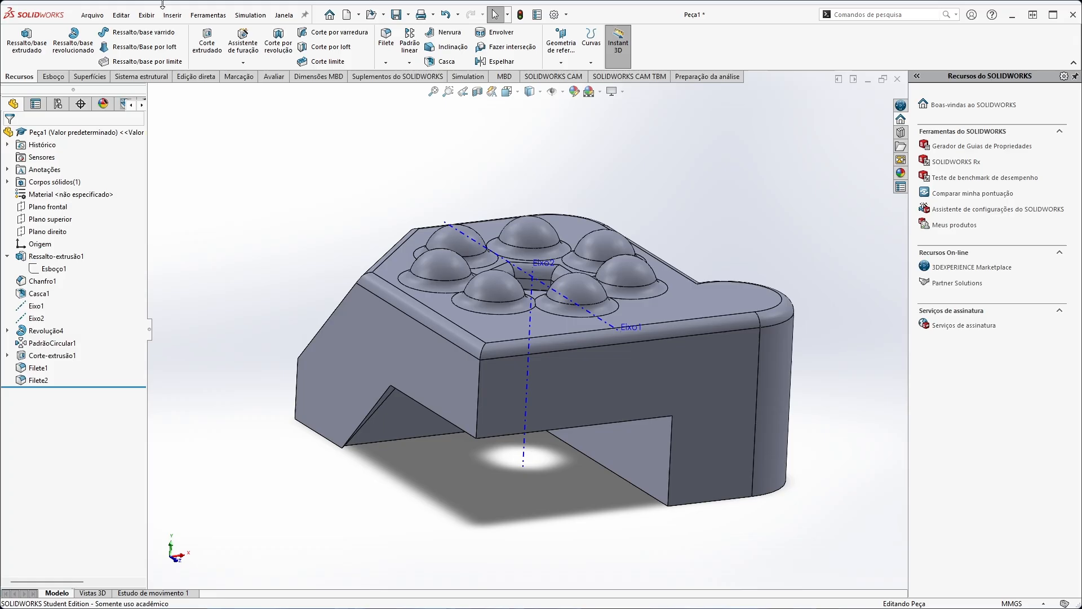
left_click(92, 15)
left_click(107, 34)
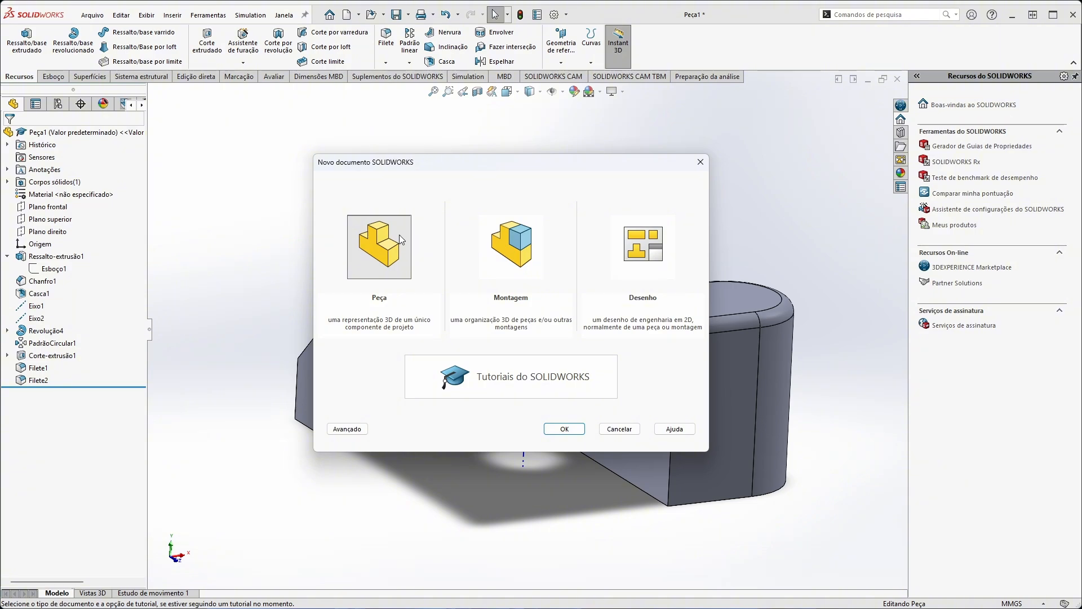
left_click(518, 250)
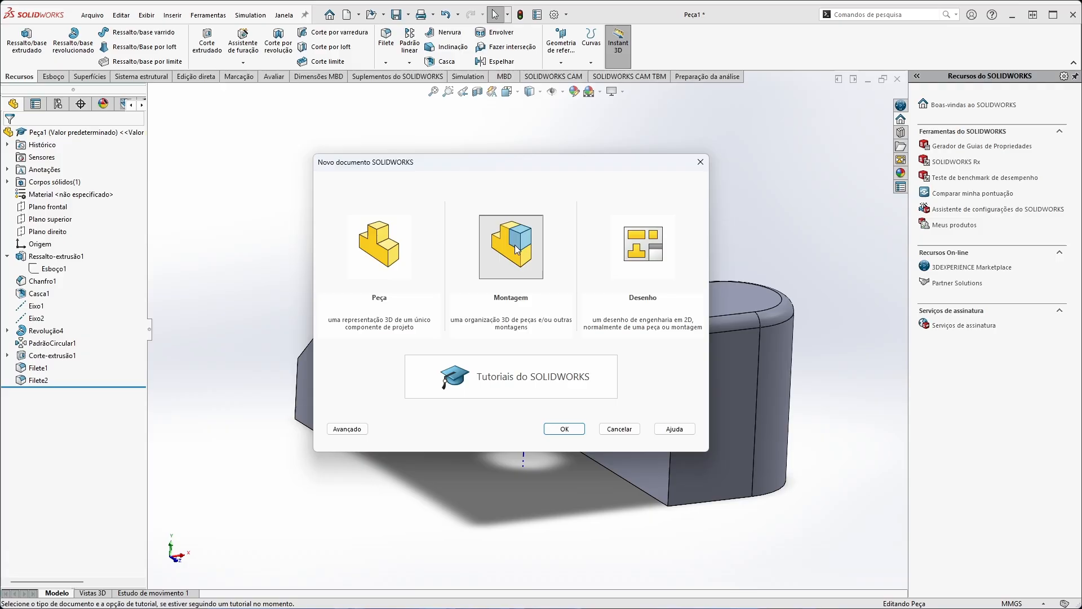
left_click(570, 431)
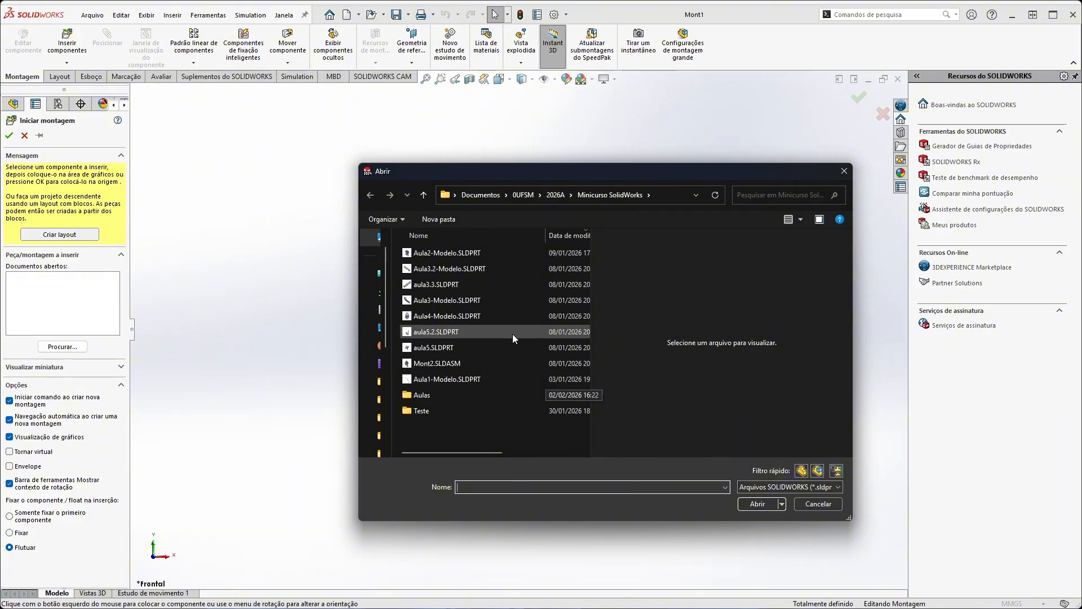
Choose aula3.3.SLDPRT and Aula3-Modelo.SLDPRT as the components to insert, with the file preview enlarged
left_click(438, 300)
left_click(427, 285, "ctrl")
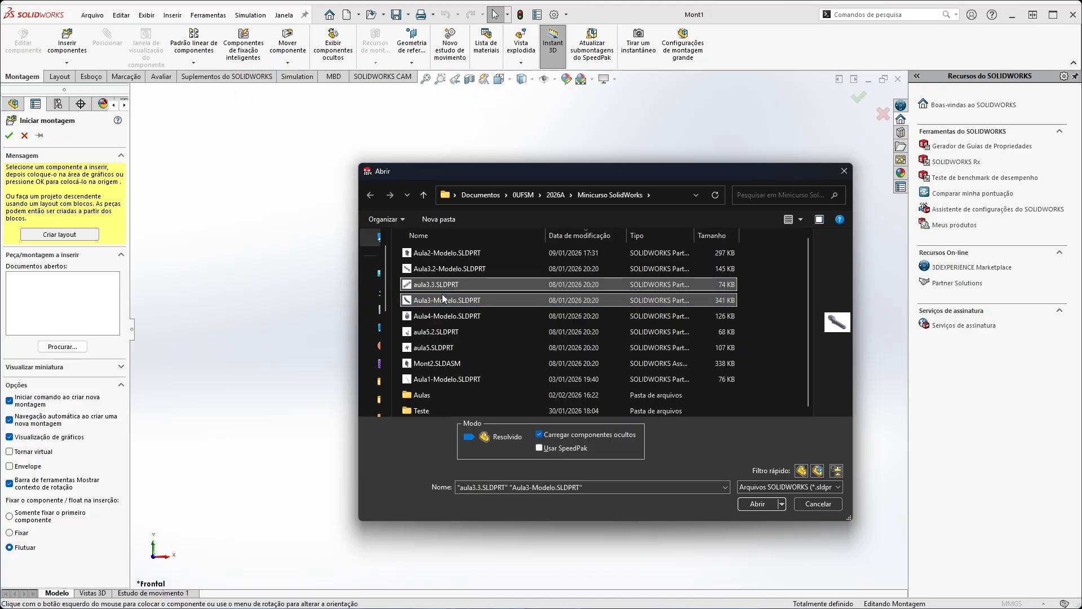
left_click_drag(802, 333, 638, 333)
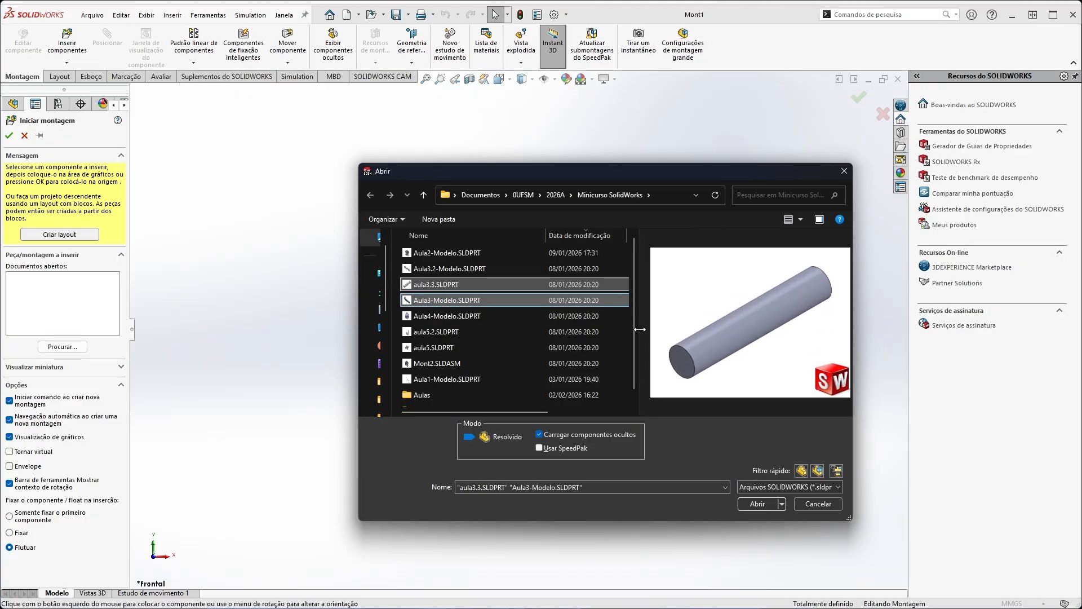
left_click(451, 300)
left_click(445, 288, "ctrl")
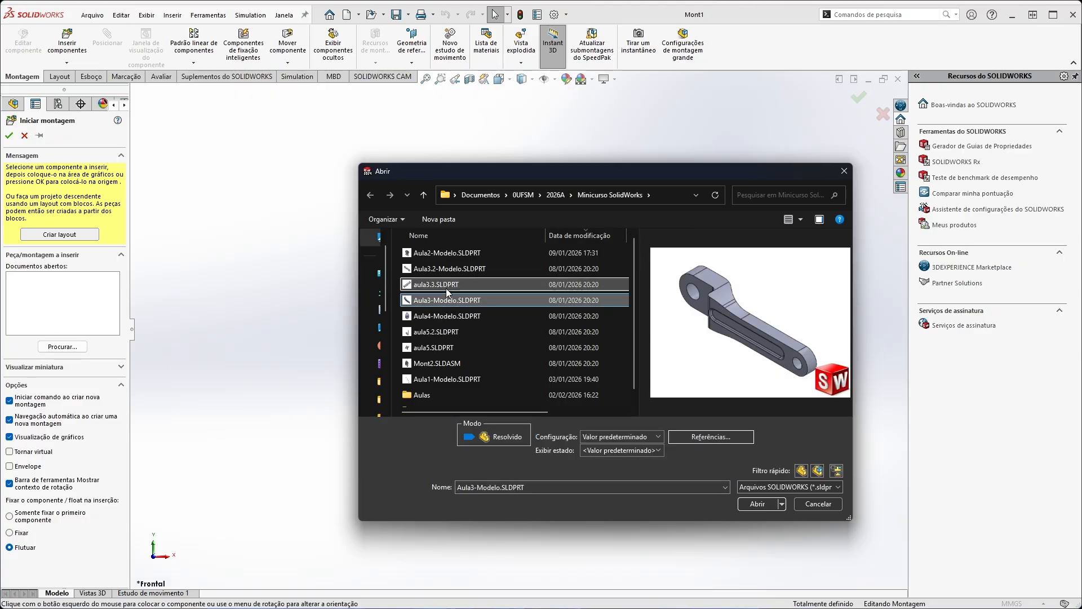
left_click(755, 504)
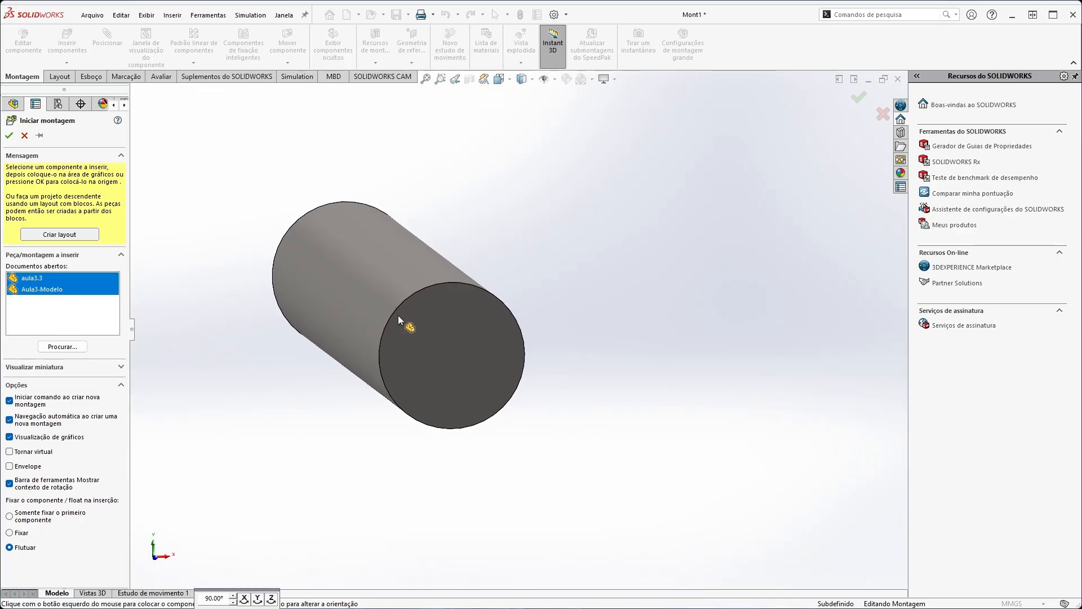
Place the aula3.3 pin and the Aula3-Modelo lever side by side in the assembly
middle_click_drag(398, 315, 405, 344)
scroll(405, 344, "down", 3)
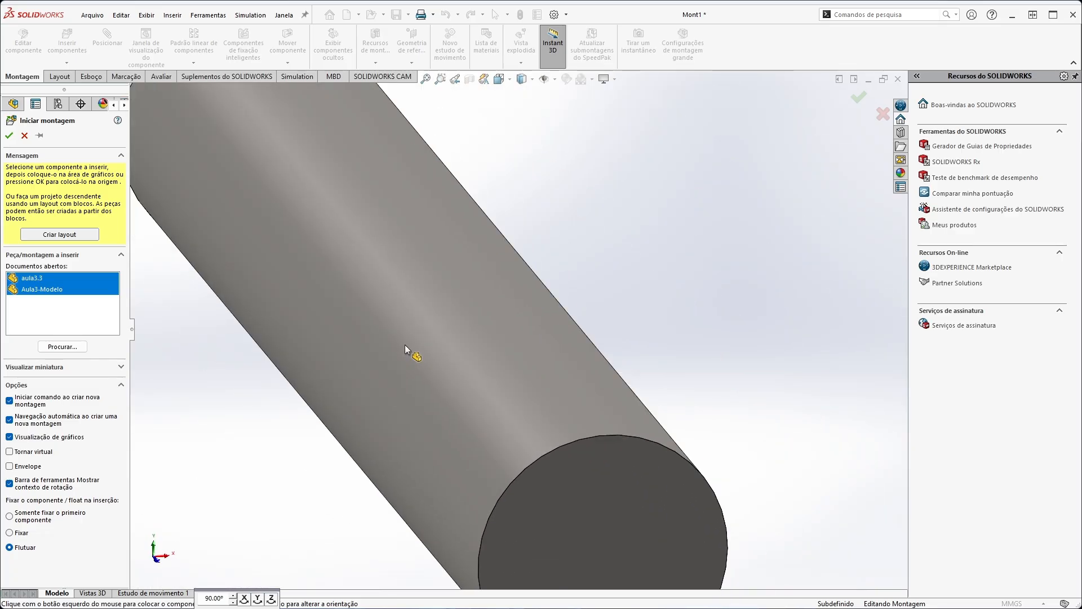
scroll(406, 341, "up", 11)
left_click(398, 341)
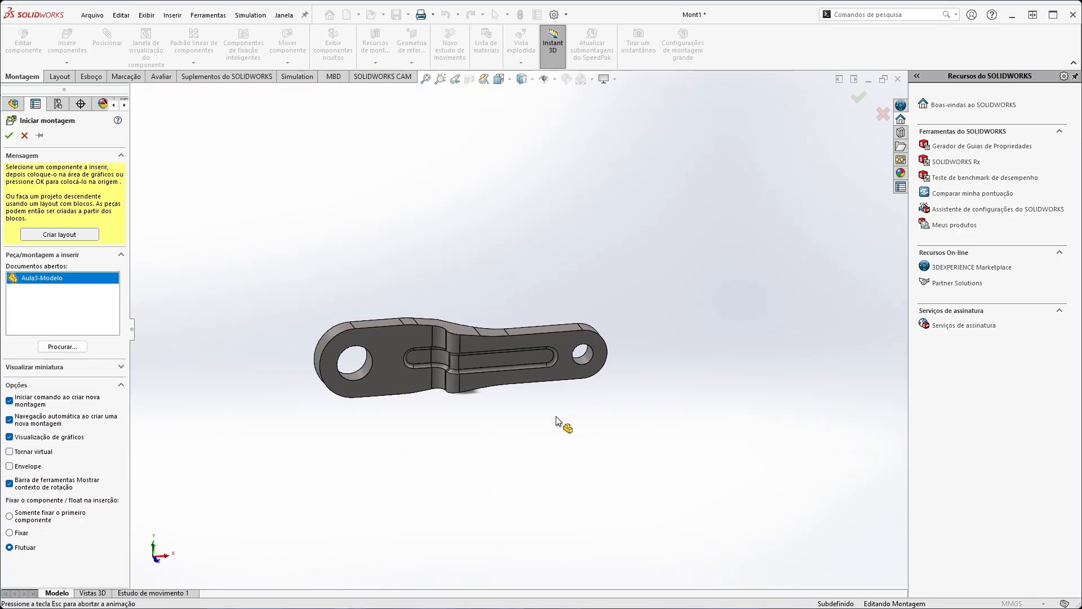
left_click(649, 324)
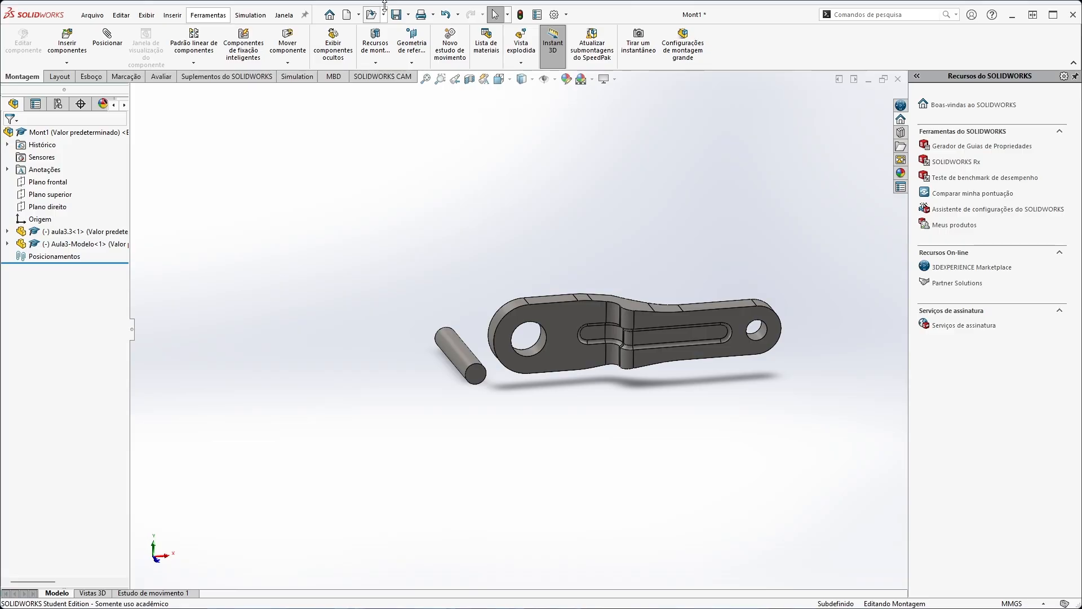
left_click(67, 63)
left_click(72, 52)
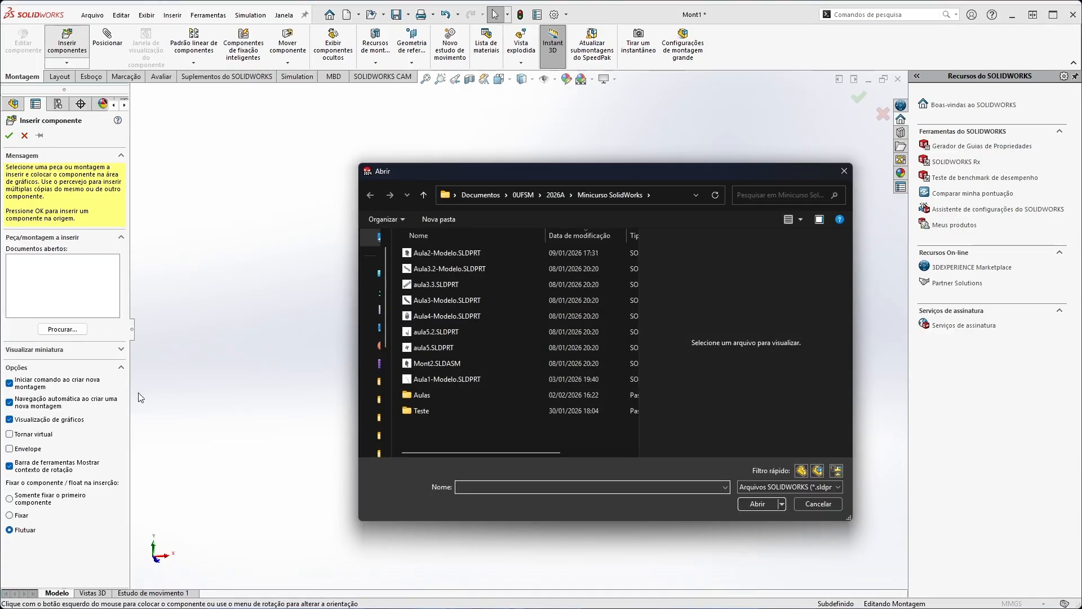
left_click(844, 172)
left_click(24, 135)
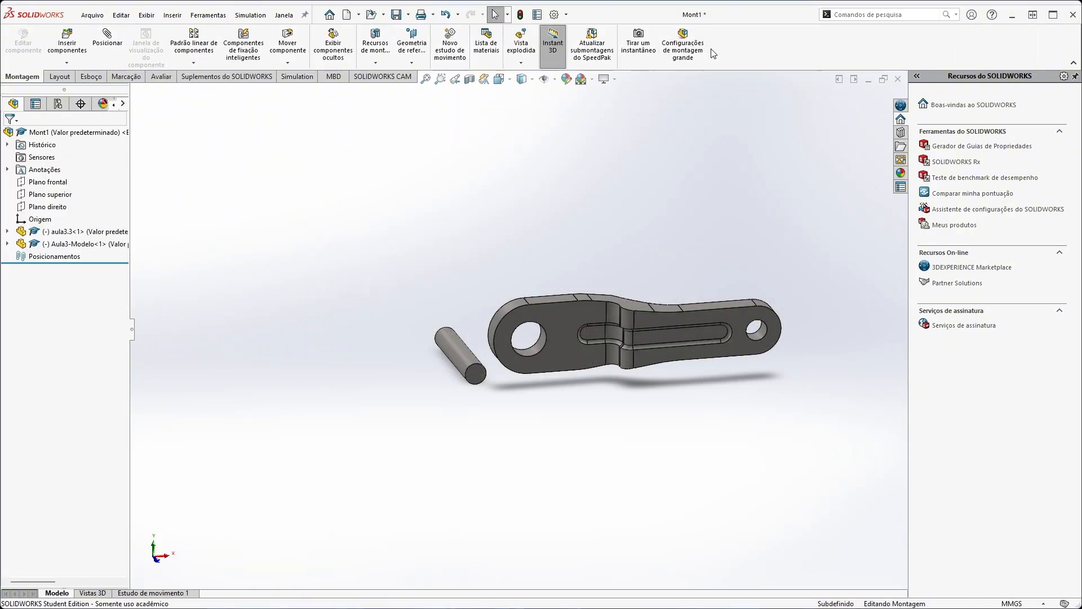
Add a concentric mate between the pin's cylindrical face and the lever's smaller hole
left_click(107, 39)
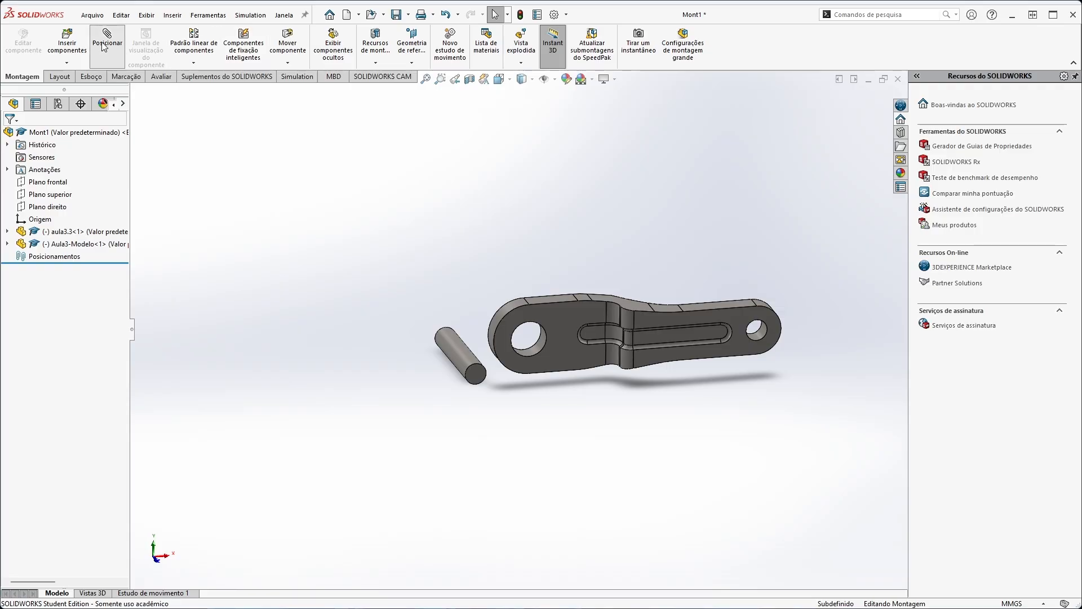
left_click(459, 355)
left_click(759, 335)
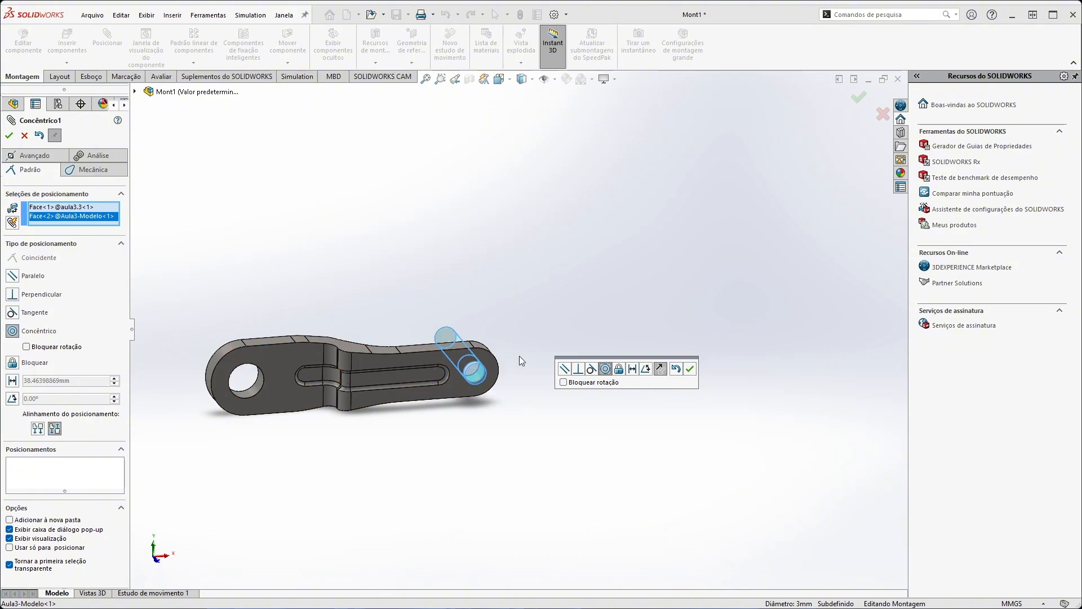
left_click(690, 372)
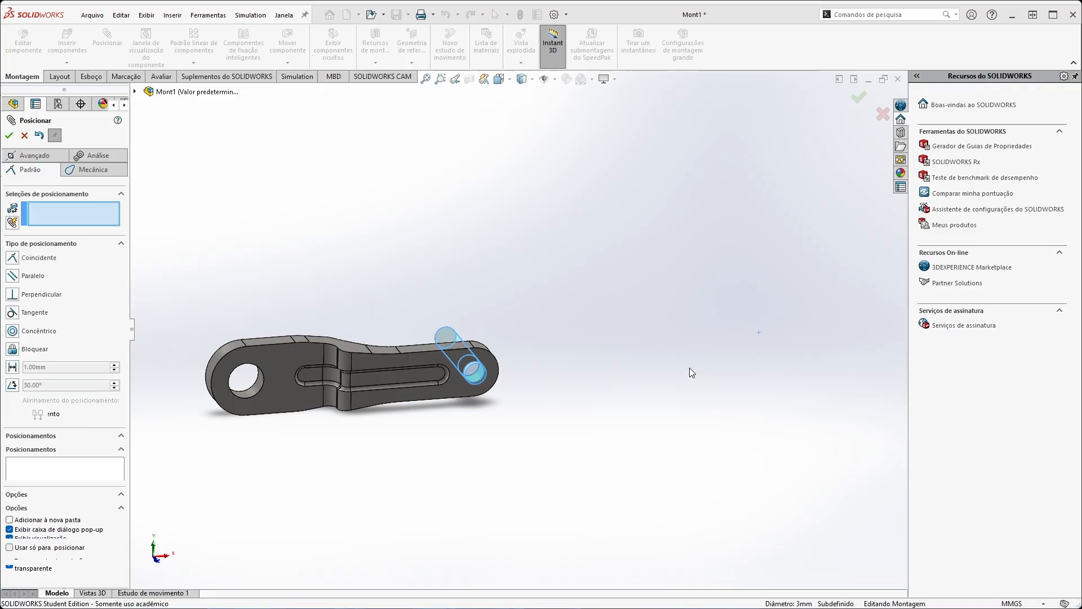
middle_click_drag(421, 305, 449, 313)
left_click_drag(425, 331, 464, 405)
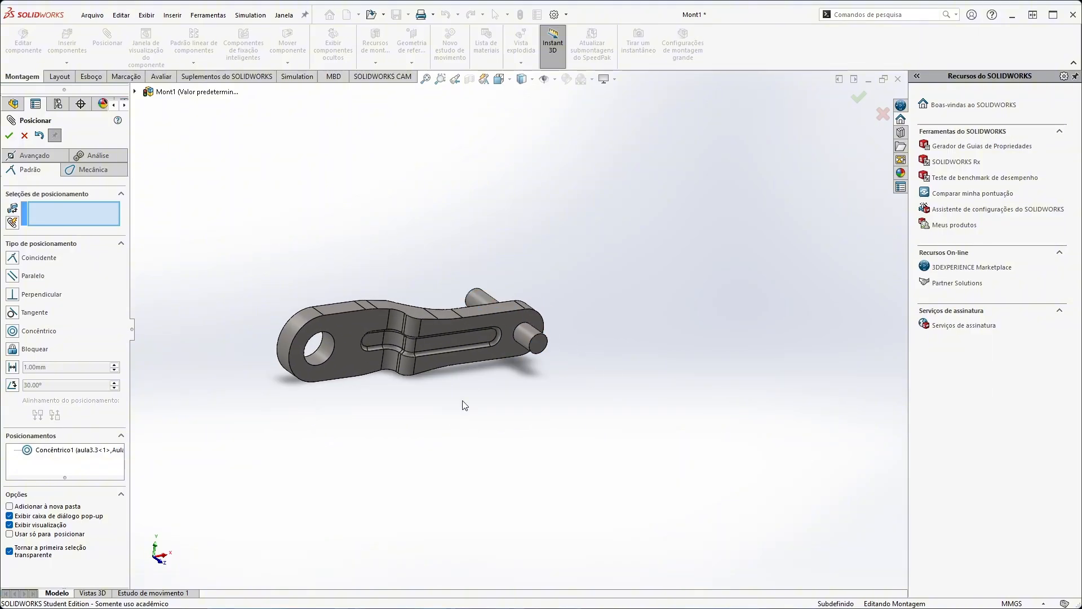
left_click(24, 136)
Review the Layout, Esboço, Marcação and Avaliar tool sets available for the assembly
left_click(59, 77)
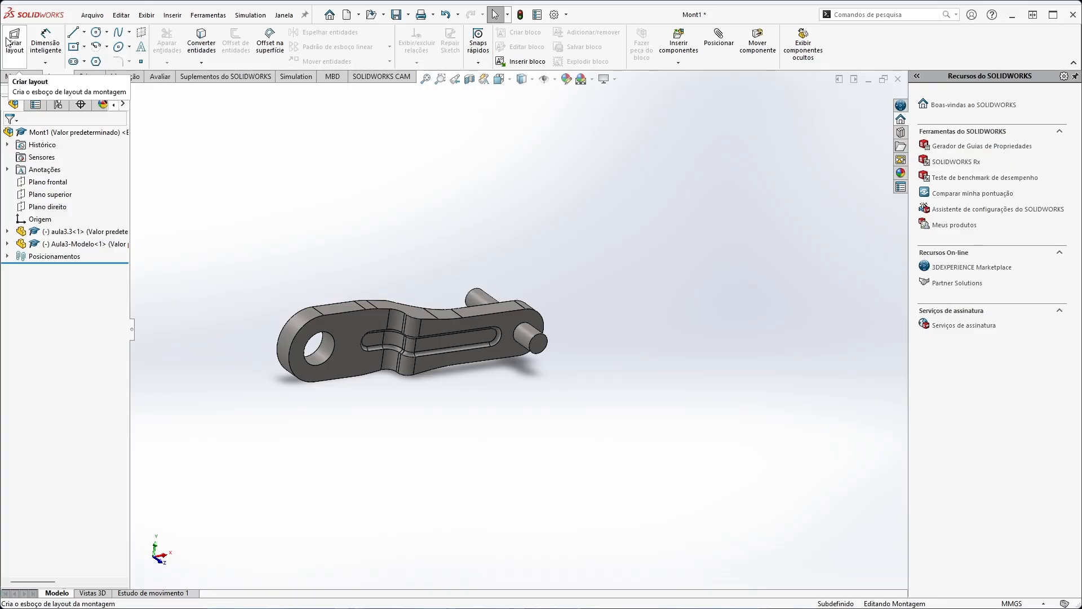
left_click(90, 76)
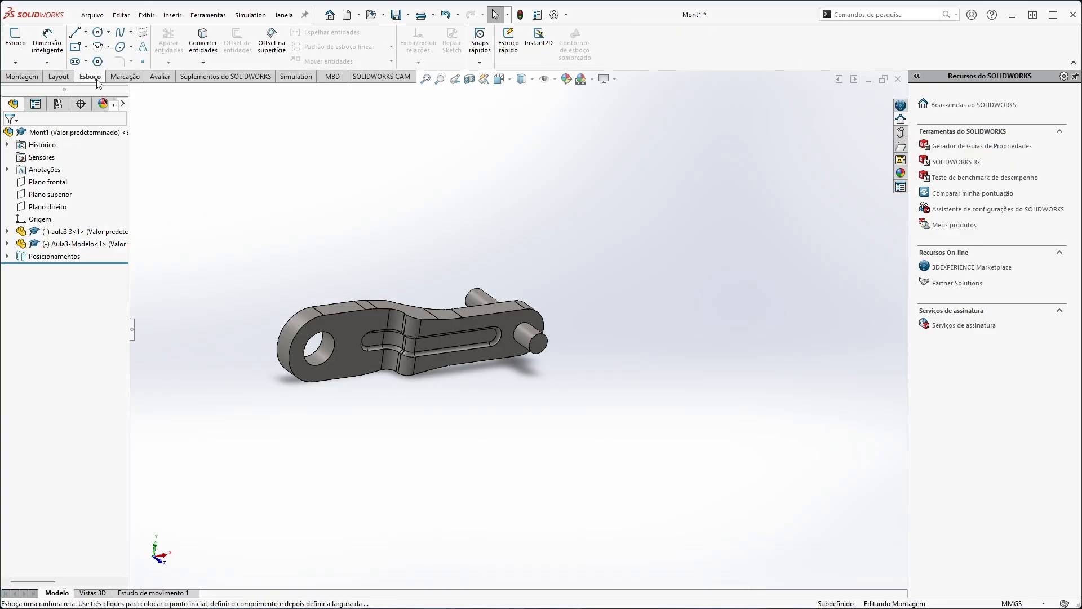
middle_click_drag(316, 524, 331, 510)
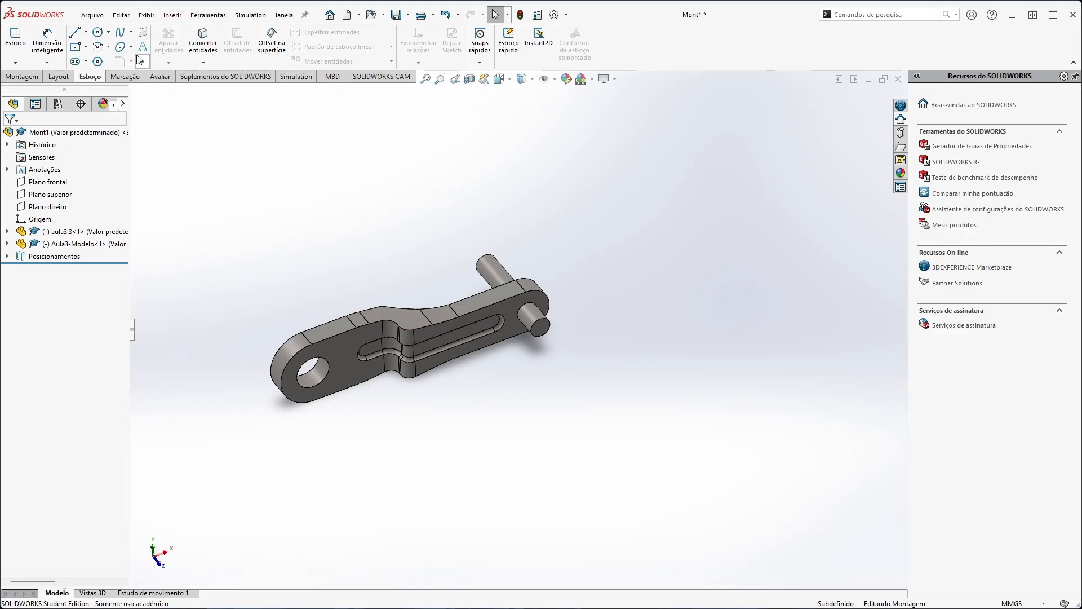
left_click(125, 76)
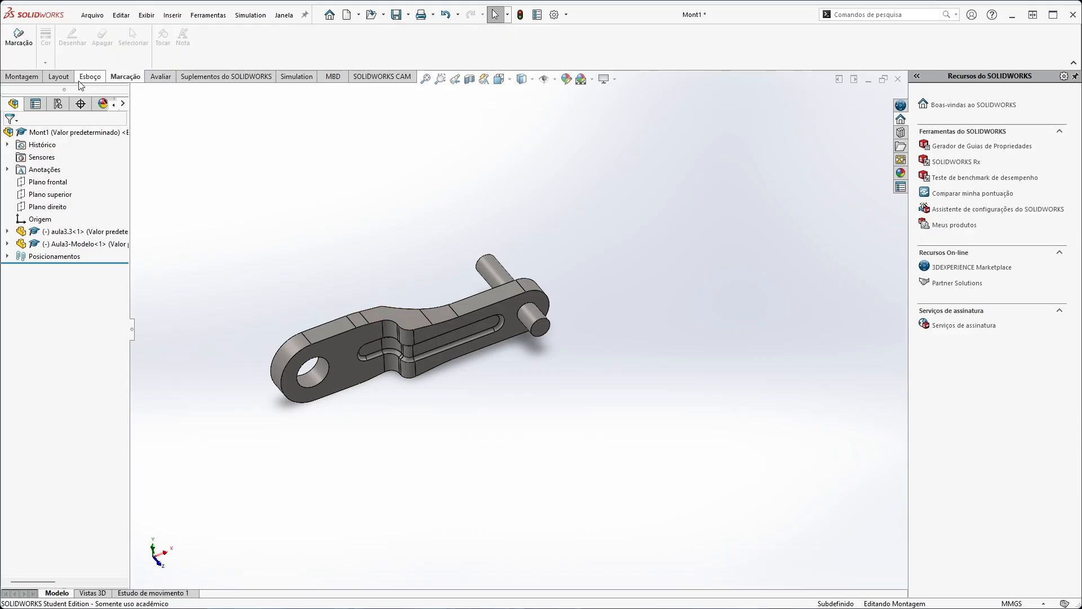
left_click(161, 77)
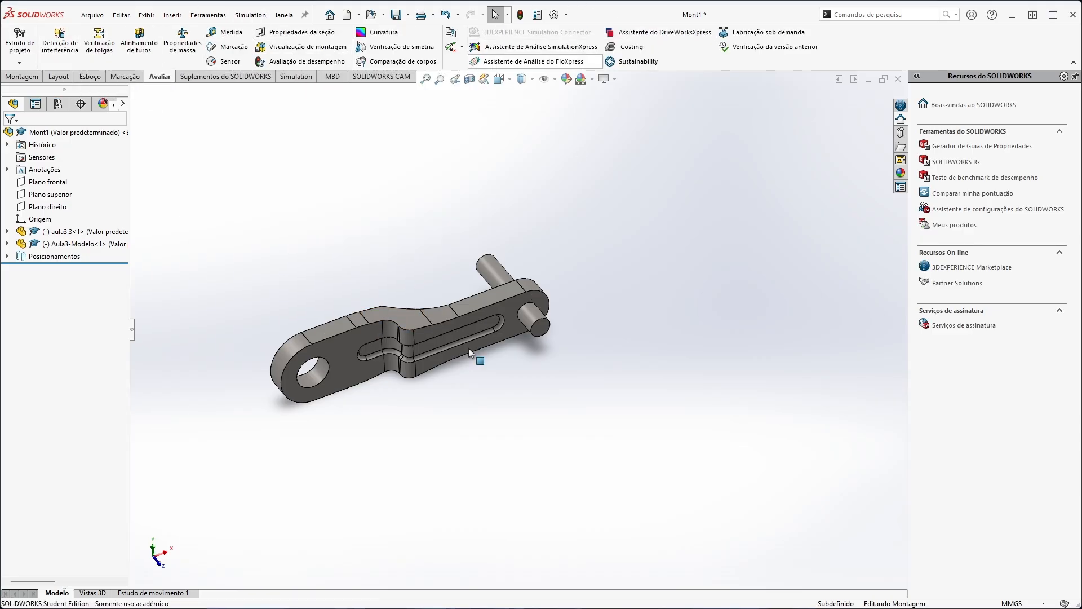
left_click(125, 79)
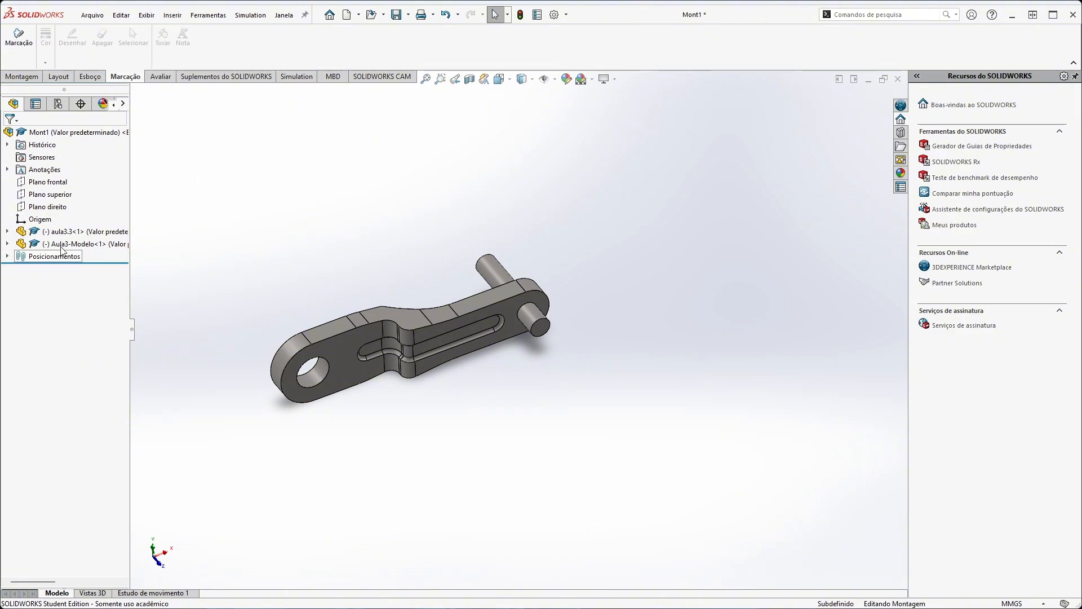
left_click(67, 231)
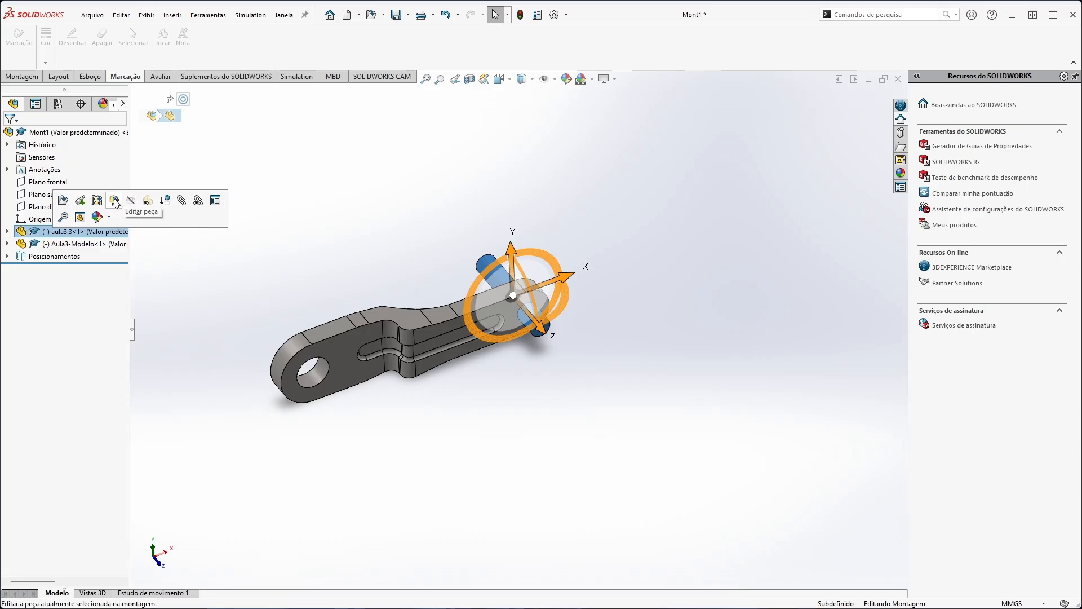
left_click(112, 202)
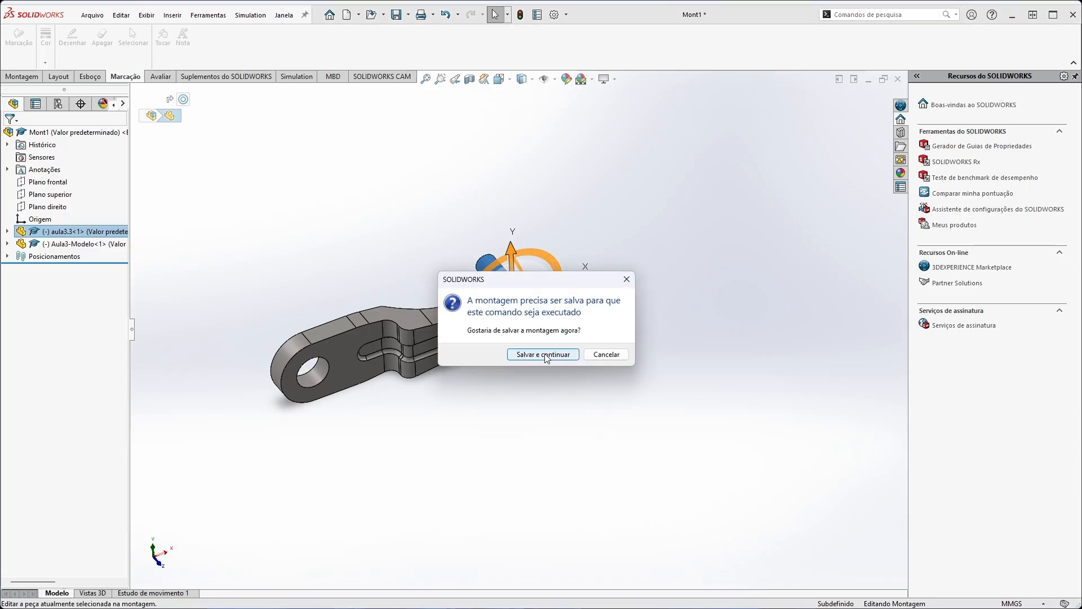
left_click(606, 353)
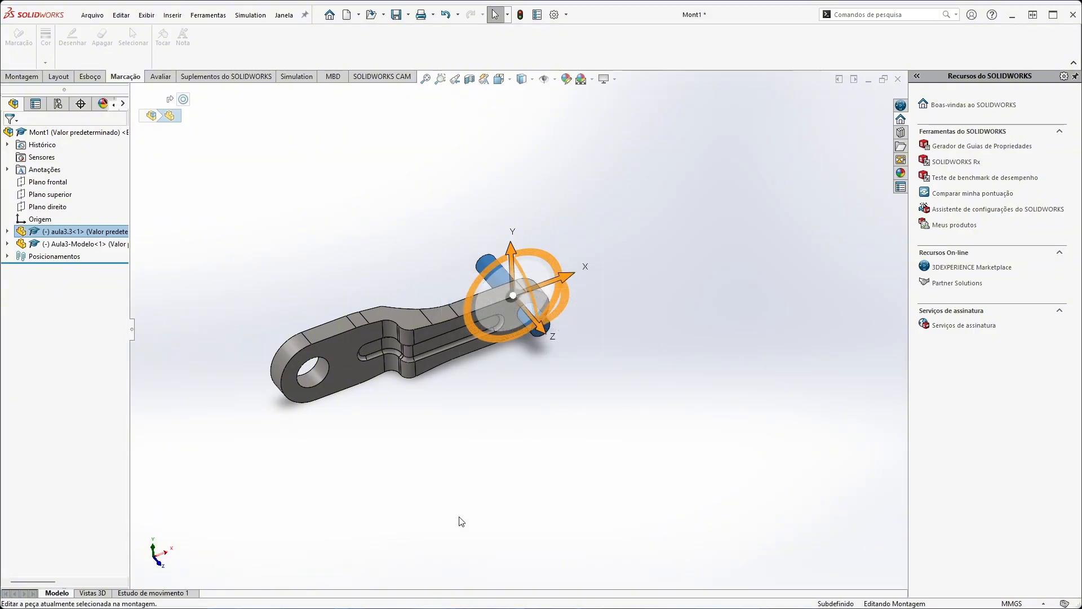
left_click(462, 521)
Look at the assembly's Vistas 3D and Estudo de movimento 1 views, and return to the model view
middle_click_drag(417, 398, 634, 377)
left_click(92, 593)
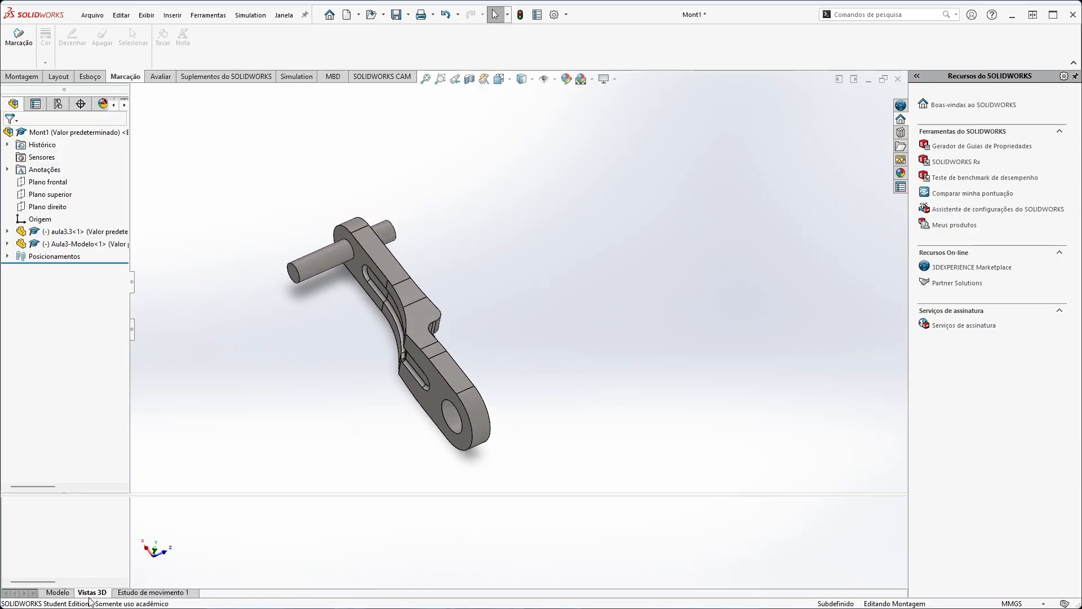
left_click(172, 594)
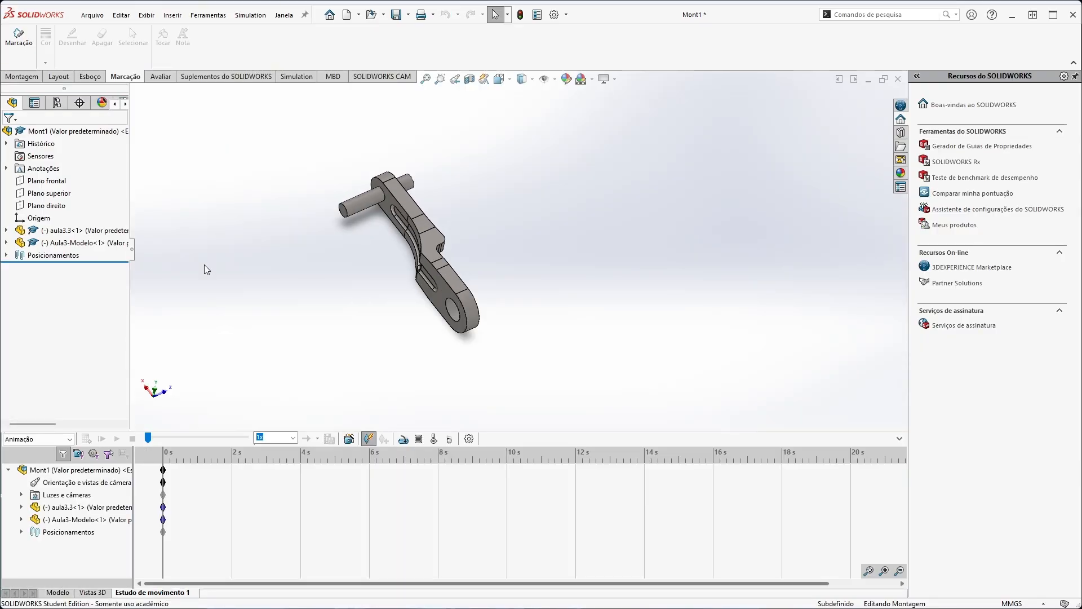
middle_click_drag(410, 307, 464, 357)
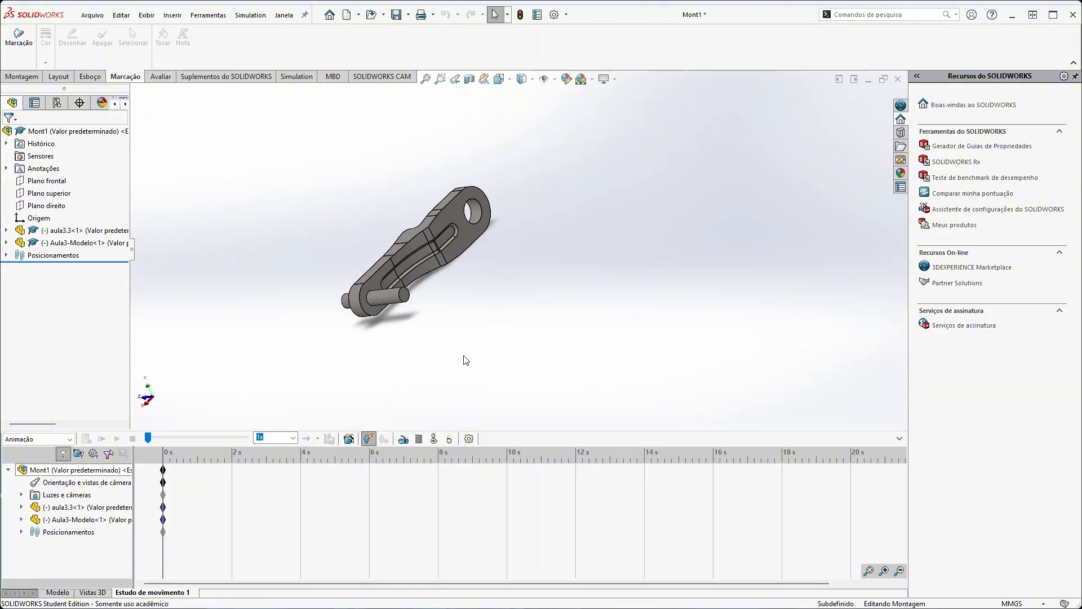
left_click(57, 592)
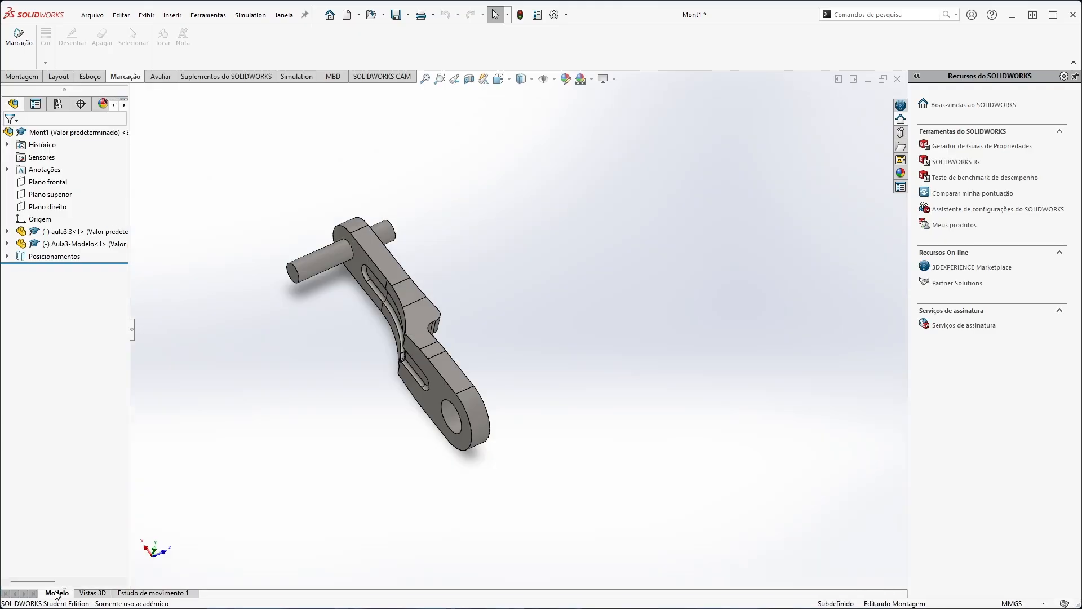
middle_click_drag(349, 383, 431, 376, "ctrl")
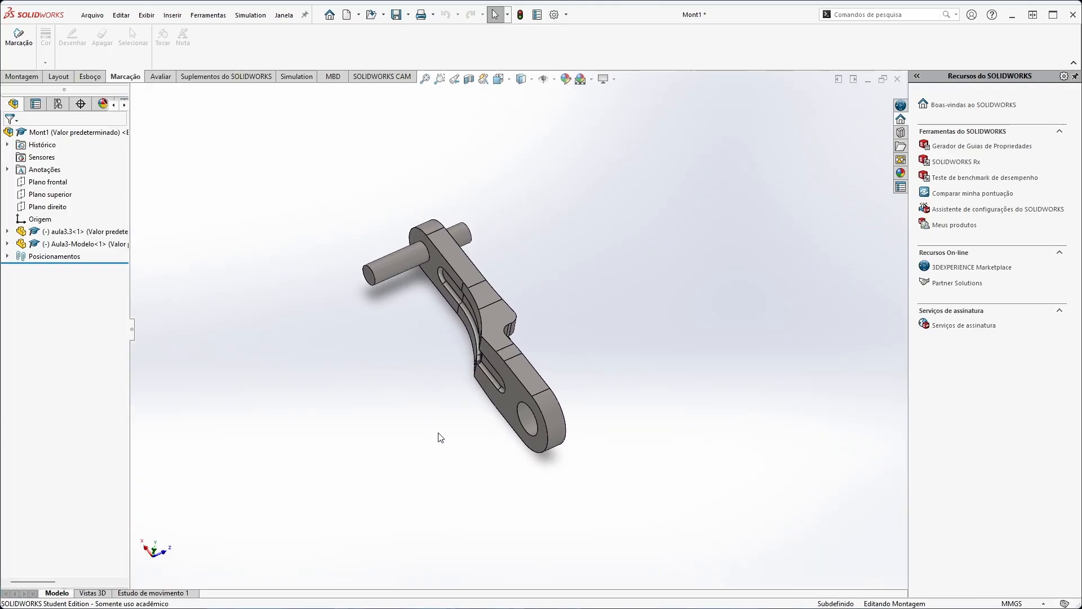
mouse_move(440, 438)
middle_mouse_down()
mouse_move(504, 395)
mouse_move(434, 431)
middle_mouse_up()
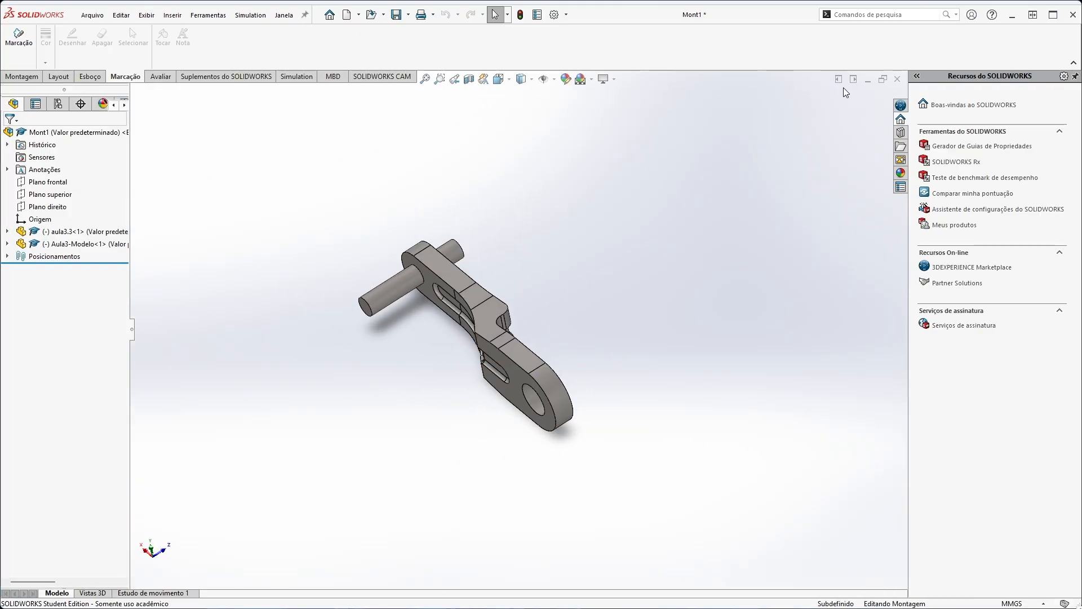
Arrange the Mont1 assembly and the Peça1 part windows side by side
left_click(868, 80)
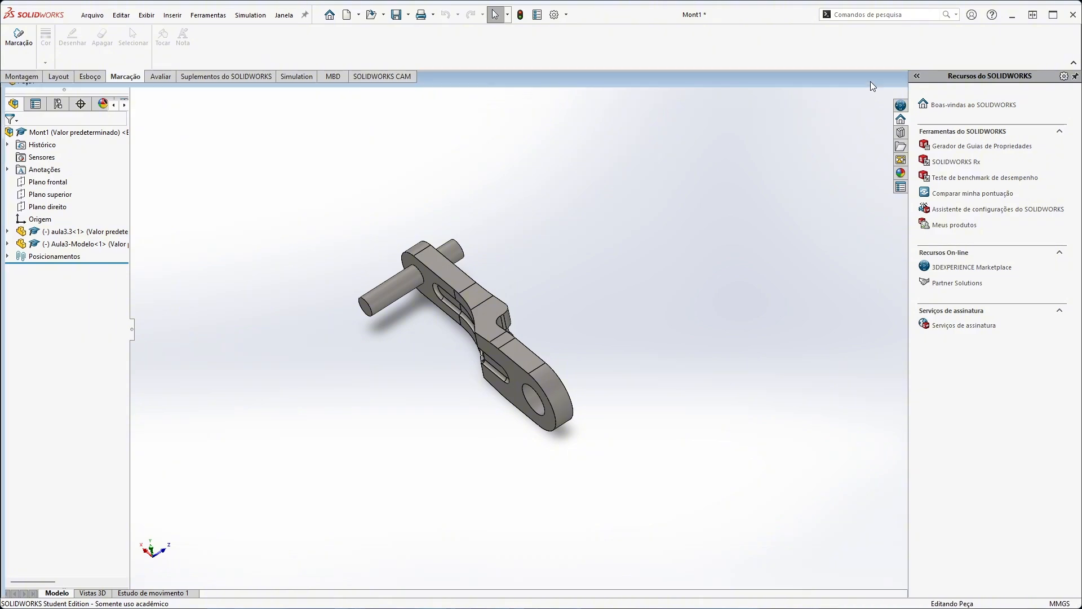
left_click(917, 77)
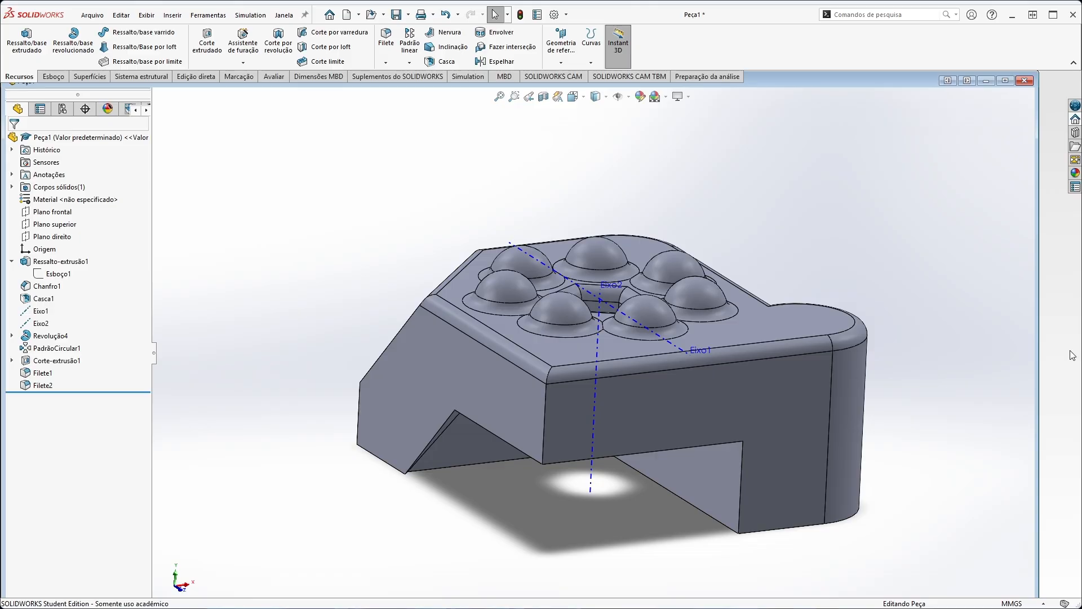
left_click(971, 84)
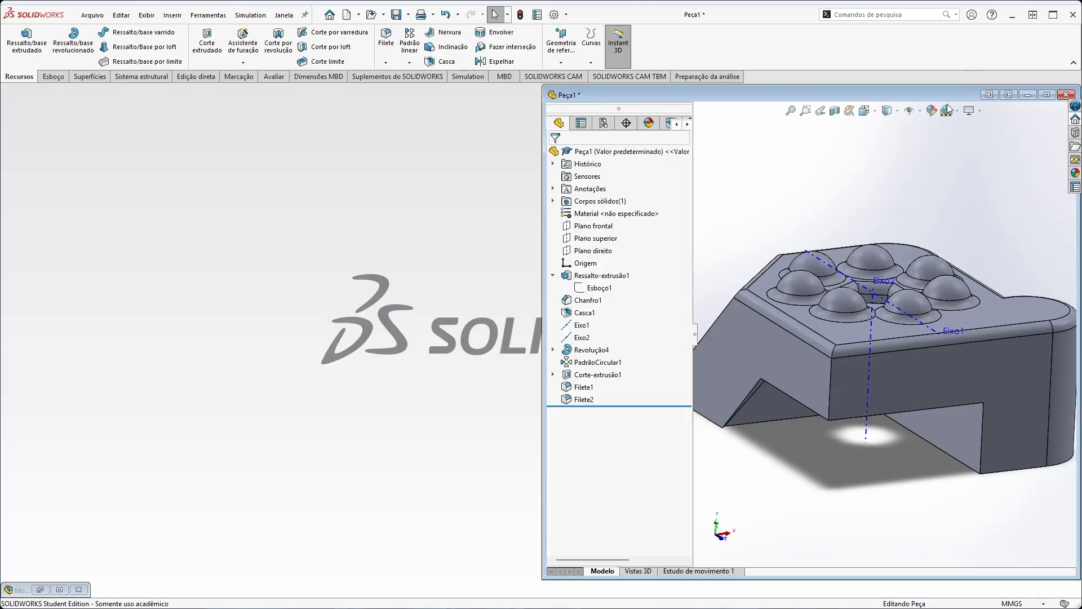
left_click(59, 590)
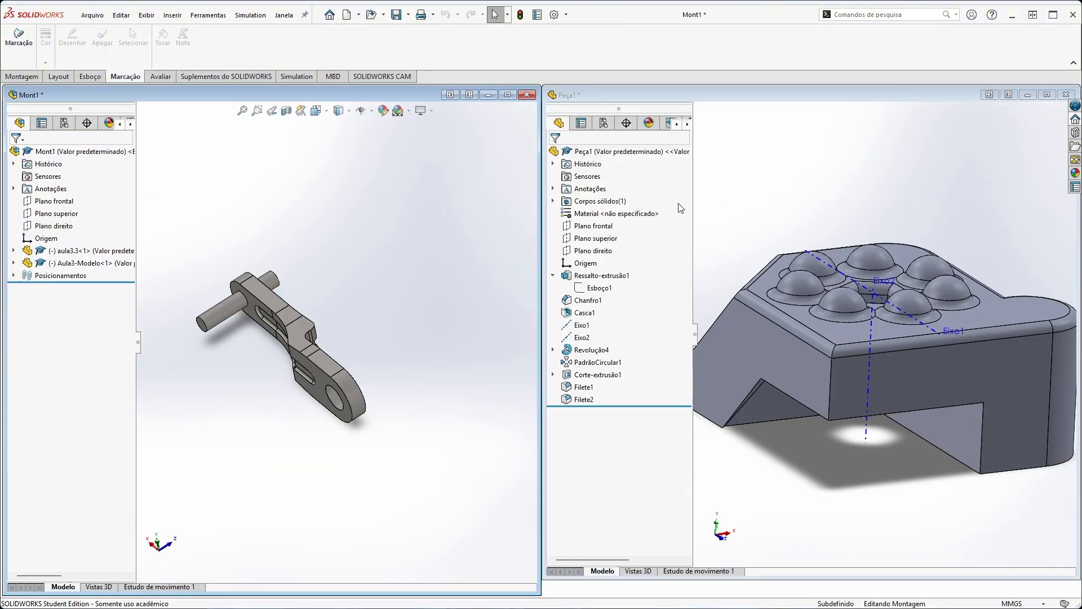
Close the Peça1 part and the Mont1 assembly without saving their changes
left_click(1064, 95)
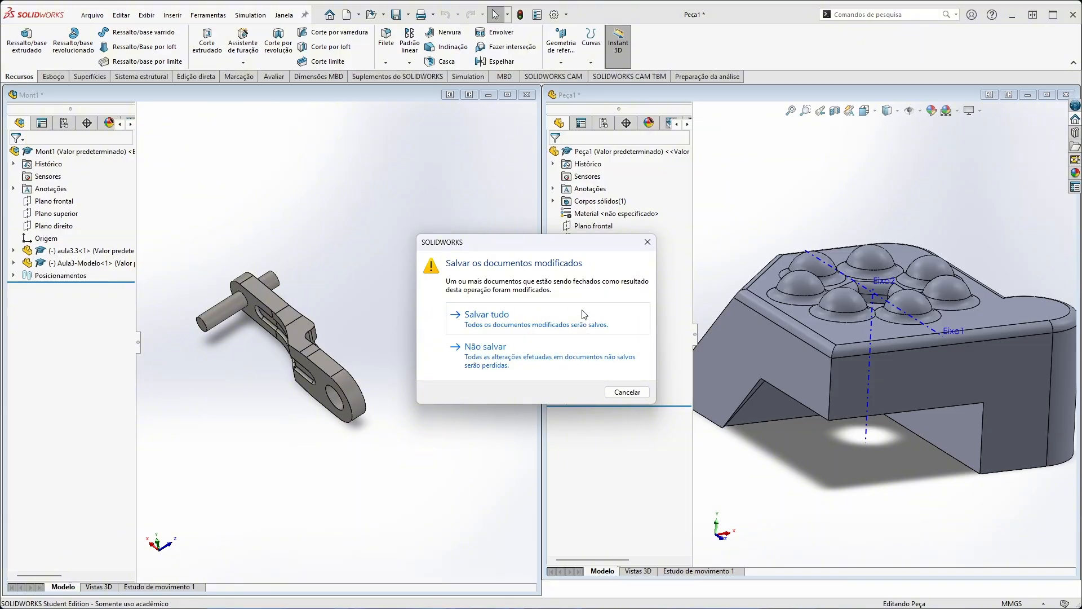
left_click(529, 349)
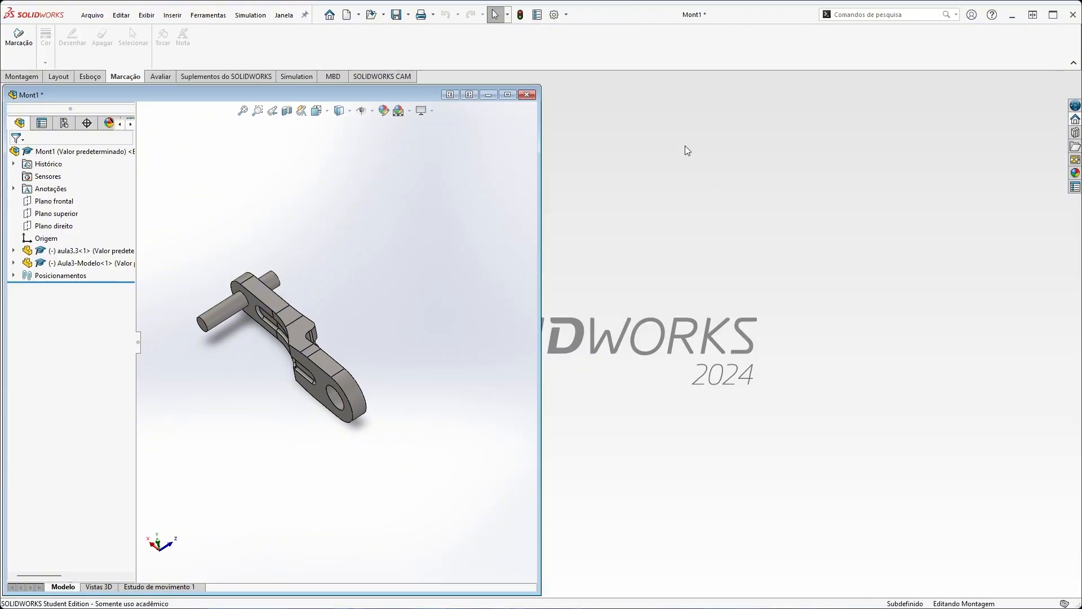
left_click(507, 94)
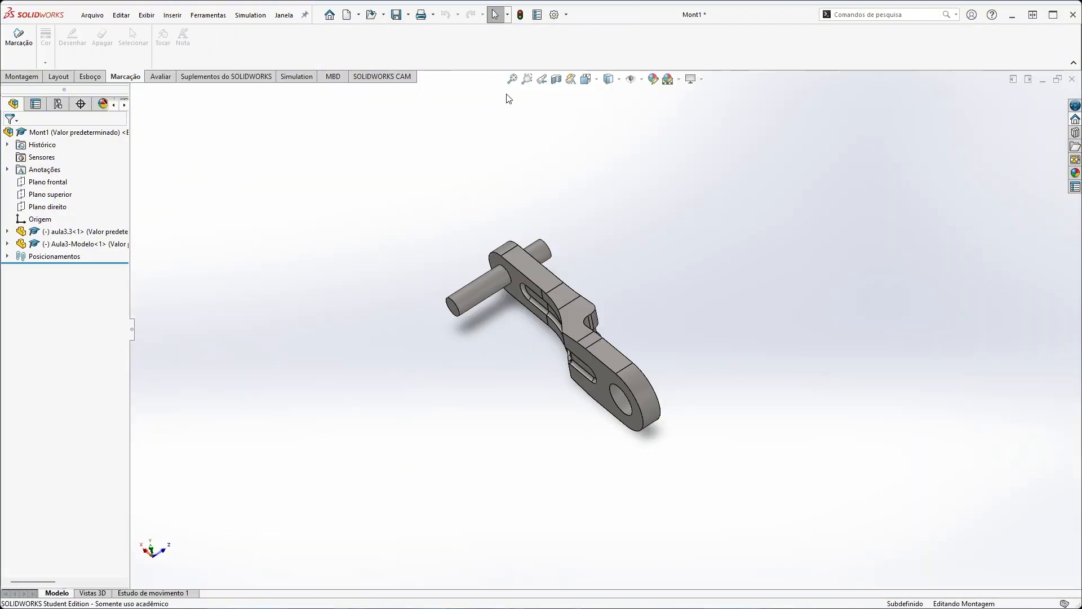
left_click(1072, 79)
left_click(529, 360)
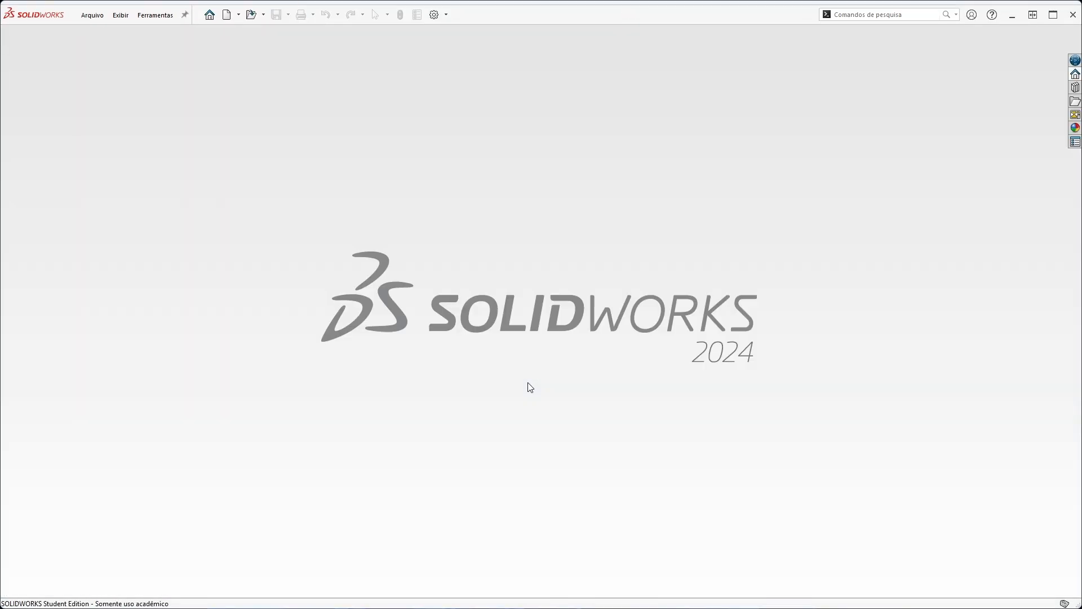
Create a new drawing with the A (ANSI) Retrato sheet format, turning off the filter that shows only standard formats
left_click(209, 15)
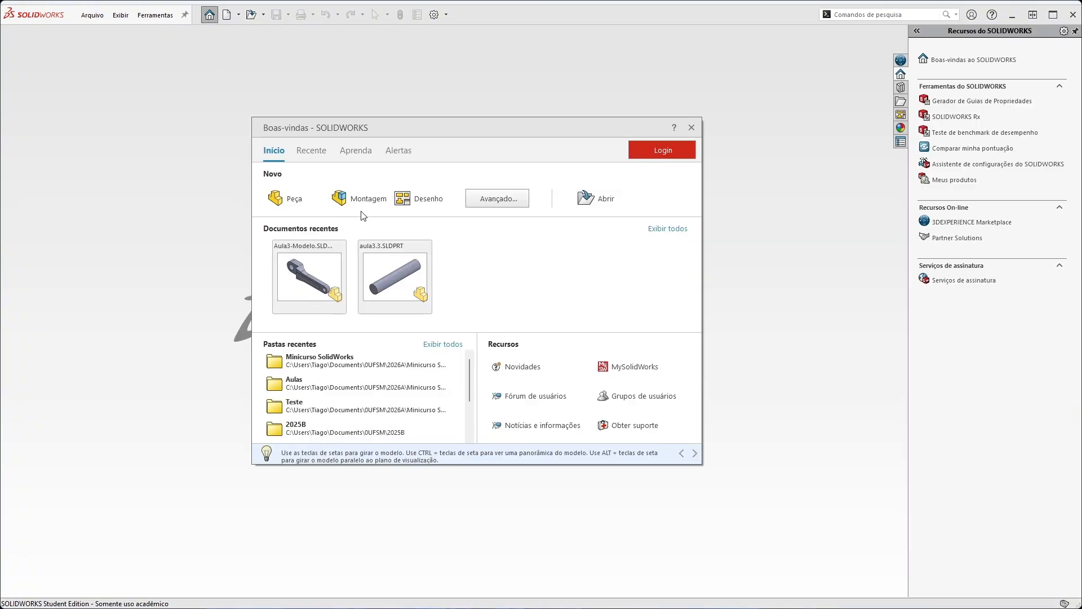
left_click(403, 196)
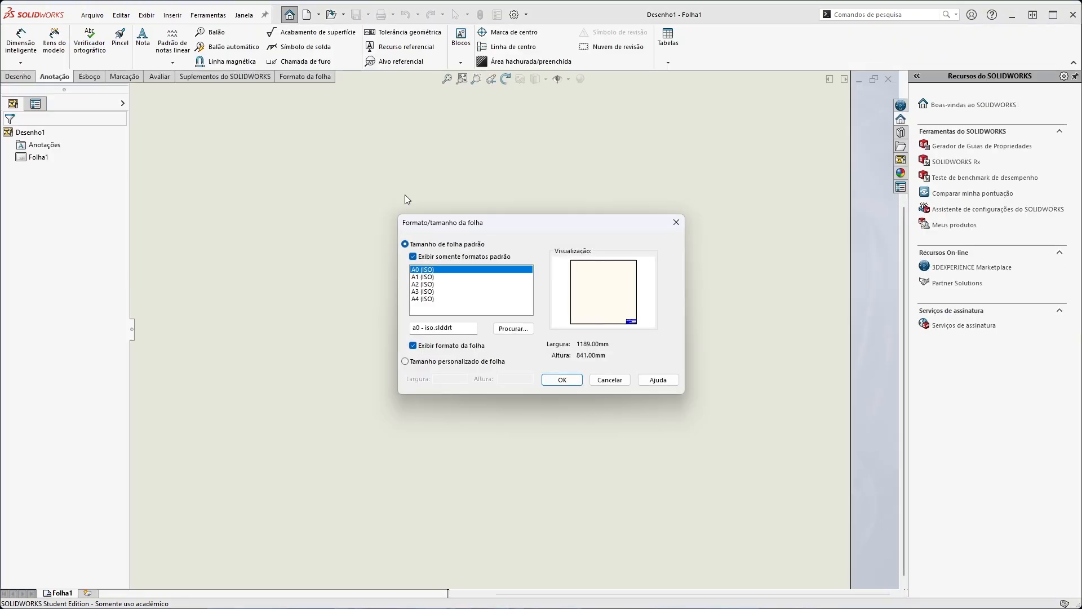
left_click(422, 298)
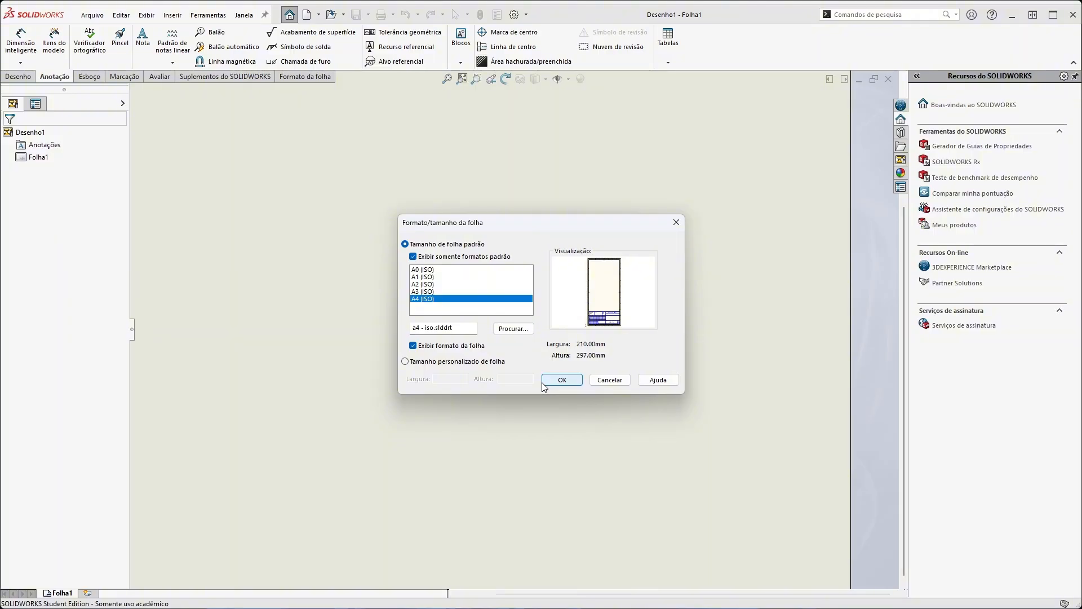
left_click(413, 256)
left_click(432, 285)
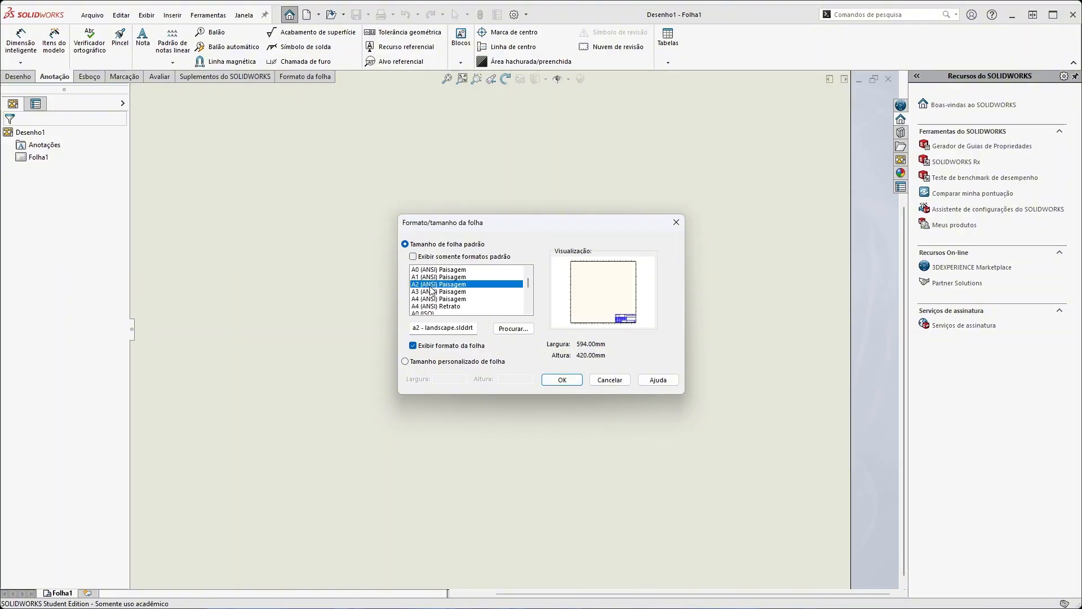
scroll(430, 288, "up", 2)
left_click(433, 277)
left_click(433, 291)
left_click(436, 277)
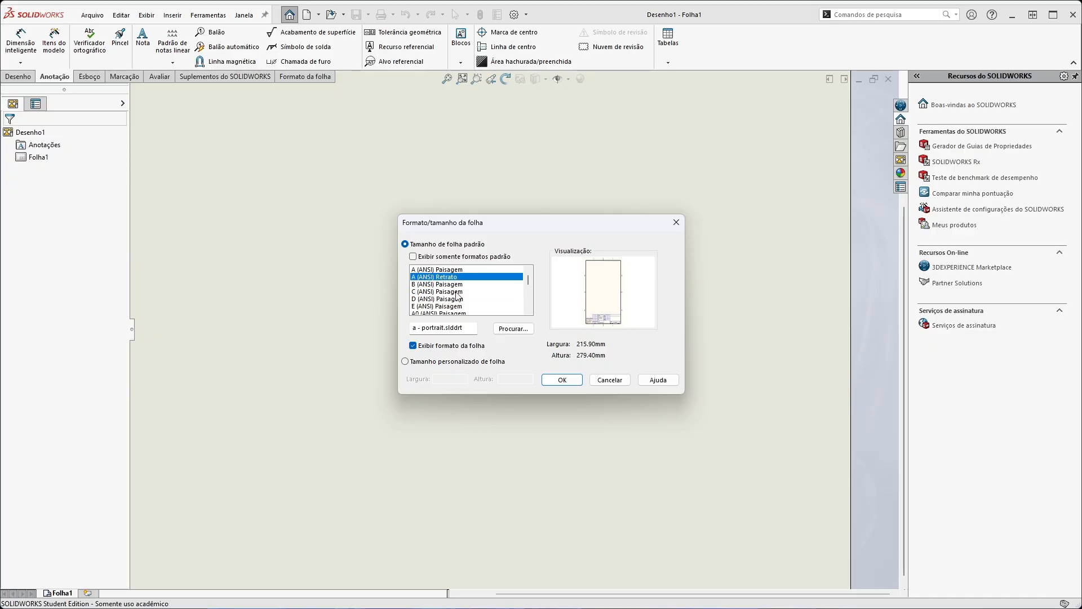
left_click(561, 380)
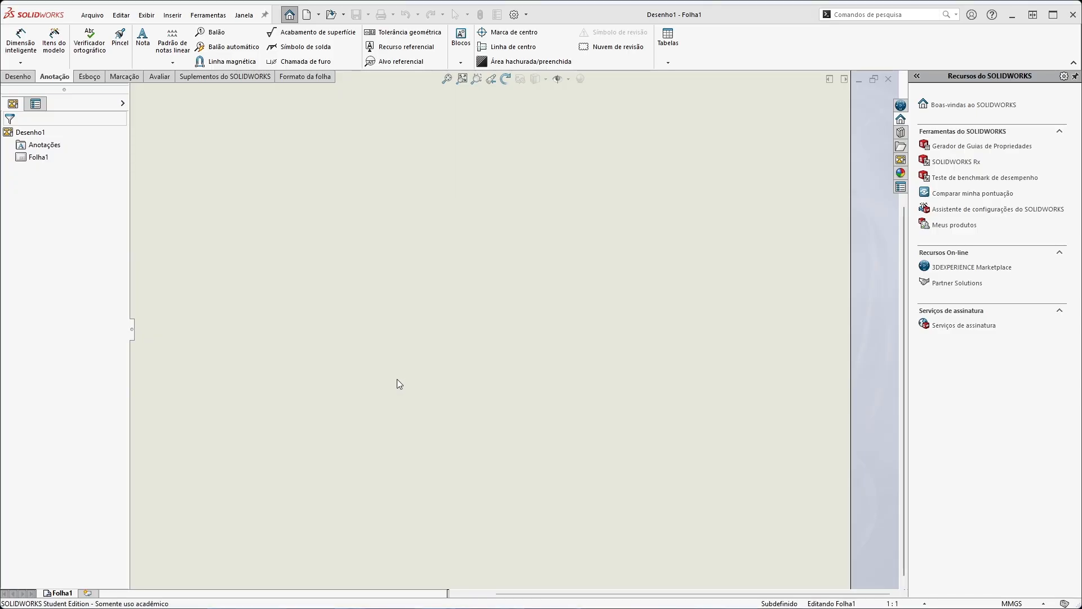
Choose Aula3-Modelo.SLDPRT as the model for the drawing views
left_click(64, 295)
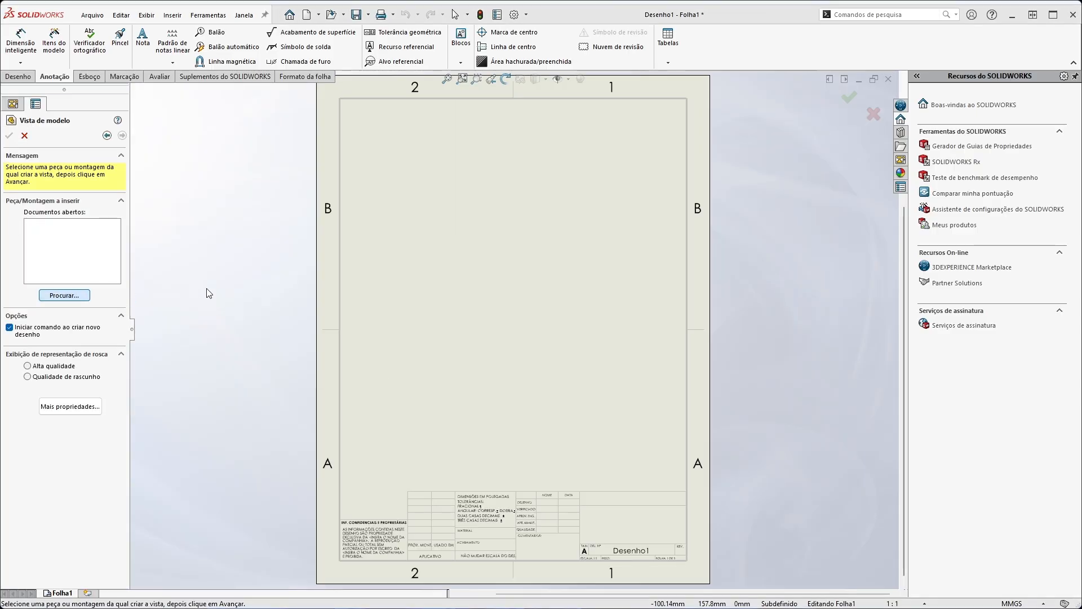
left_click(490, 284)
left_click(451, 299)
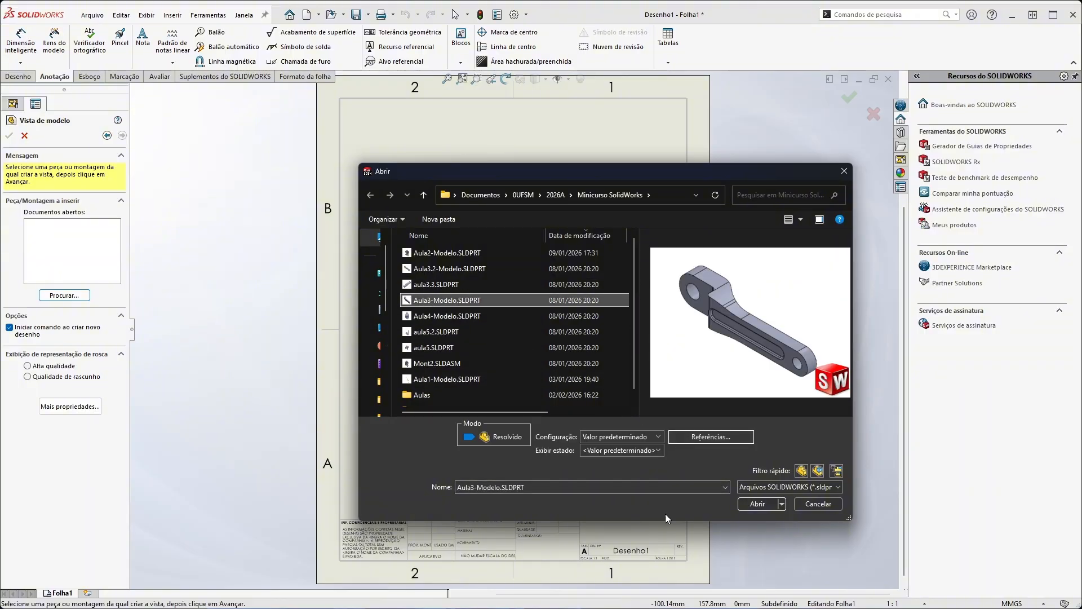
left_click(751, 503)
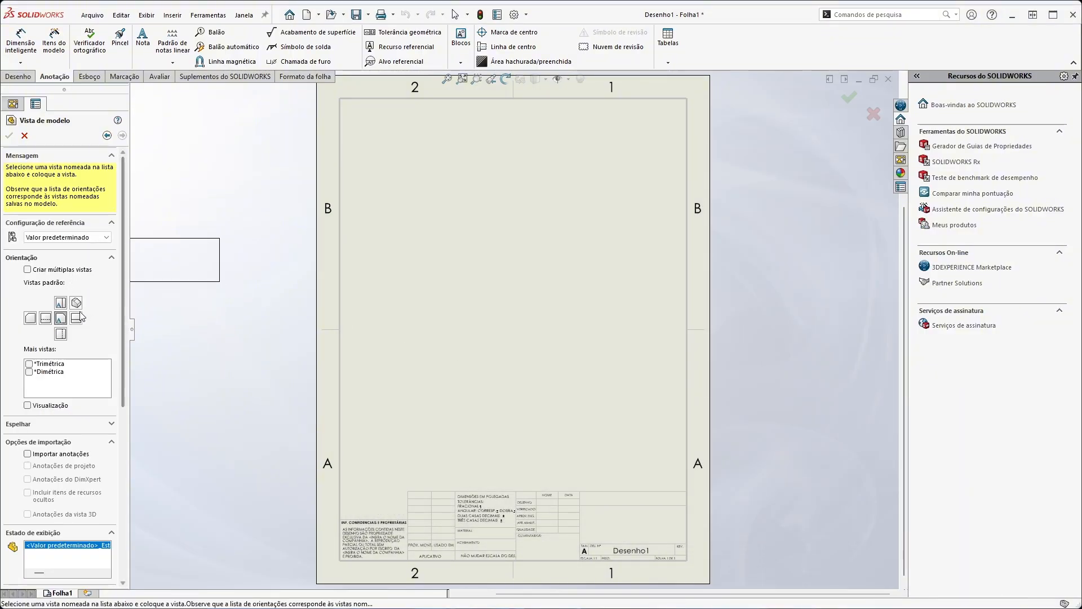
Place multiple views of the lever on the sheet: front, top, right and isometric
left_click(28, 270)
left_click(60, 317)
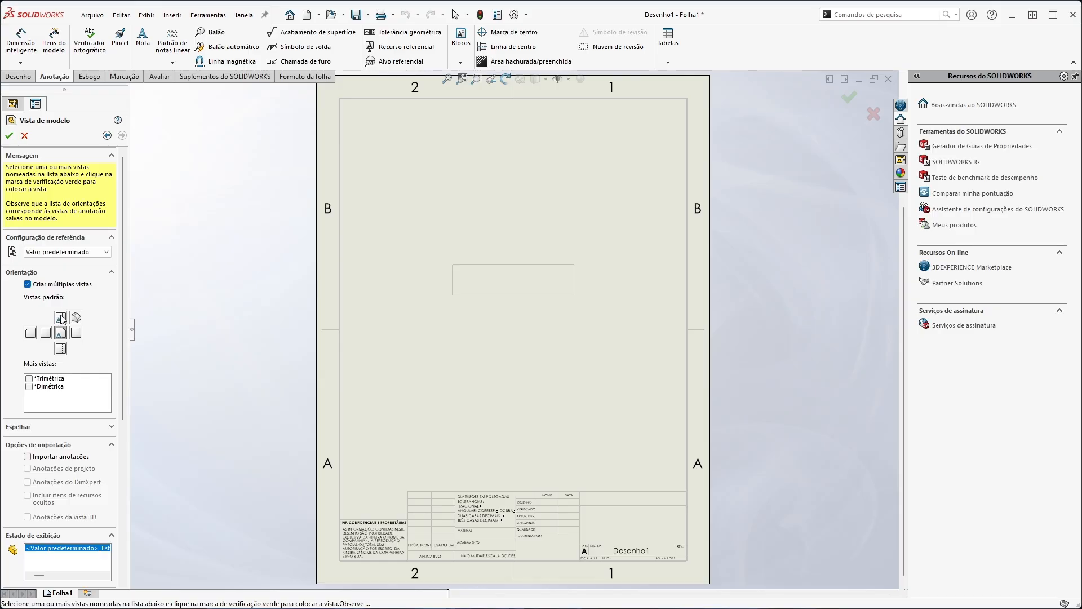
left_click(76, 318)
left_click(76, 333)
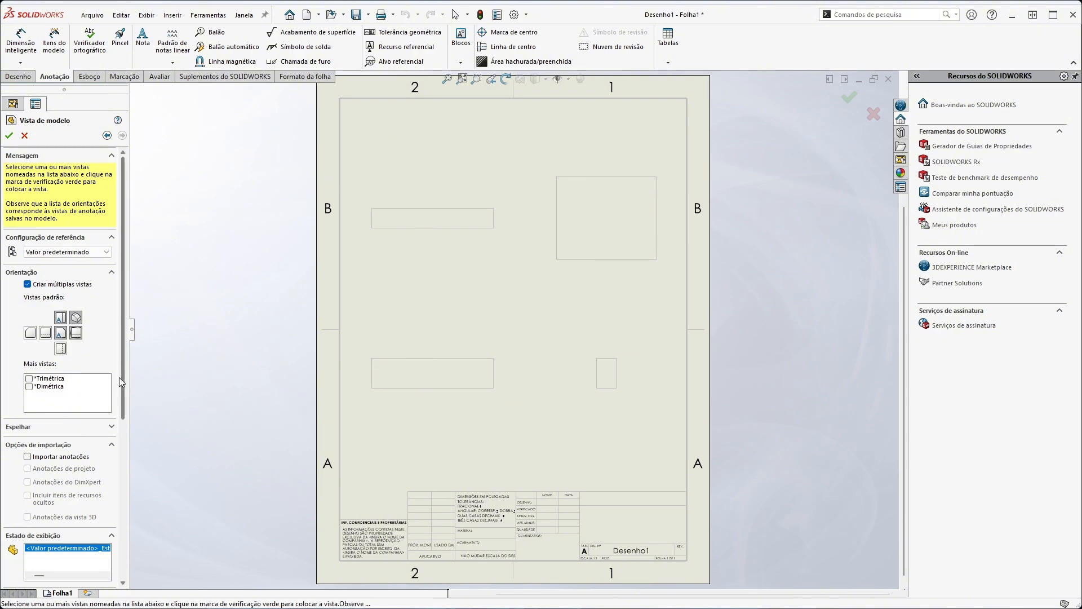
left_click(76, 319)
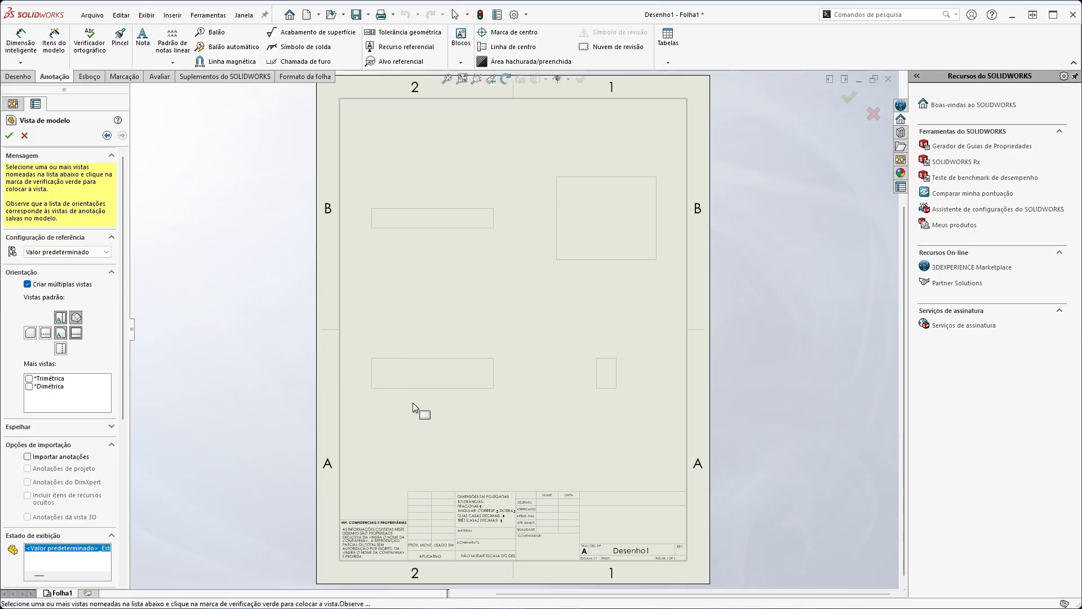
left_click(9, 136)
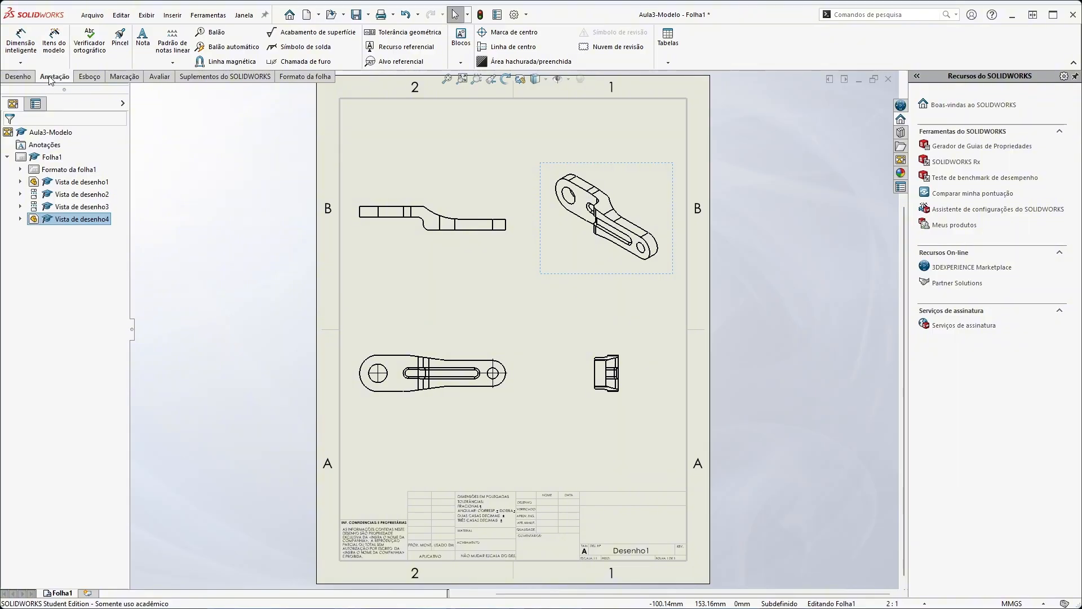
Review the Desenho, Anotação and Esboço tool sets available for the drawing
left_click(16, 73)
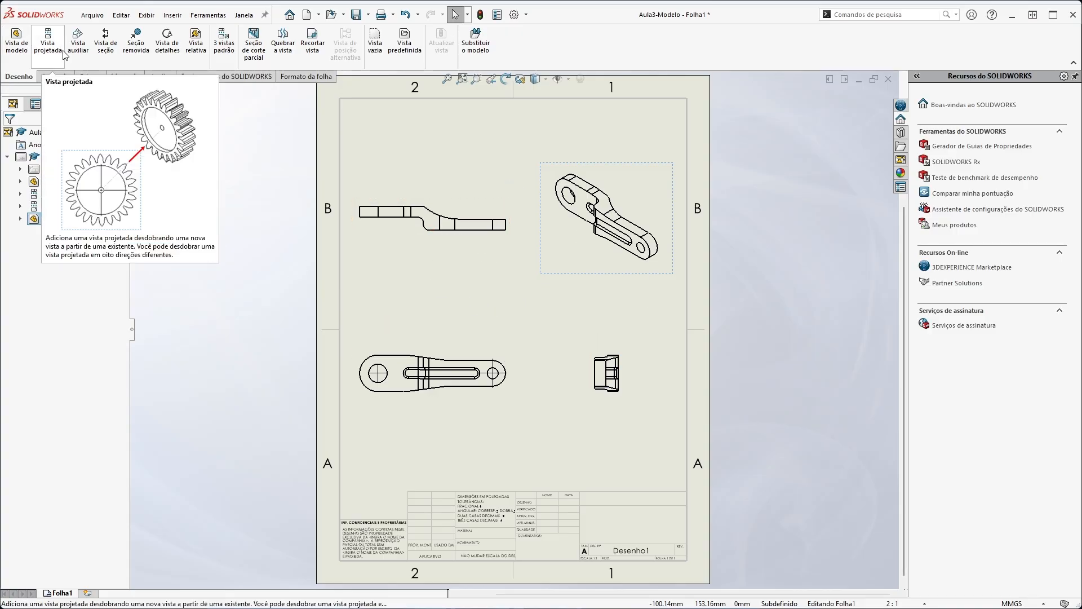
left_click(51, 77)
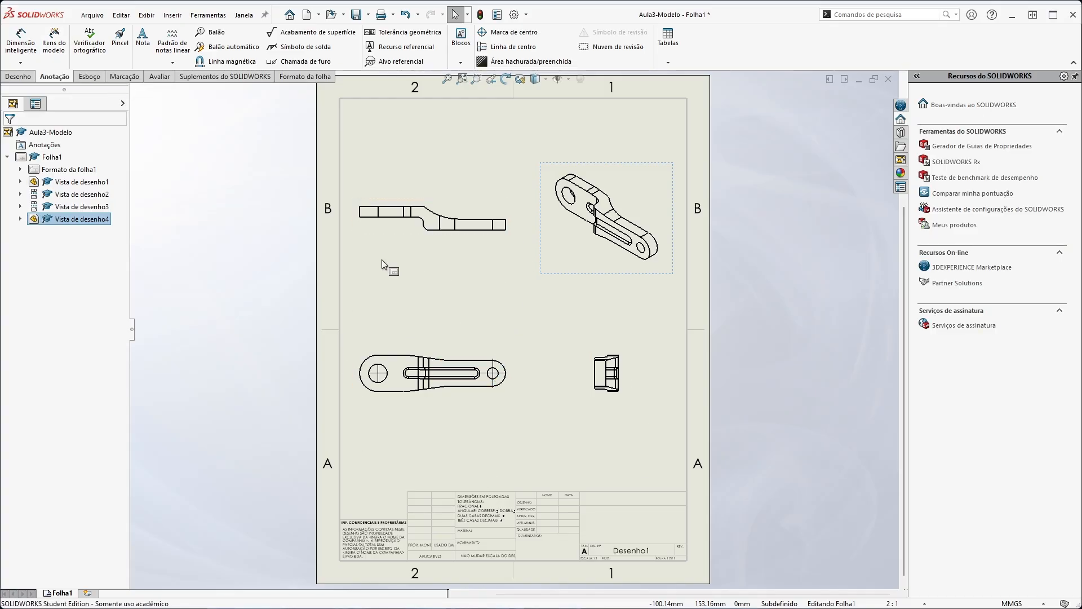
left_click(91, 78)
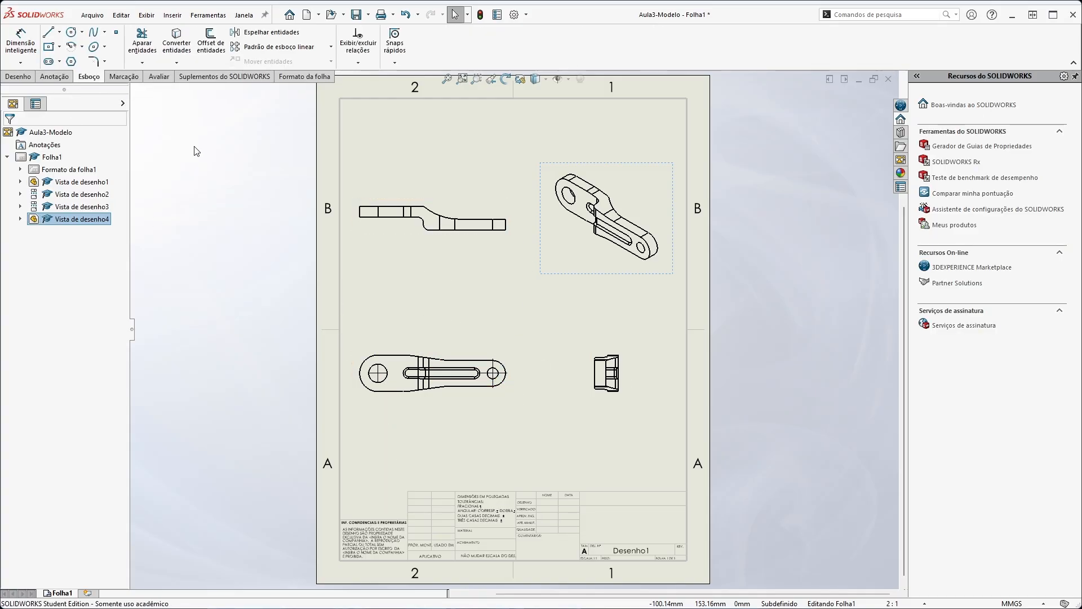
Dimension the lower horizontal edge at the left end of the lever's upper side view, adding the text "medida" before the value
left_click(29, 48)
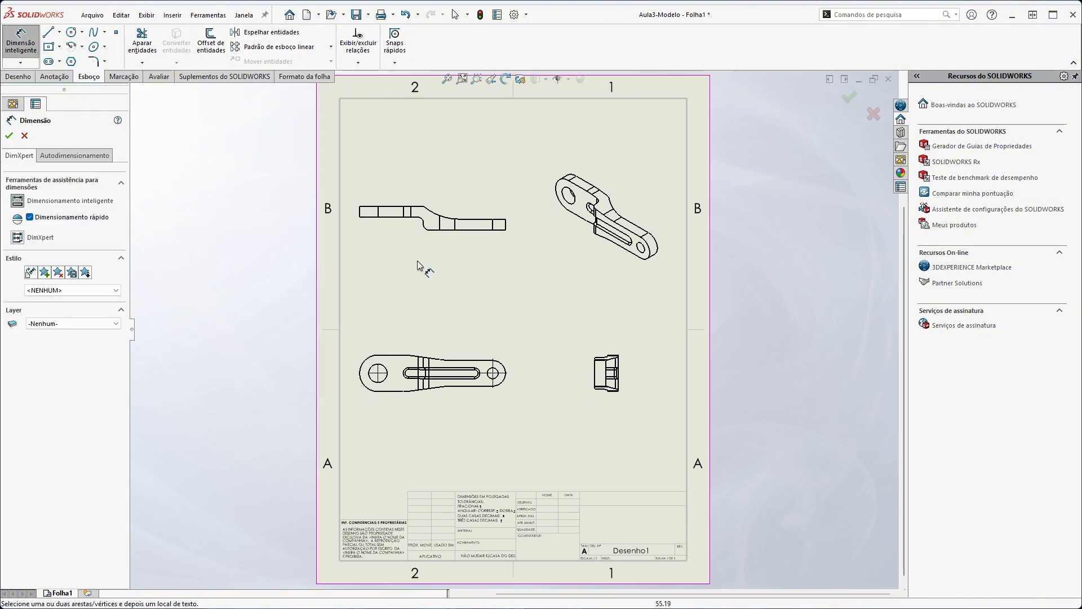
left_click(394, 220)
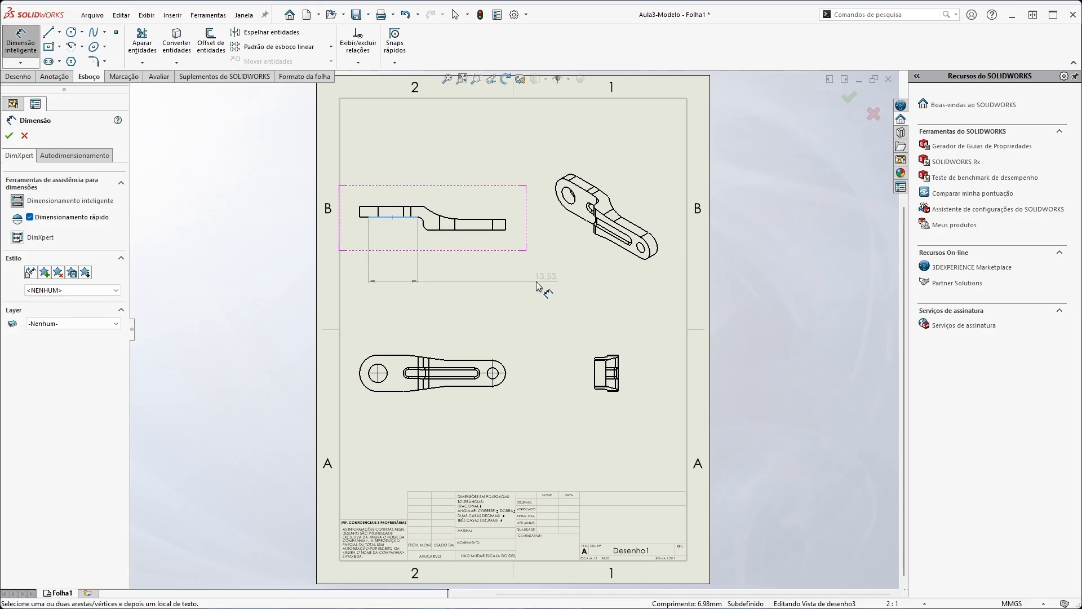
left_click(443, 269)
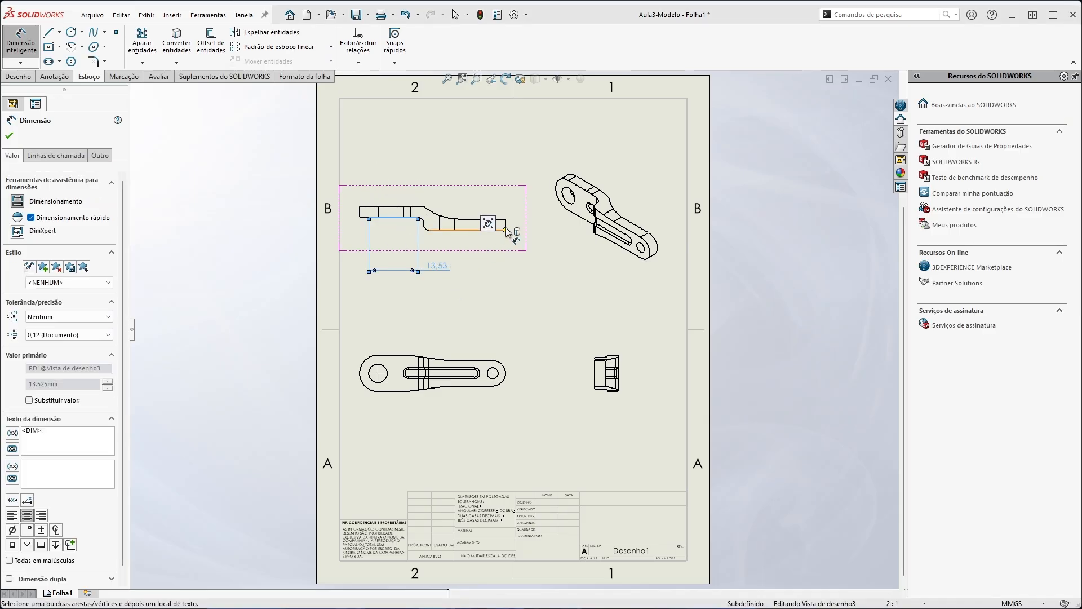
mouse_move(488, 223)
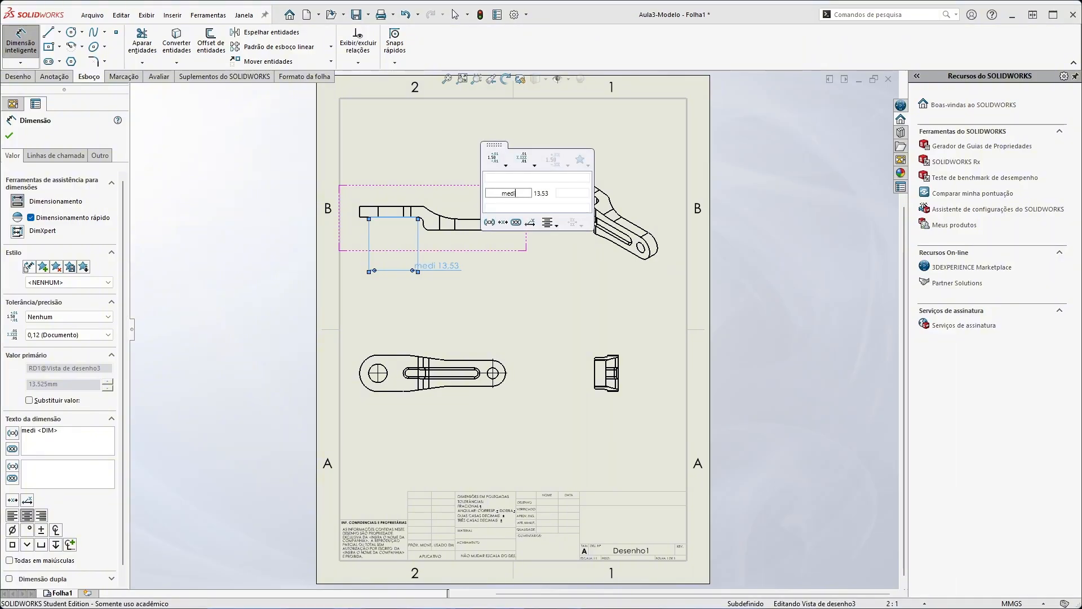
type("medida")
left_click(416, 293)
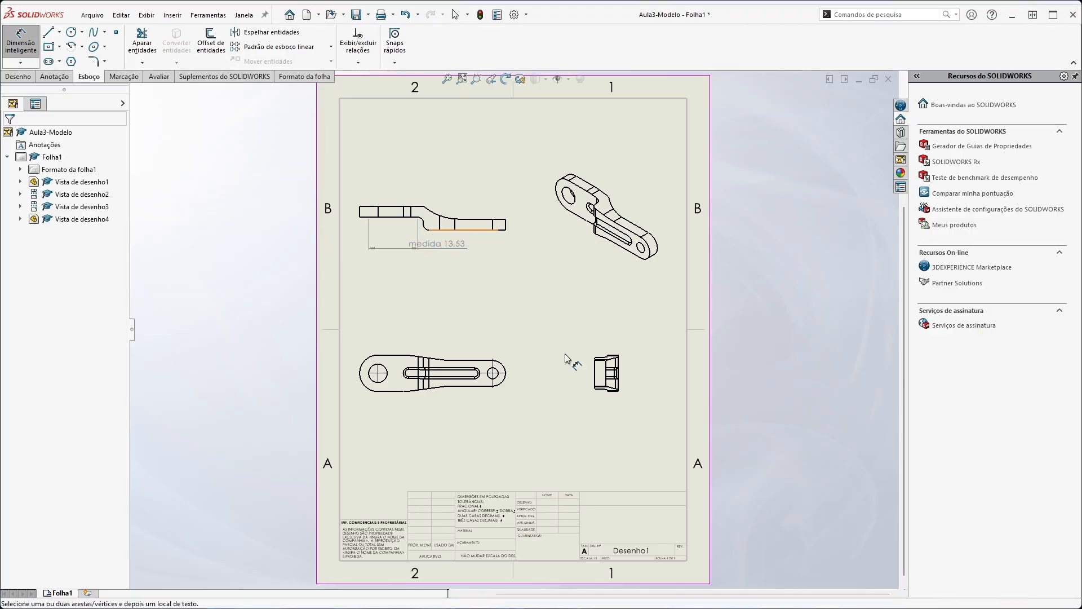
Review the Marcação, Avaliar, Suplementos do SOLIDWORKS and Formato da folha tool sets available for the drawing
left_click(129, 80)
left_click(159, 77)
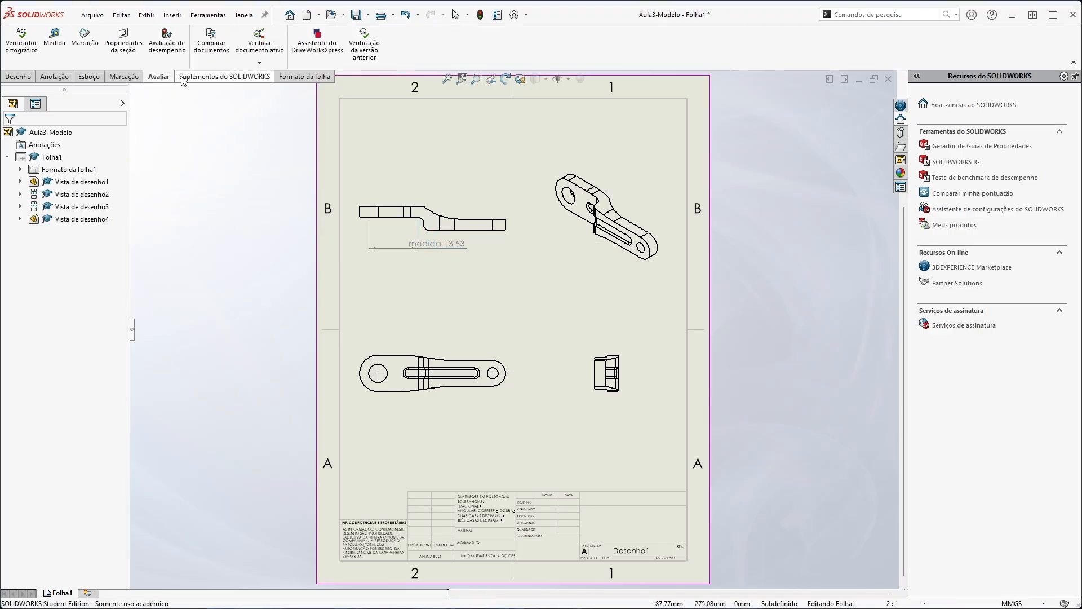
left_click(224, 77)
left_click(304, 77)
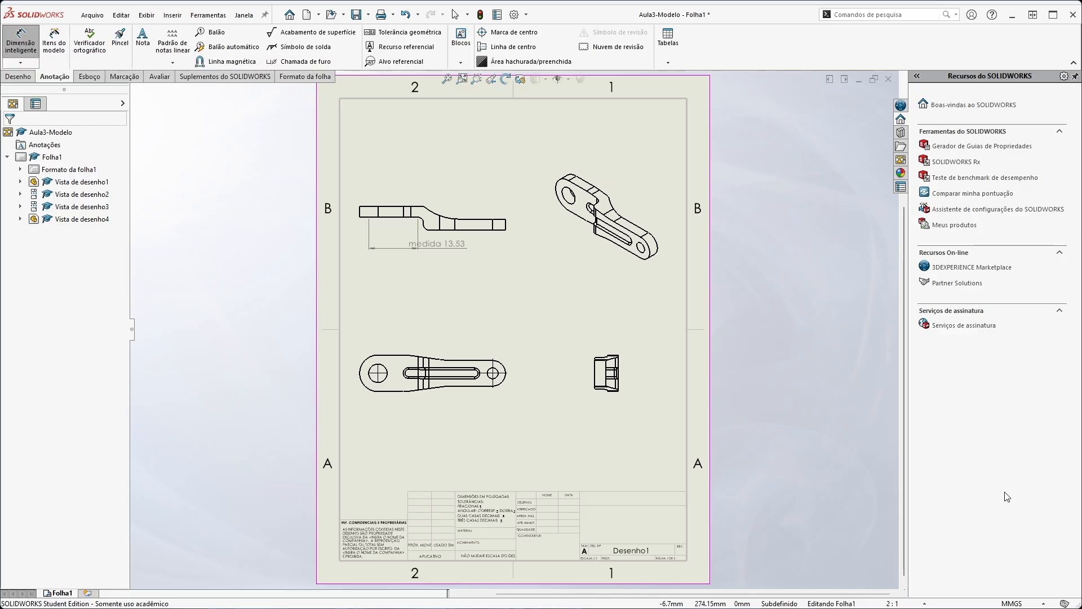
Search the commands for "dimensão" and start the Dimensão da cadeia command from the matches
left_click(855, 13)
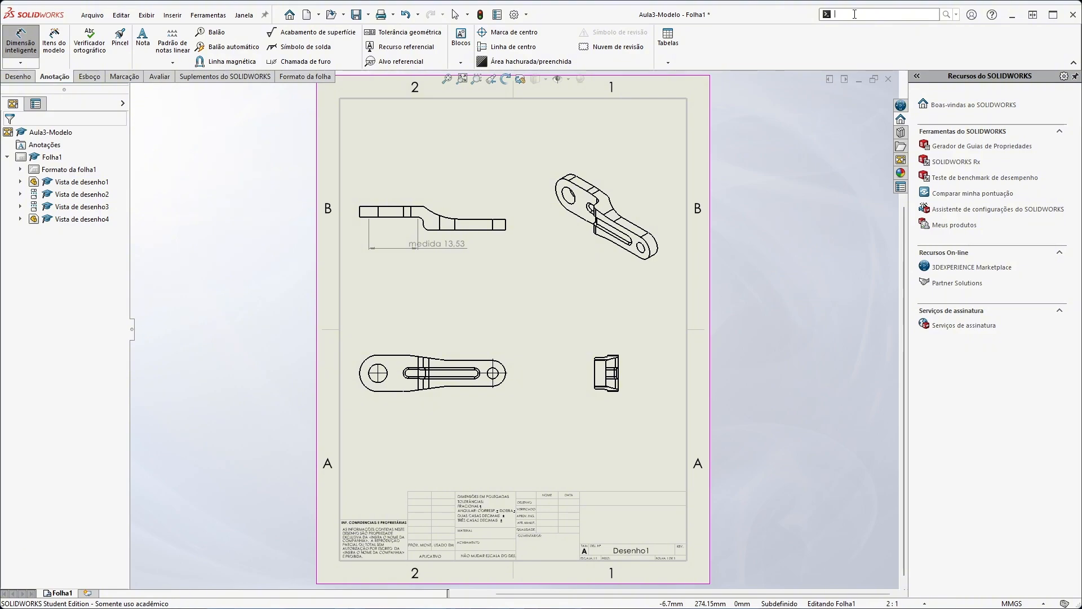
type("dimensa")
key("BackSpace")
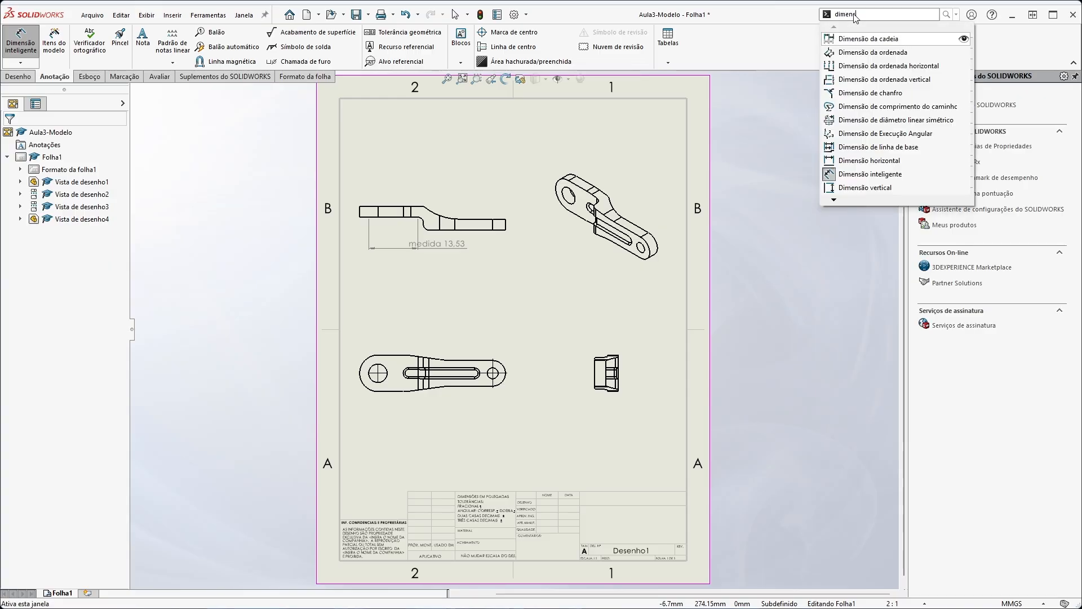
type("ão inte")
key("BackSpace")
key("BackSpace")
key("BackSpace")
key("BackSpace")
key("BackSpace")
key("BackSpace")
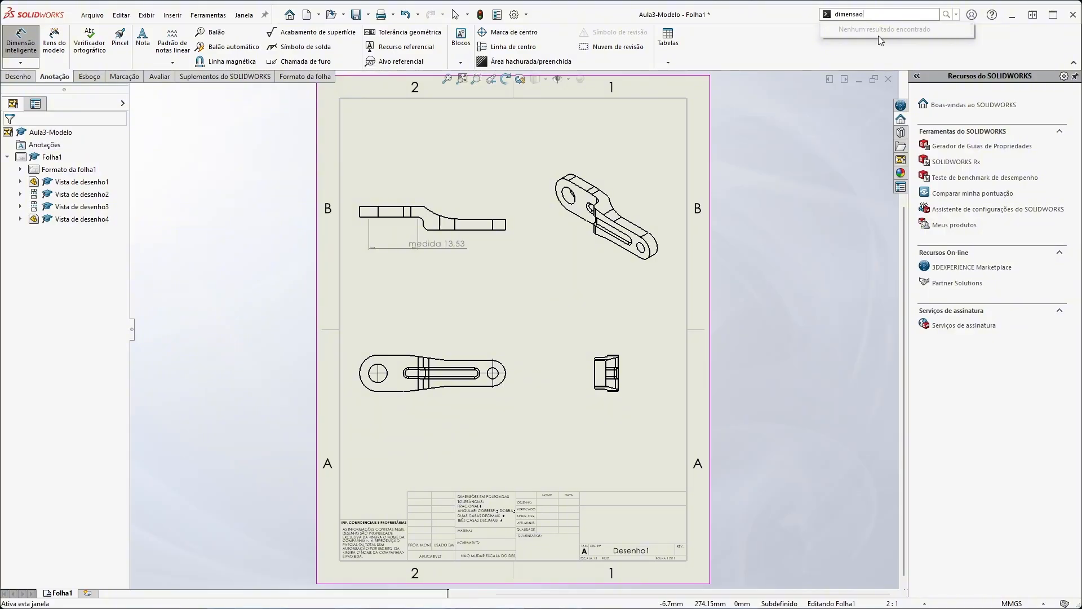
key("BackSpace")
key("BackSpace")
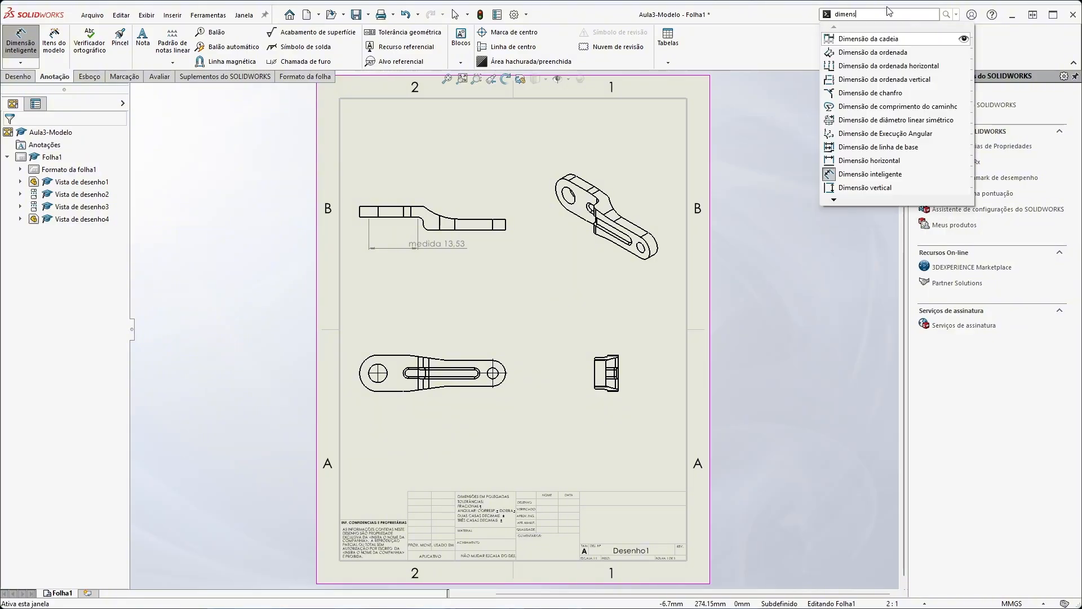
left_click(886, 39)
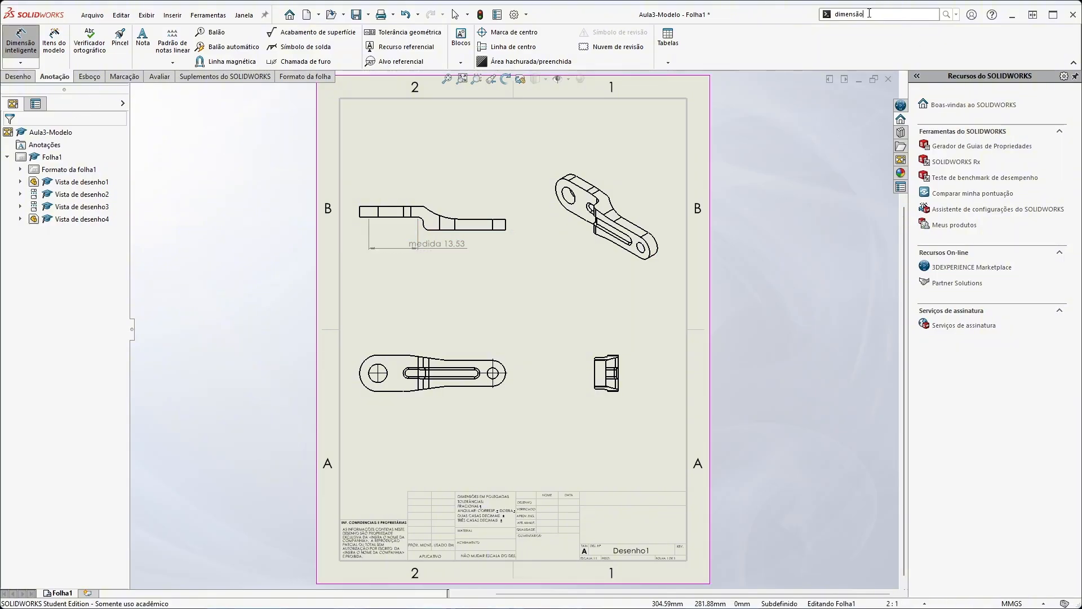
Search the commands for "dimen", locate Dimensão de chanfro in the interface, and examine the list of dimension types
double_click(869, 13)
type("dimen")
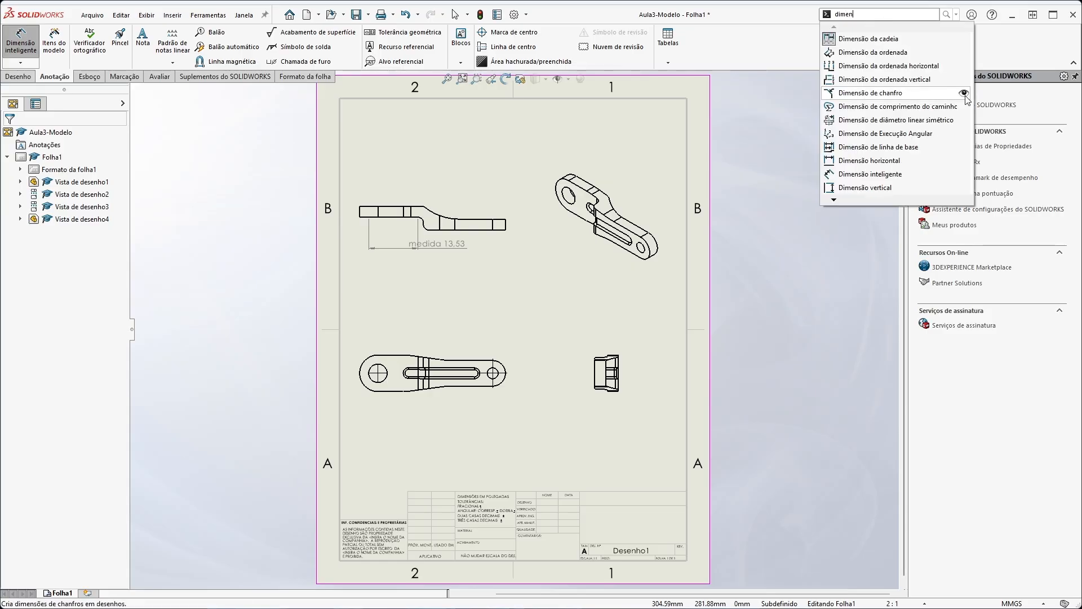
left_click(964, 94)
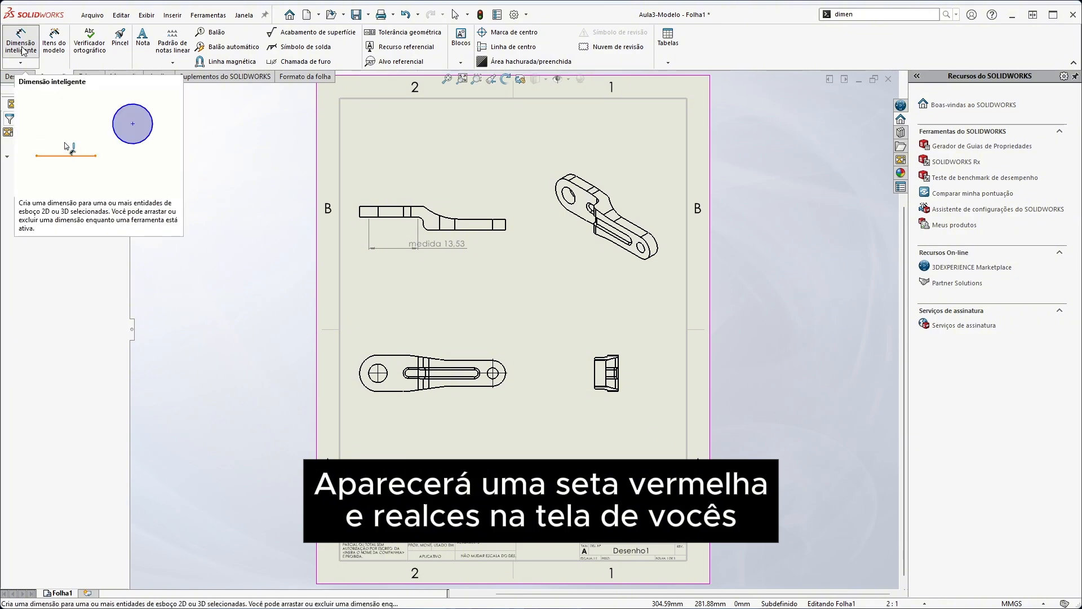
left_click(20, 63)
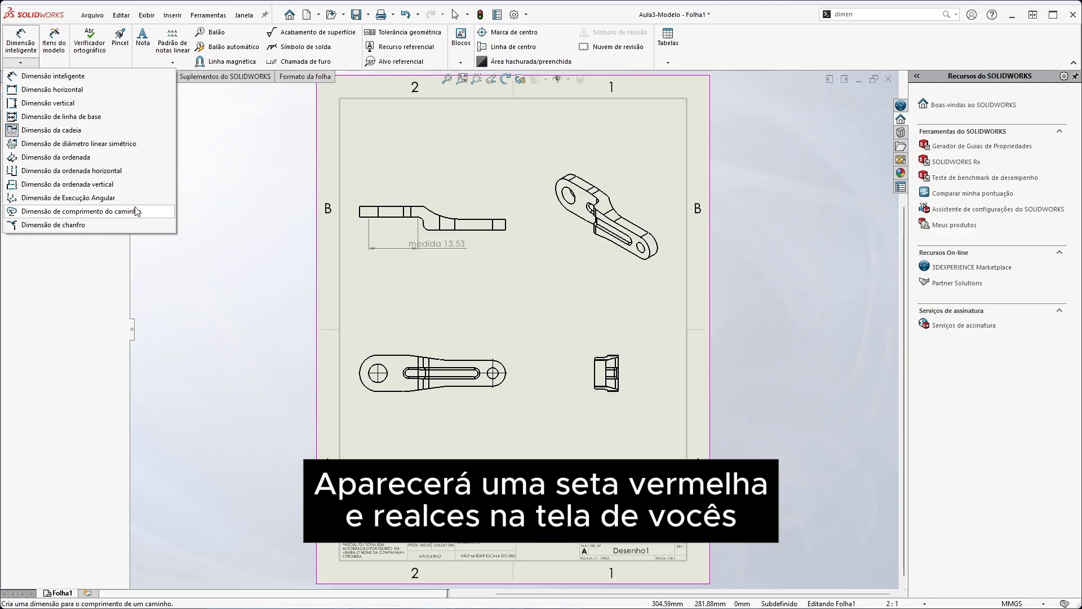
left_click(292, 188)
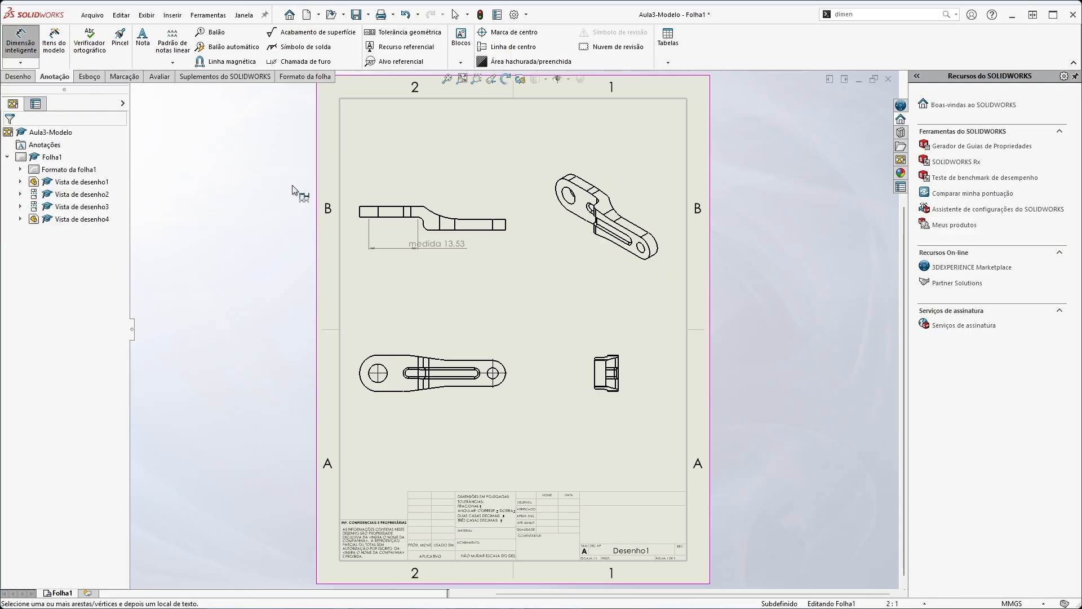